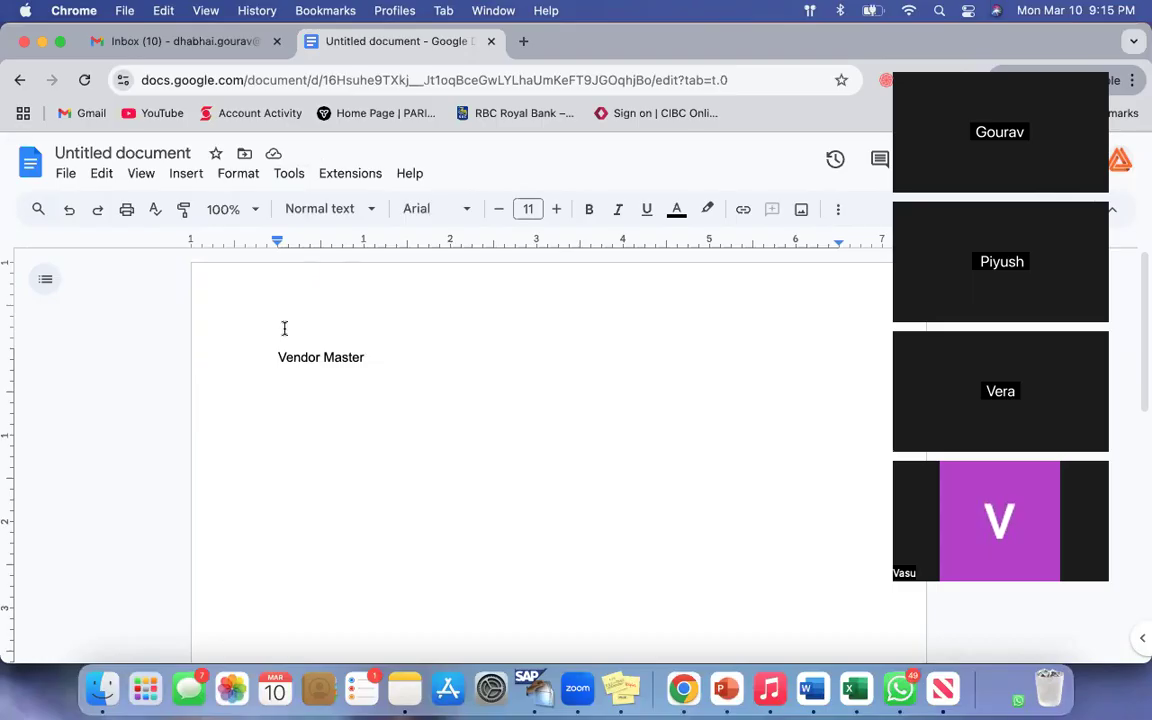
Step: Add the line "Purchase to Pay Process" below "Vendor Master" and start a new line after it
{"action": "type", "text": "Pur"}
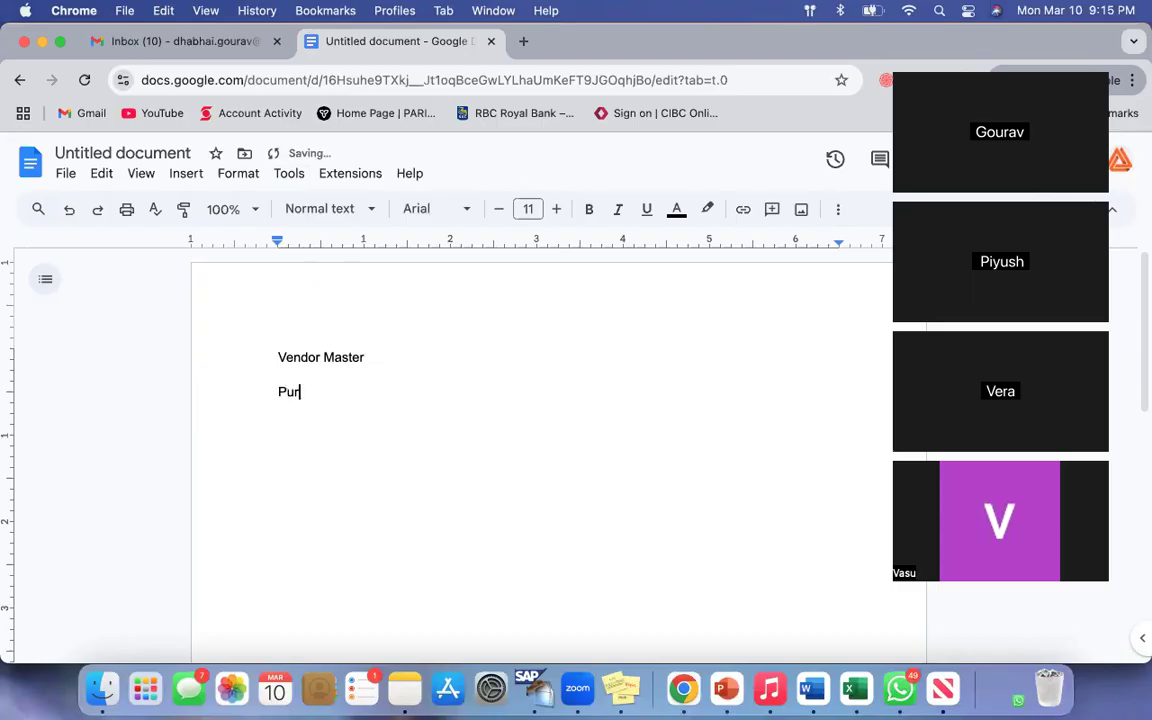
{"action": "type", "text": "chase to Pay Process"}
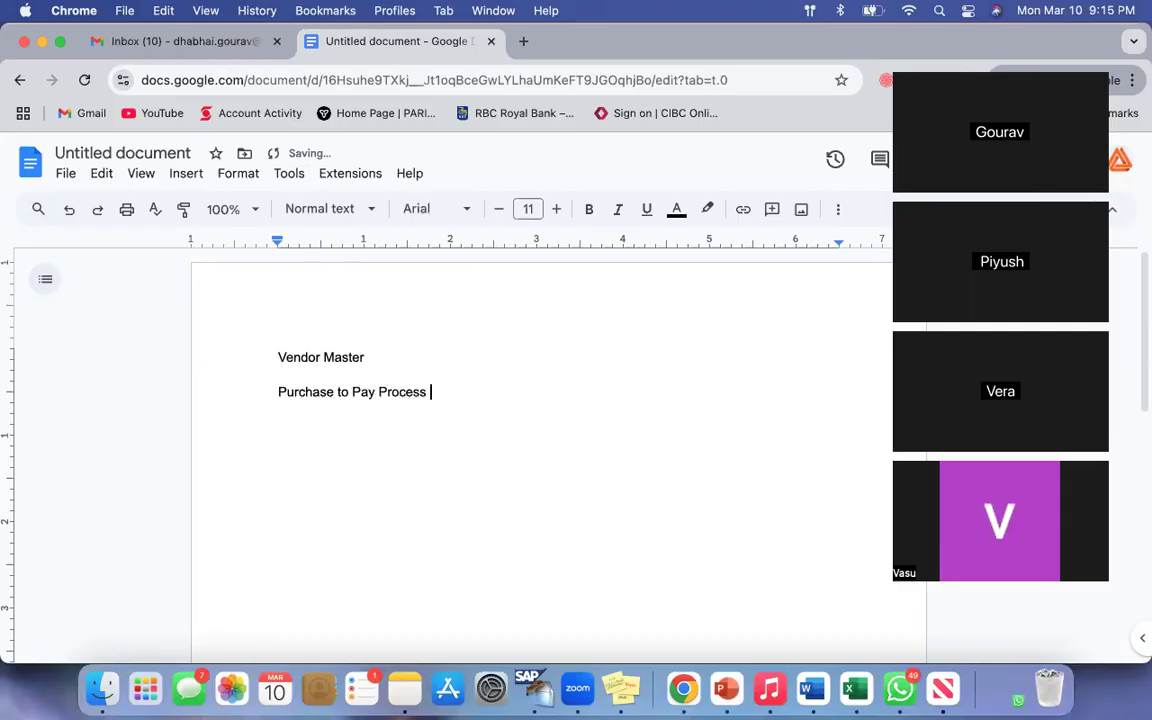
{"action": "key", "text": "Return"}
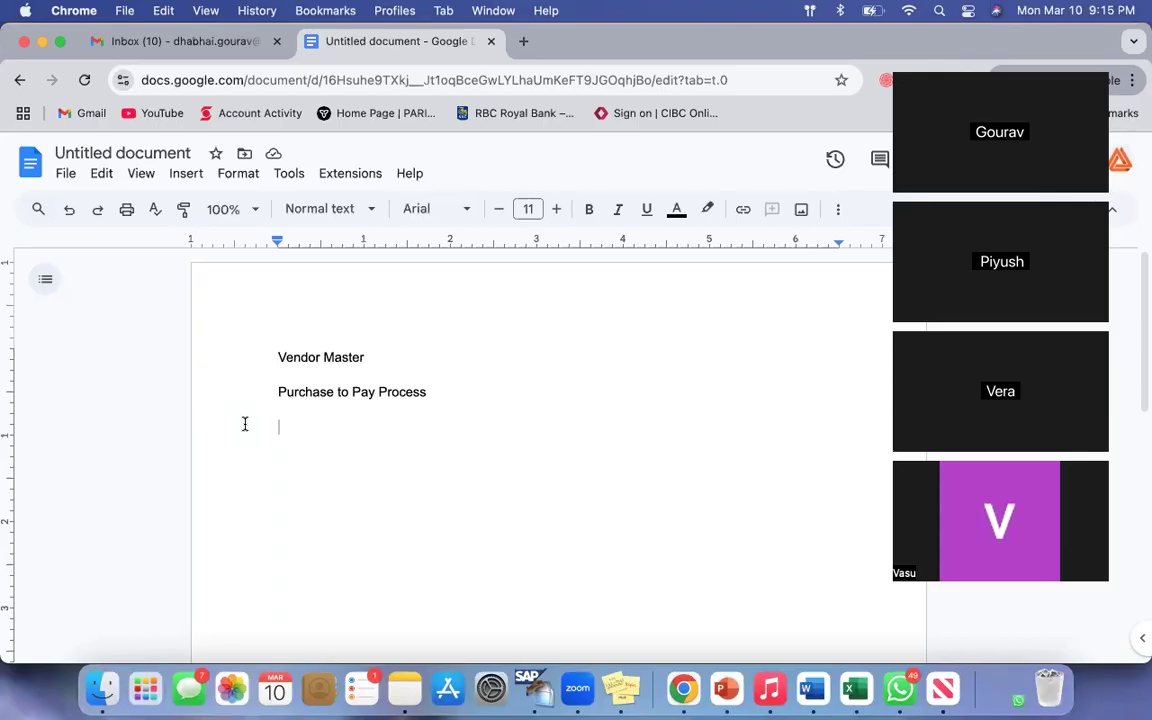
Step: Extend the "Vendor Master" line with the word "Data"
{"action": "left_click_drag", "start_coordinate": [278, 358], "coordinate": [381, 357]}
{"action": "left_click", "coordinate": [465, 391]}
{"action": "key", "text": "Return"}
{"action": "left_click_drag", "start_coordinate": [286, 357], "coordinate": [421, 357]}
{"action": "left_click", "coordinate": [421, 357]}
{"action": "type", "text": "Data"}
{"action": "left_click", "coordinate": [453, 393]}
{"action": "key", "text": "Return"}
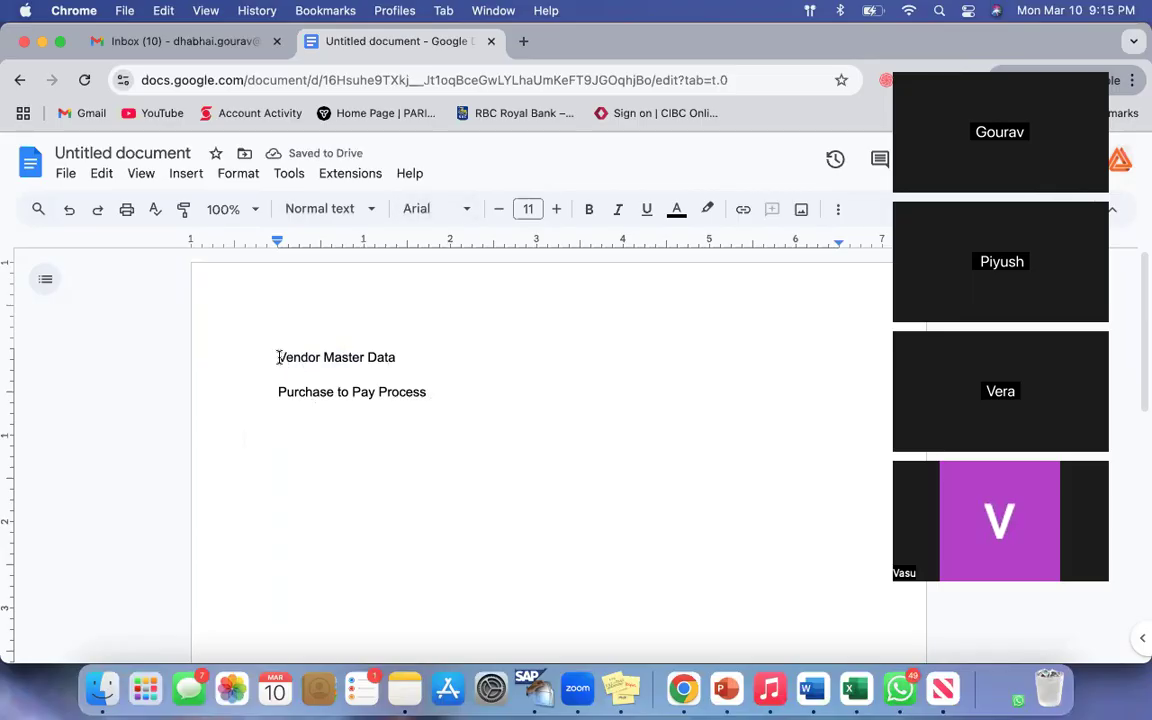
Step: Insert the lines "Config" and "User part" directly under "Vendor Master Data"
{"action": "left_click_drag", "start_coordinate": [278, 357], "coordinate": [366, 358]}
{"action": "left_click", "coordinate": [465, 393]}
{"action": "left_click_drag", "start_coordinate": [280, 357], "coordinate": [455, 354]}
{"action": "left_click", "coordinate": [457, 354]}
{"action": "key", "text": "Return"}
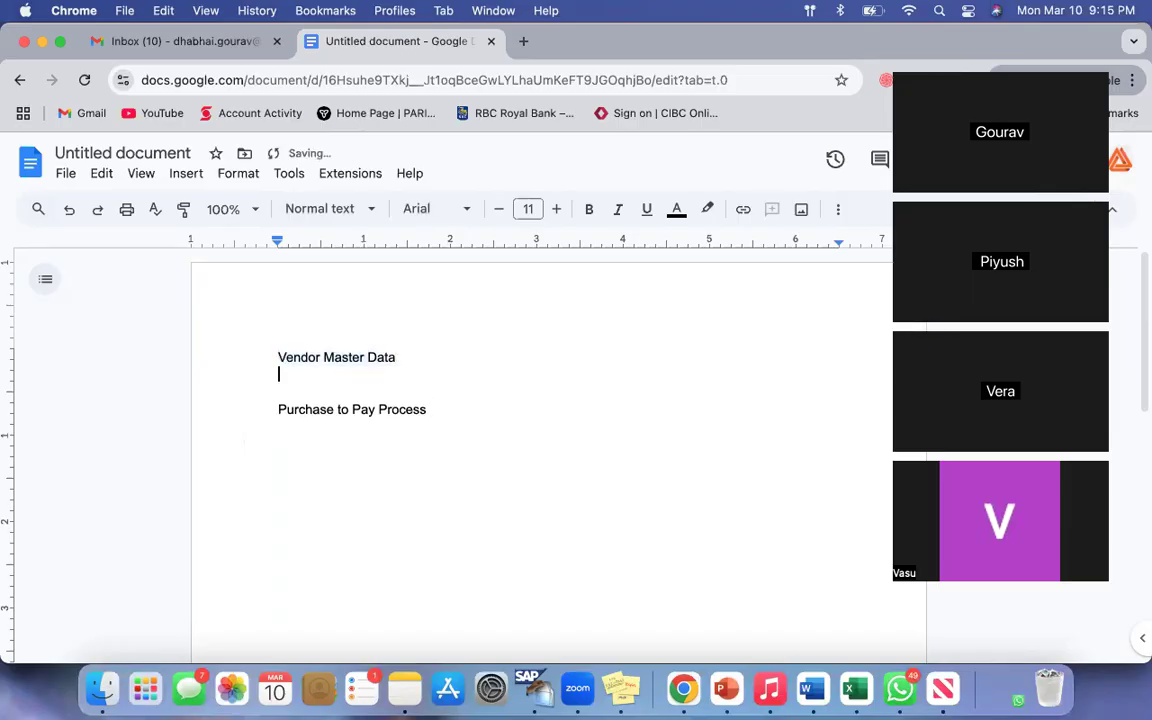
{"action": "type", "text": "Conif"}
{"action": "key", "text": "BackSpace"}
{"action": "key", "text": "BackSpace"}
{"action": "type", "text": "fig"}
{"action": "key", "text": "Return"}
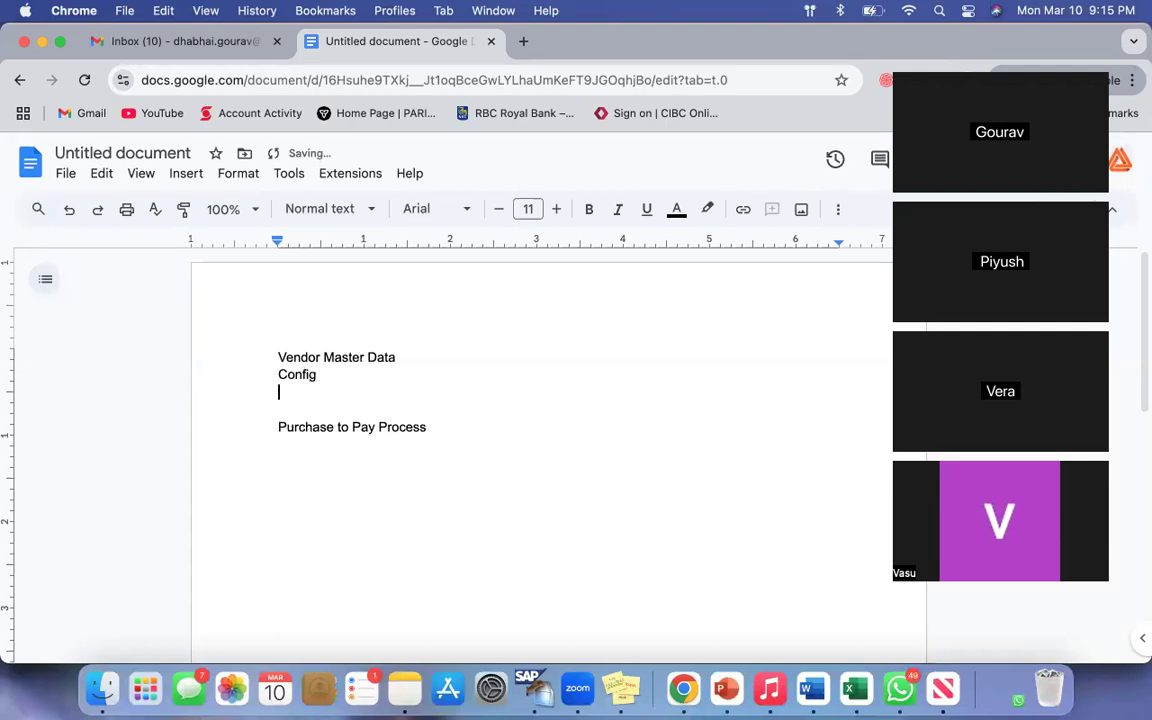
{"action": "type", "text": "User part"}
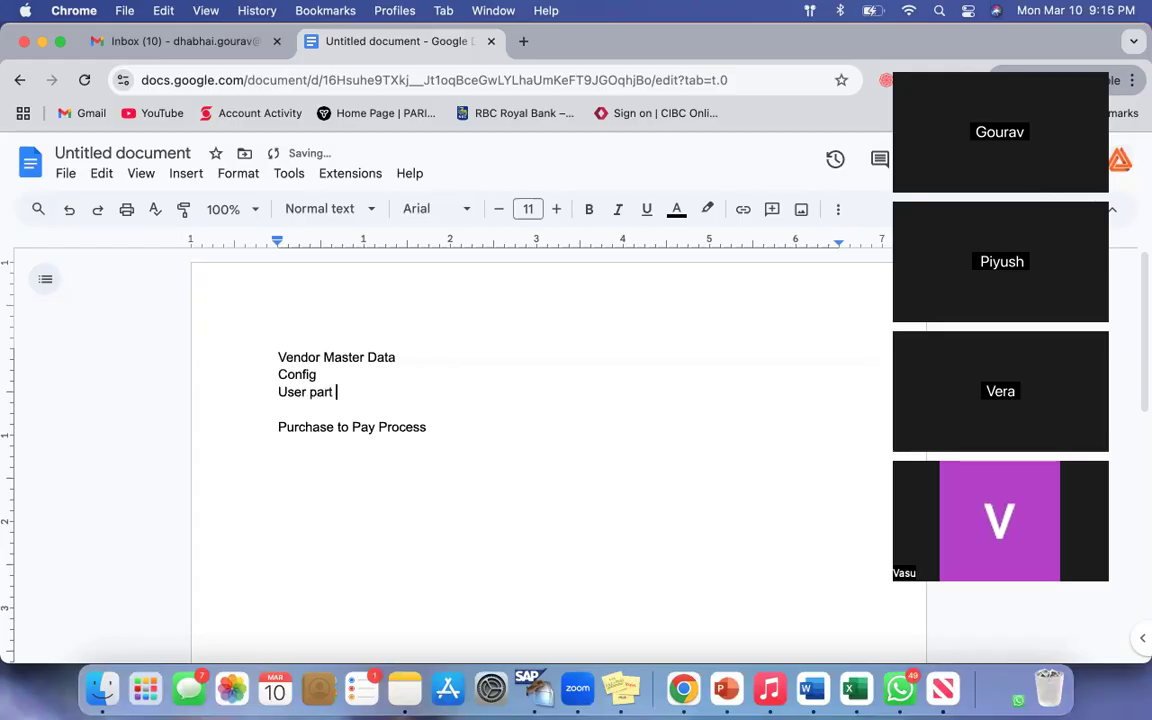
Step: Add the heading "Configuration --" below "Purchase to Pay Process", separated by a blank line
{"action": "left_click", "coordinate": [435, 427]}
{"action": "key", "text": "Return"}
{"action": "key", "text": "Return"}
{"action": "type", "text": "Configuration --"}
{"action": "key", "text": "Return"}
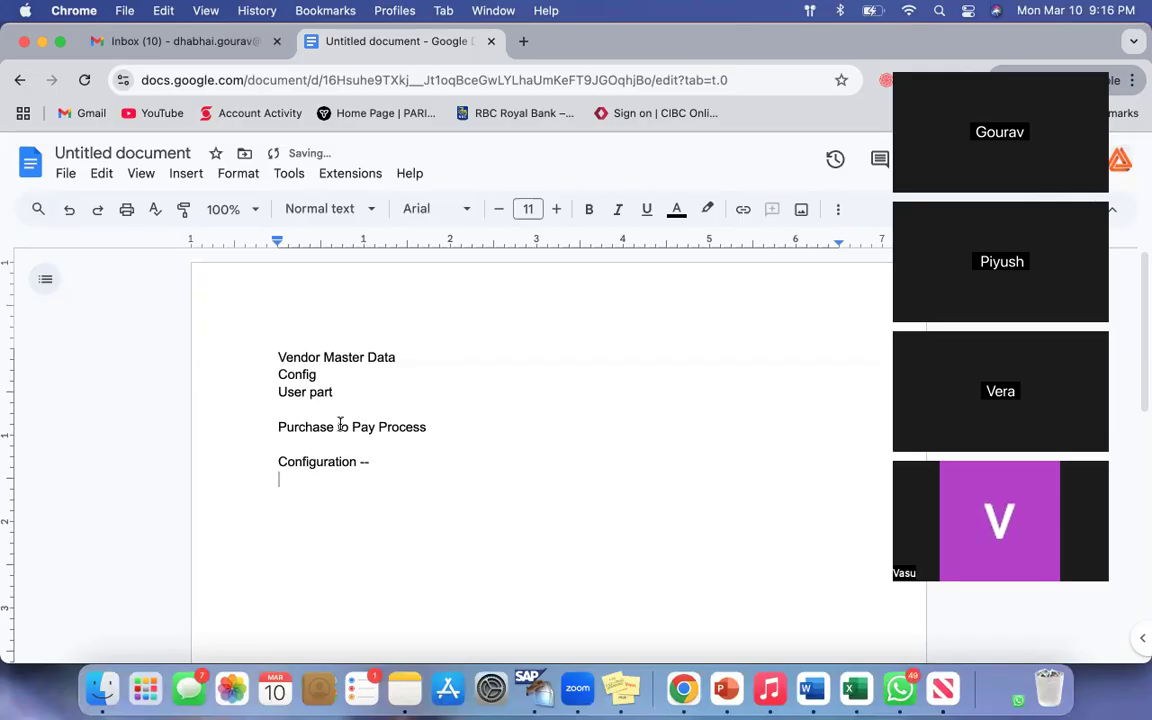
Step: List "Vendor Account Group", "Number Range" and "Assignment" on separate lines under the Configuration heading
{"action": "type", "text": "Vendor Account Group"}
{"action": "key", "text": "Return"}
{"action": "type", "text": "Number Range"}
{"action": "key", "text": "Return"}
{"action": "scroll", "coordinate": [352, 455], "scroll_direction": "down", "scroll_amount": 1}
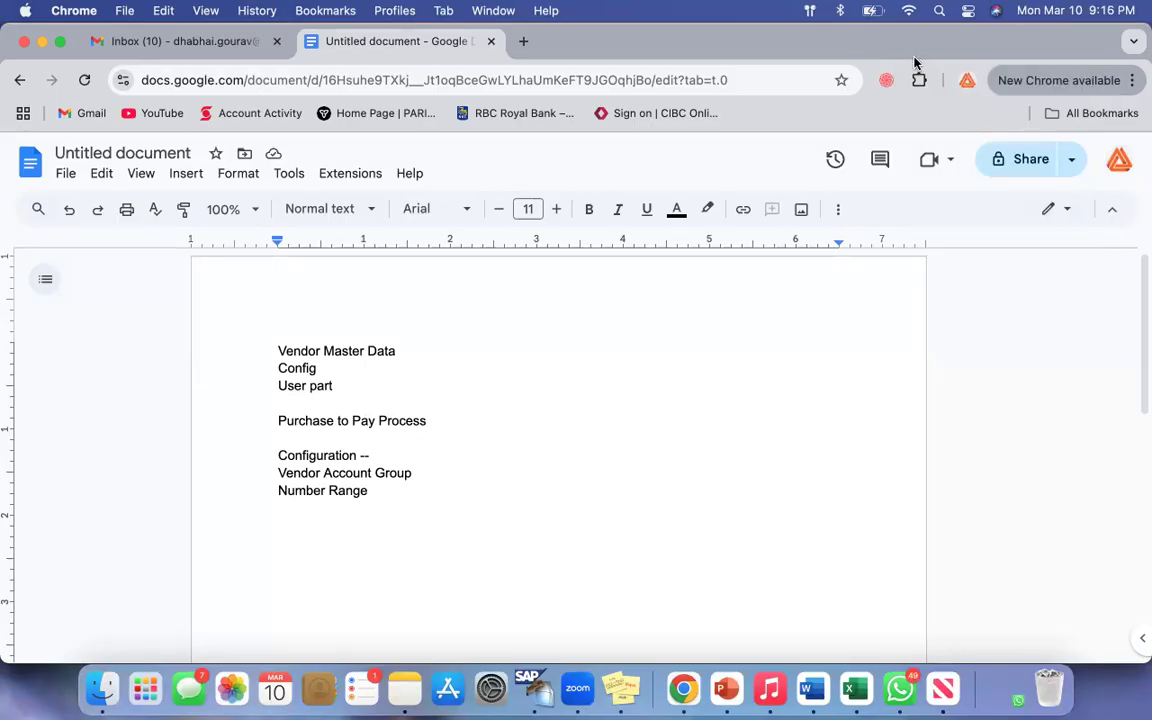
{"action": "key", "text": "Return"}
{"action": "type", "text": "Assignment"}
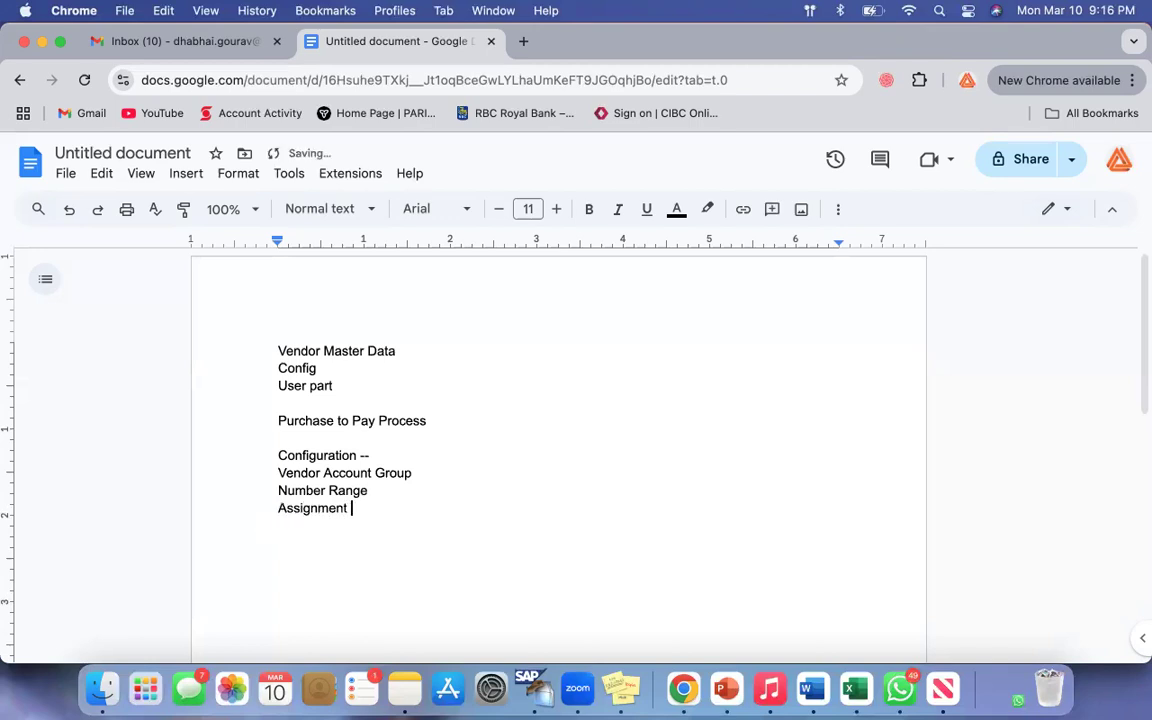
{"action": "left_click_drag", "start_coordinate": [322, 473], "coordinate": [400, 473]}
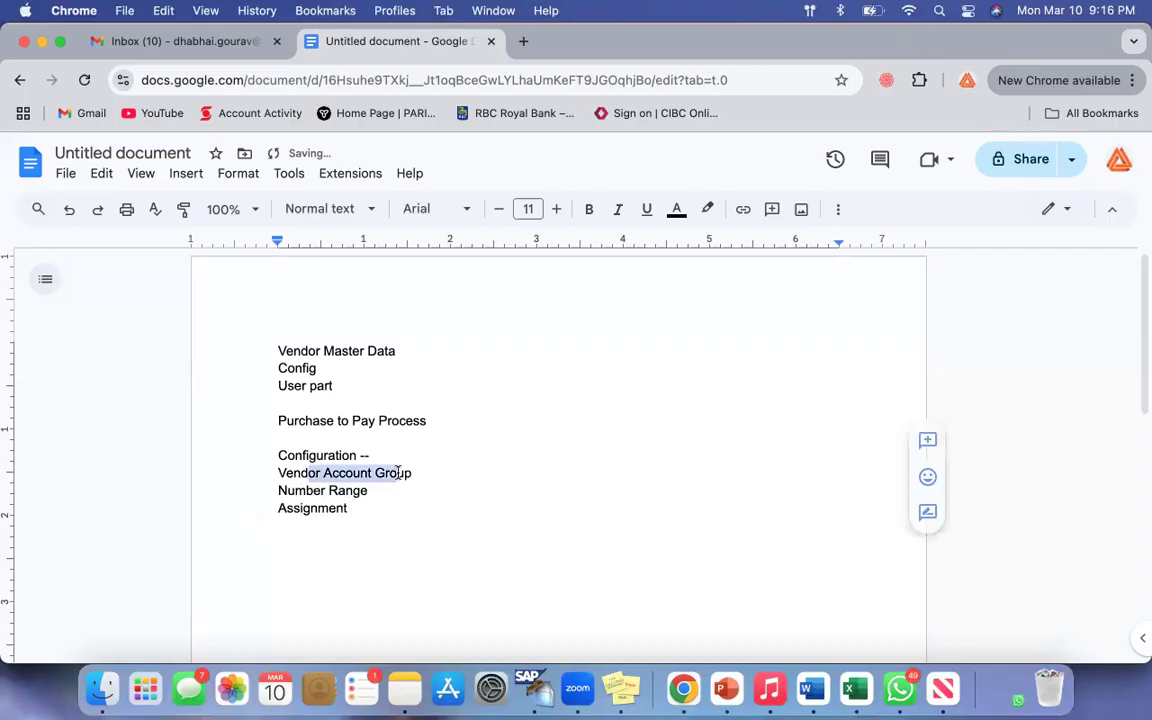
{"action": "left_click_drag", "start_coordinate": [287, 490], "coordinate": [346, 490]}
{"action": "left_click", "coordinate": [430, 498]}
{"action": "scroll", "coordinate": [437, 499], "scroll_direction": "down", "scroll_amount": 2}
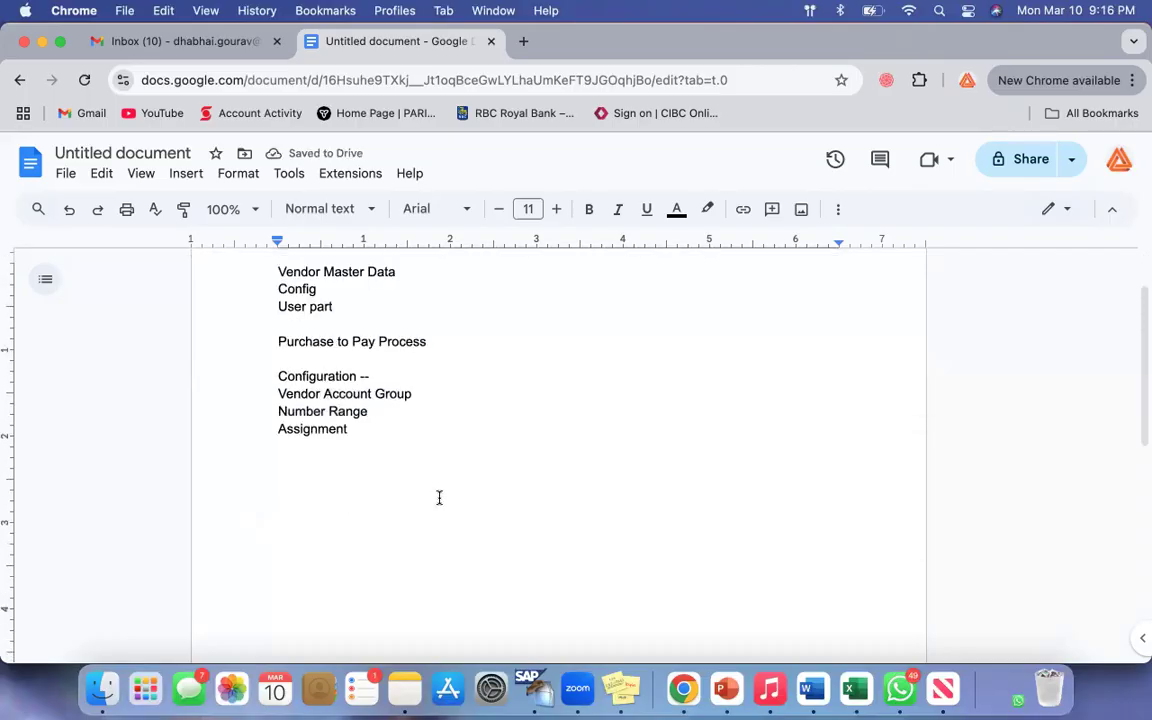
{"action": "triple_click", "coordinate": [280, 393]}
Step: Leave blank lines after "Assignment" and add the heading "Grouping similar nature of suppliers --"
{"action": "left_click", "coordinate": [383, 432]}
{"action": "key", "text": "Return"}
{"action": "key", "text": "Return"}
{"action": "left_click_drag", "start_coordinate": [287, 394], "coordinate": [439, 395]}
{"action": "left_click", "coordinate": [399, 463]}
{"action": "left_click_drag", "start_coordinate": [281, 393], "coordinate": [412, 395]}
{"action": "left_click", "coordinate": [376, 442]}
{"action": "key", "text": "Return"}
{"action": "key", "text": "Return"}
{"action": "double_click", "coordinate": [419, 393]}
{"action": "left_click", "coordinate": [296, 486]}
{"action": "type", "text": "Grouping similar"}
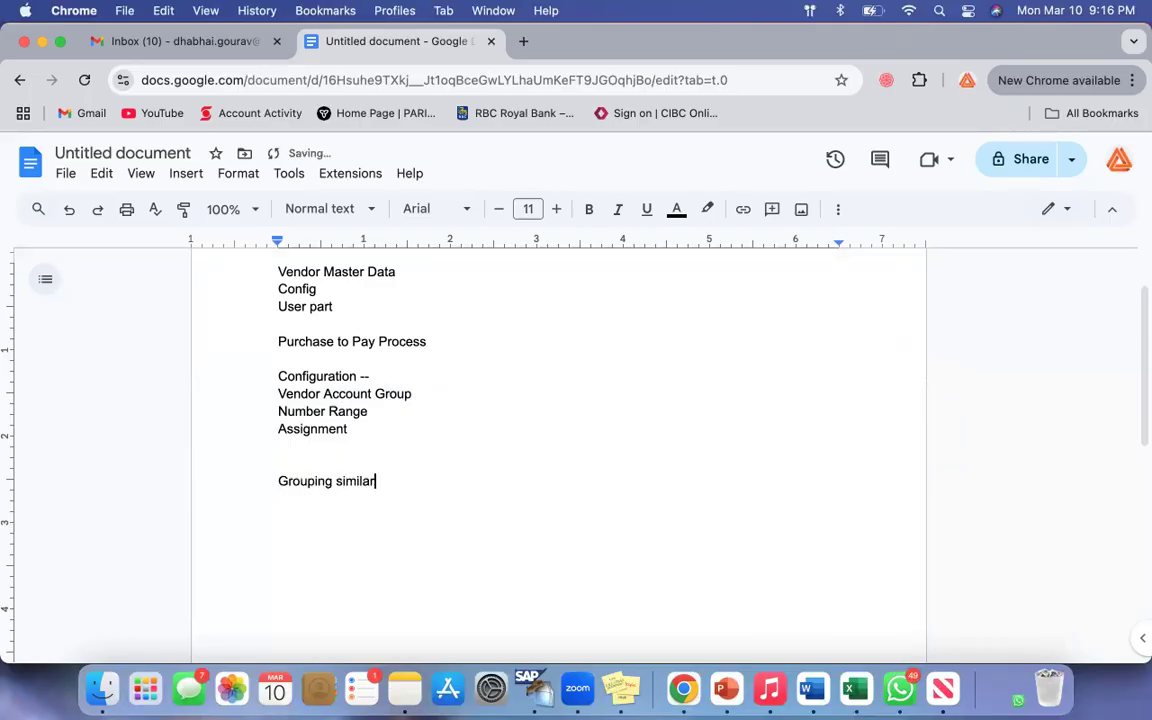
{"action": "type", "text": " nature of suppliers --"}
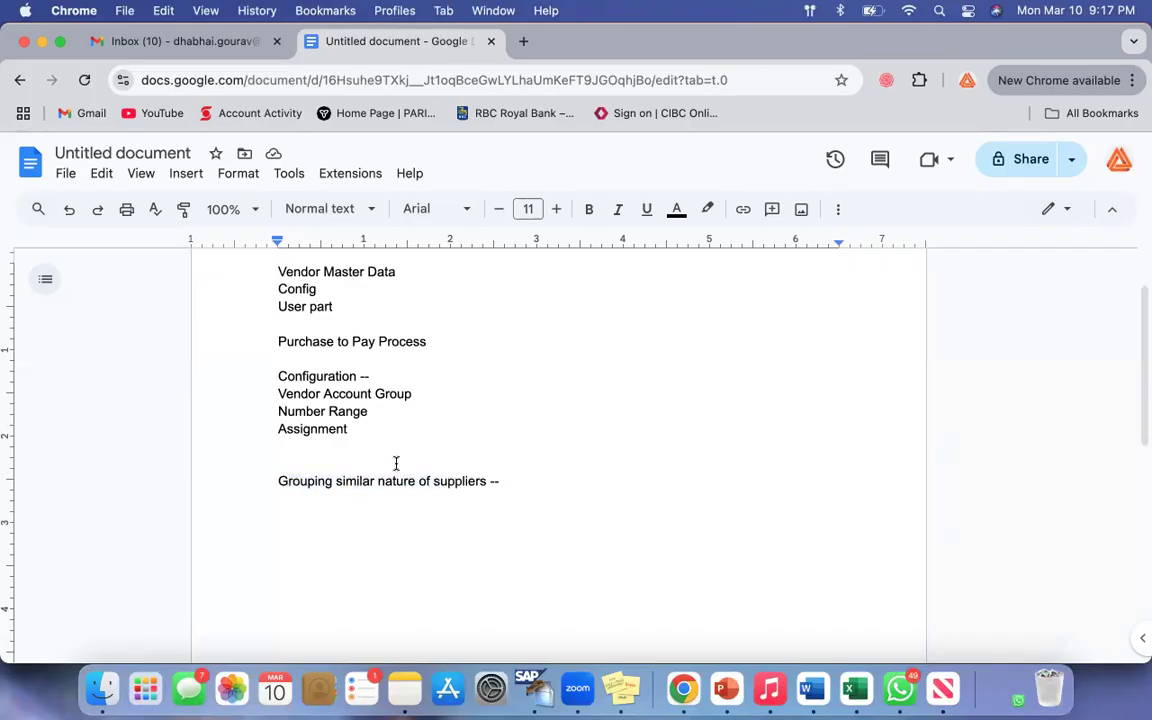
Step: Add the line "US Suppliers Group - US00" under the supplier grouping heading
{"action": "left_click_drag", "start_coordinate": [335, 481], "coordinate": [397, 481]}
{"action": "left_click", "coordinate": [505, 488]}
{"action": "key", "text": "Return"}
{"action": "type", "text": "Us"}
{"action": "key", "text": "BackSpace"}
{"action": "key", "text": "BackSpace"}
{"action": "type", "text": "S "}
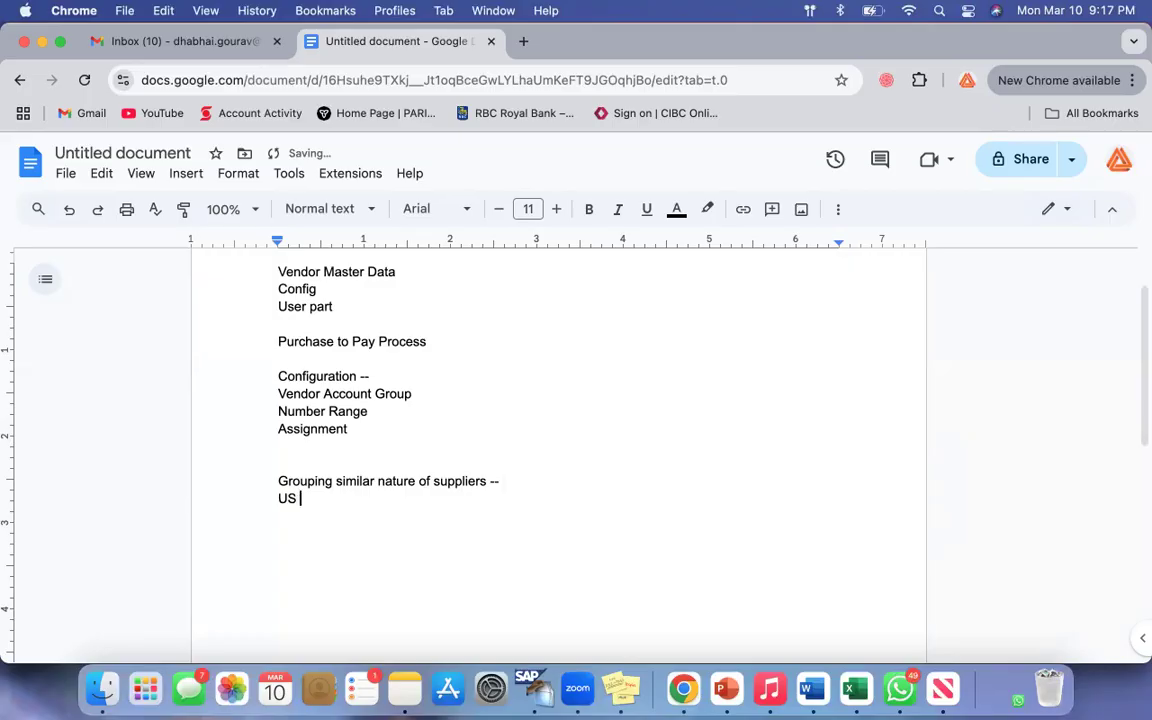
{"action": "type", "text": "Suppliers Group - "}
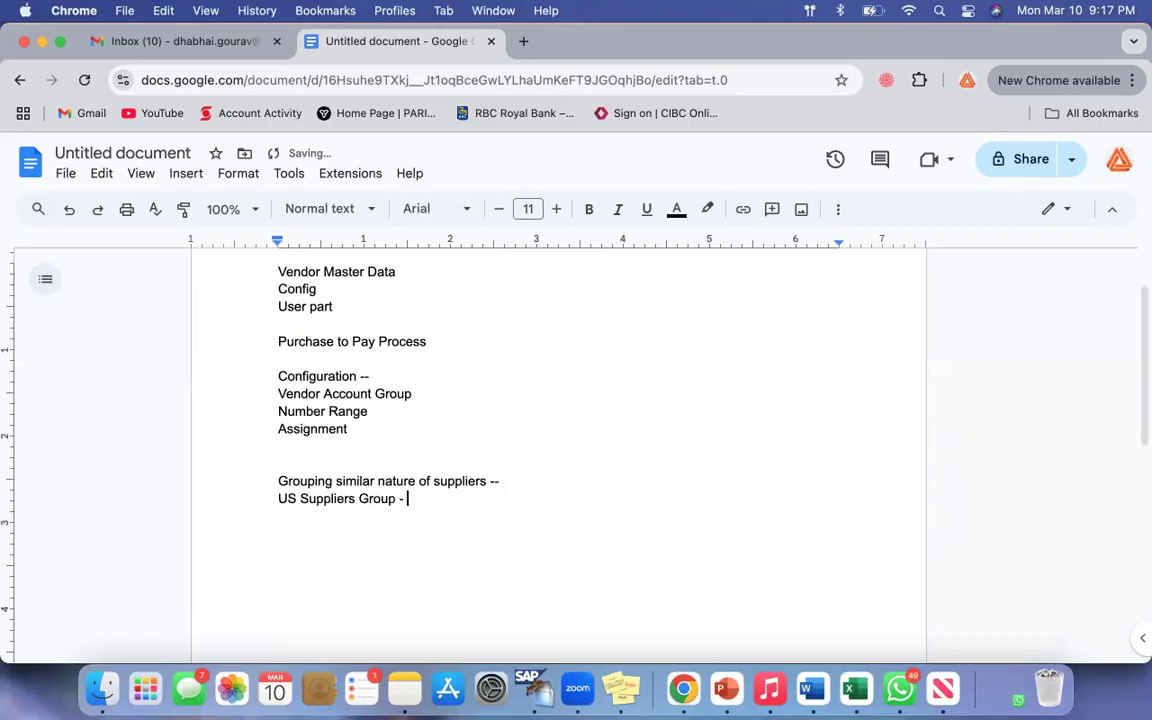
{"action": "type", "text": "Us00"}
{"action": "key", "text": "BackSpace"}
{"action": "key", "text": "BackSpace"}
{"action": "key", "text": "BackSpace"}
{"action": "key", "text": "BackSpace"}
{"action": "type", "text": "S00"}
{"action": "key", "text": "Return"}
Step: Add the line "Local Suppliers Group - LS00" below the US suppliers line
{"action": "left_click_drag", "start_coordinate": [279, 498], "coordinate": [463, 506]}
{"action": "left_click", "coordinate": [491, 501]}
{"action": "key", "text": "Return"}
{"action": "type", "text": "Local Su"}
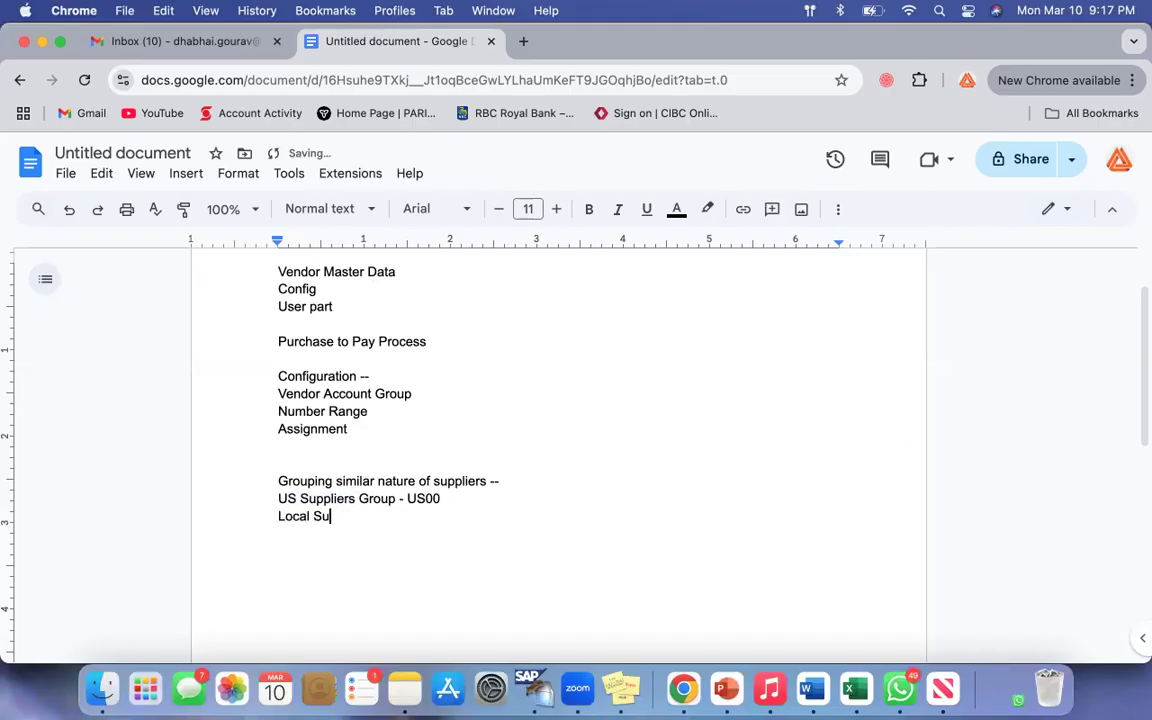
{"action": "type", "text": "ppliers Group - LS00"}
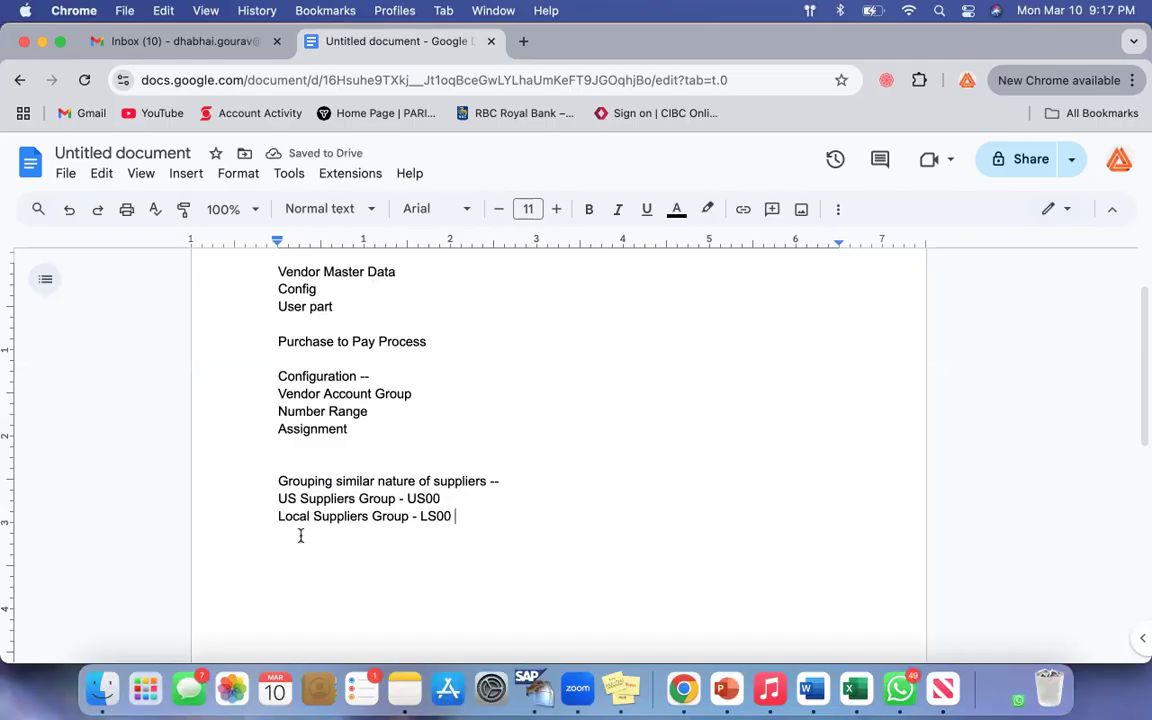
Step: Add the line "Chineses Suppliers Group - CS00" below the local suppliers line
{"action": "left_click_drag", "start_coordinate": [278, 517], "coordinate": [430, 517]}
{"action": "left_click", "coordinate": [481, 517]}
{"action": "left_click_drag", "start_coordinate": [284, 517], "coordinate": [409, 517]}
{"action": "left_click", "coordinate": [491, 517]}
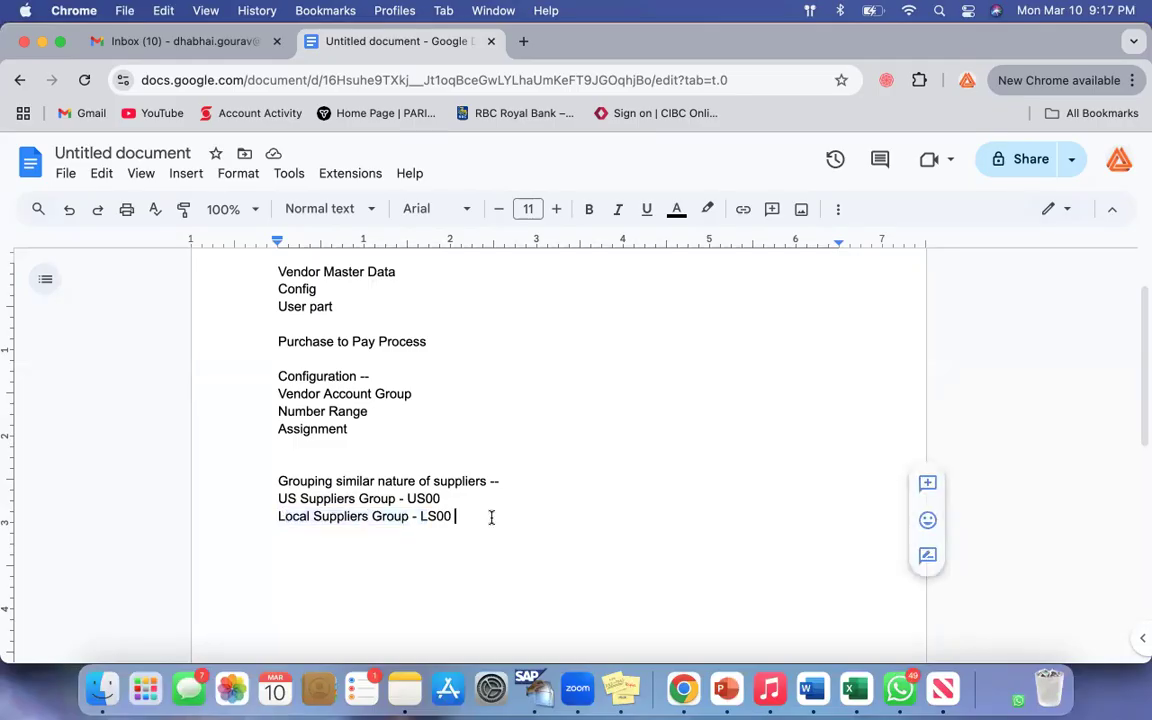
{"action": "key", "text": "Return"}
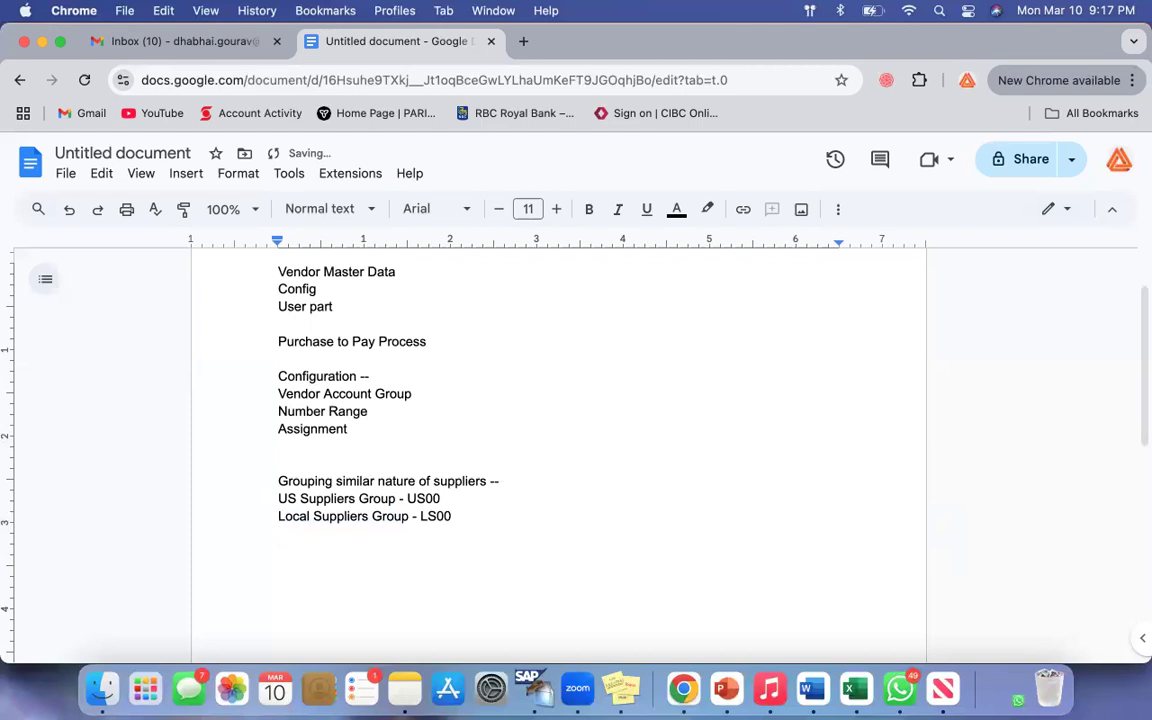
{"action": "type", "text": "Chineses Suppliers Group - CS00"}
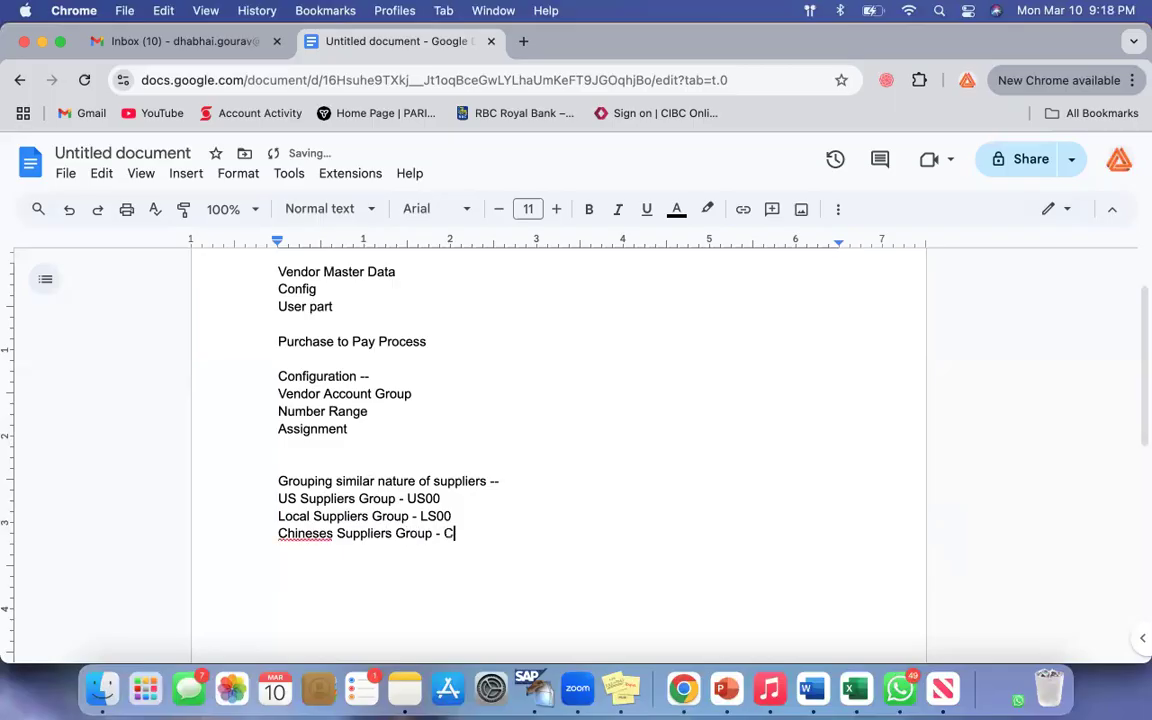
Step: Correct the spelling of "Chineses" to "Chinese" in the CS00 group line
{"action": "left_click", "coordinate": [317, 533]}
{"action": "left_click", "coordinate": [311, 510]}
{"action": "left_click", "coordinate": [288, 533]}
{"action": "left_click", "coordinate": [545, 533], "text": "shift"}
{"action": "left_click", "coordinate": [545, 533]}
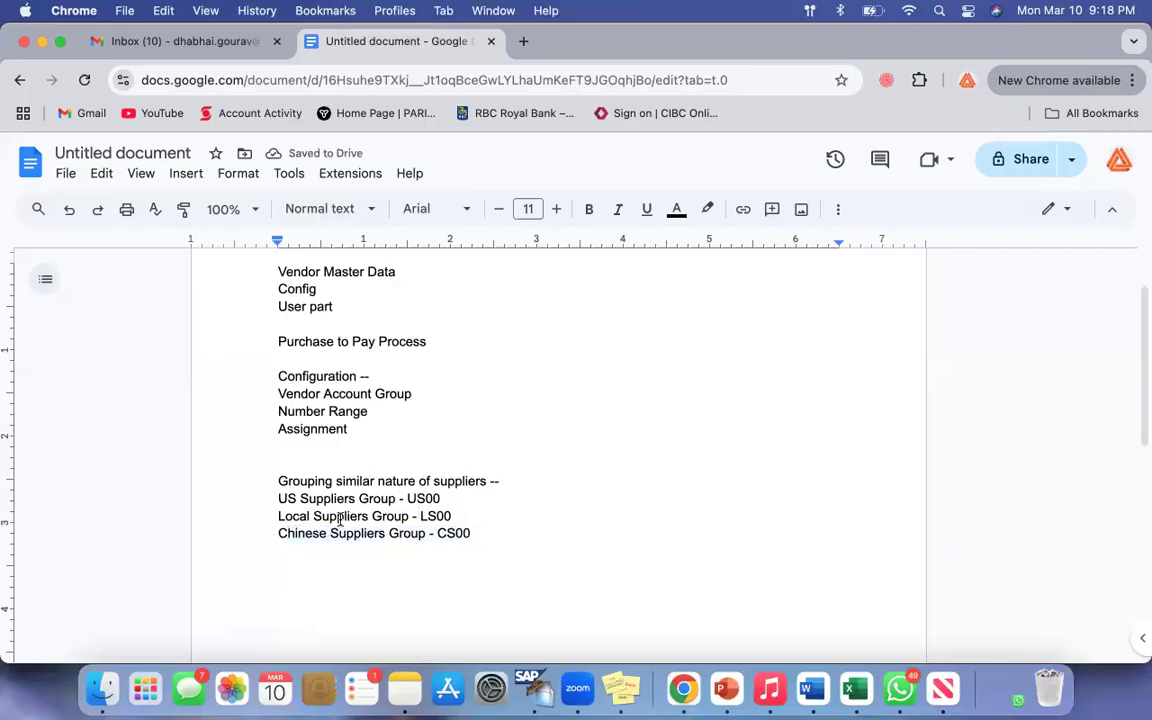
{"action": "left_click_drag", "start_coordinate": [288, 531], "coordinate": [525, 532]}
{"action": "left_click", "coordinate": [525, 532]}
{"action": "left_click_drag", "start_coordinate": [476, 533], "coordinate": [331, 533]}
{"action": "left_click", "coordinate": [451, 588]}
{"action": "left_click", "coordinate": [289, 498]}
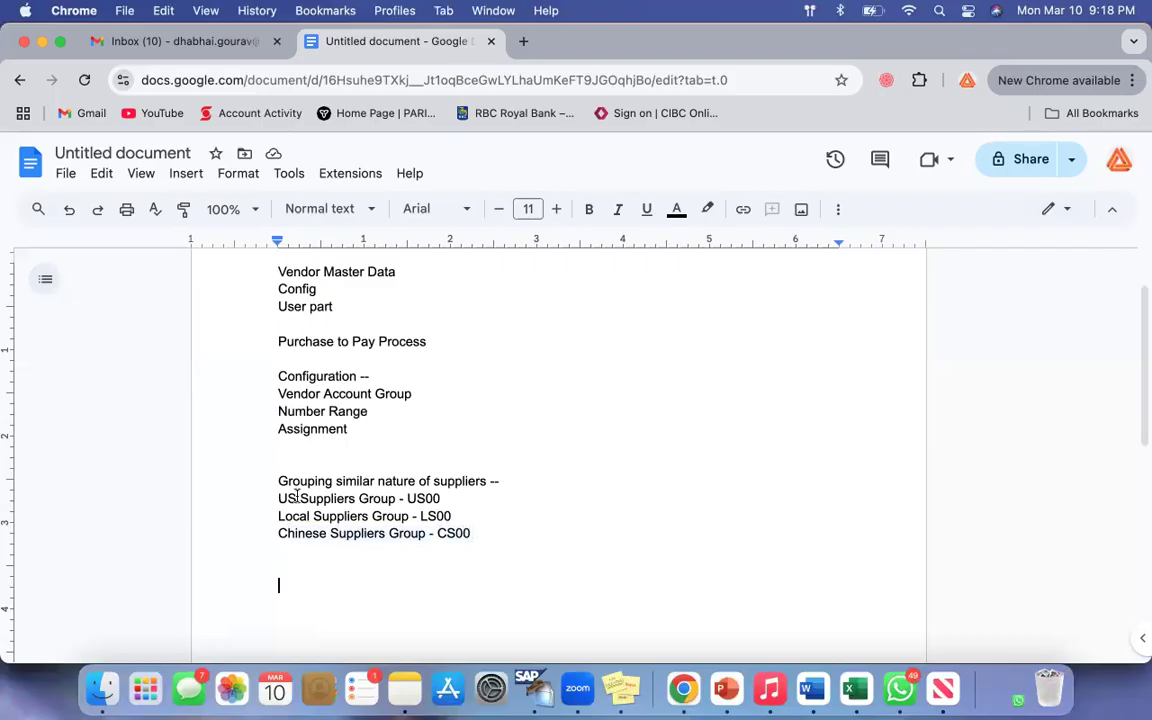
{"action": "left_click", "coordinate": [527, 586], "text": "shift"}
{"action": "scroll", "coordinate": [527, 586], "scroll_direction": "up", "scroll_amount": 2}
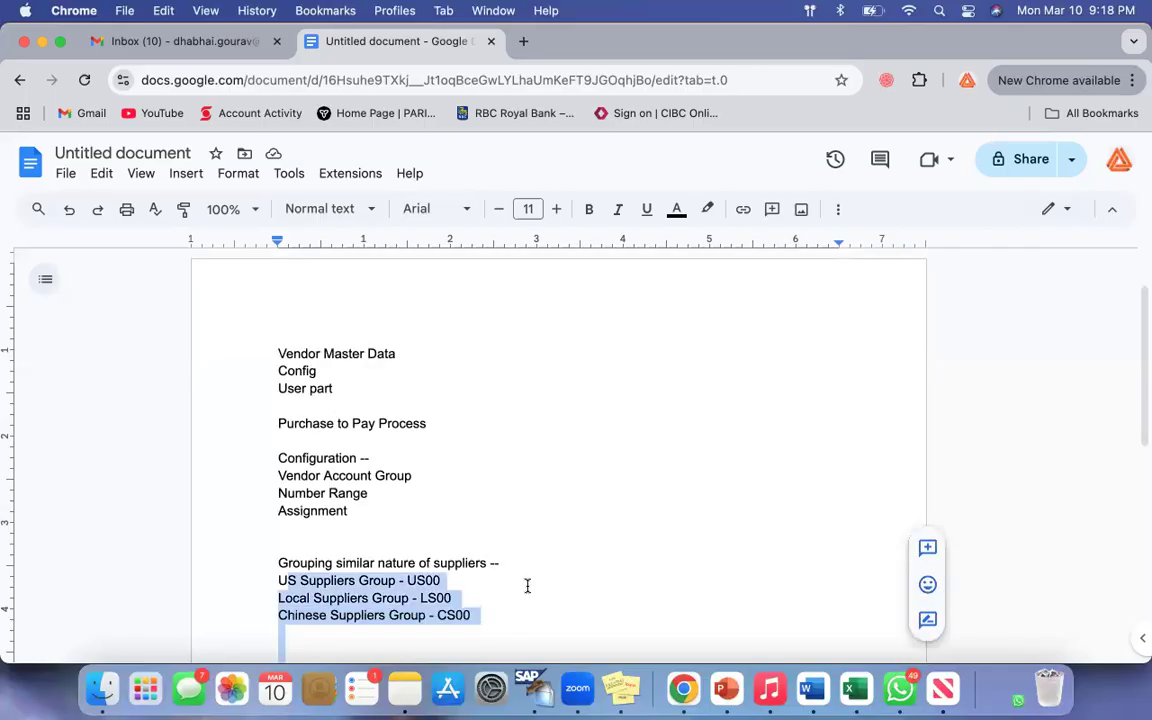
{"action": "triple_click", "coordinate": [281, 475]}
{"action": "left_click", "coordinate": [594, 600]}
{"action": "scroll", "coordinate": [594, 601], "scroll_direction": "down", "scroll_amount": 3}
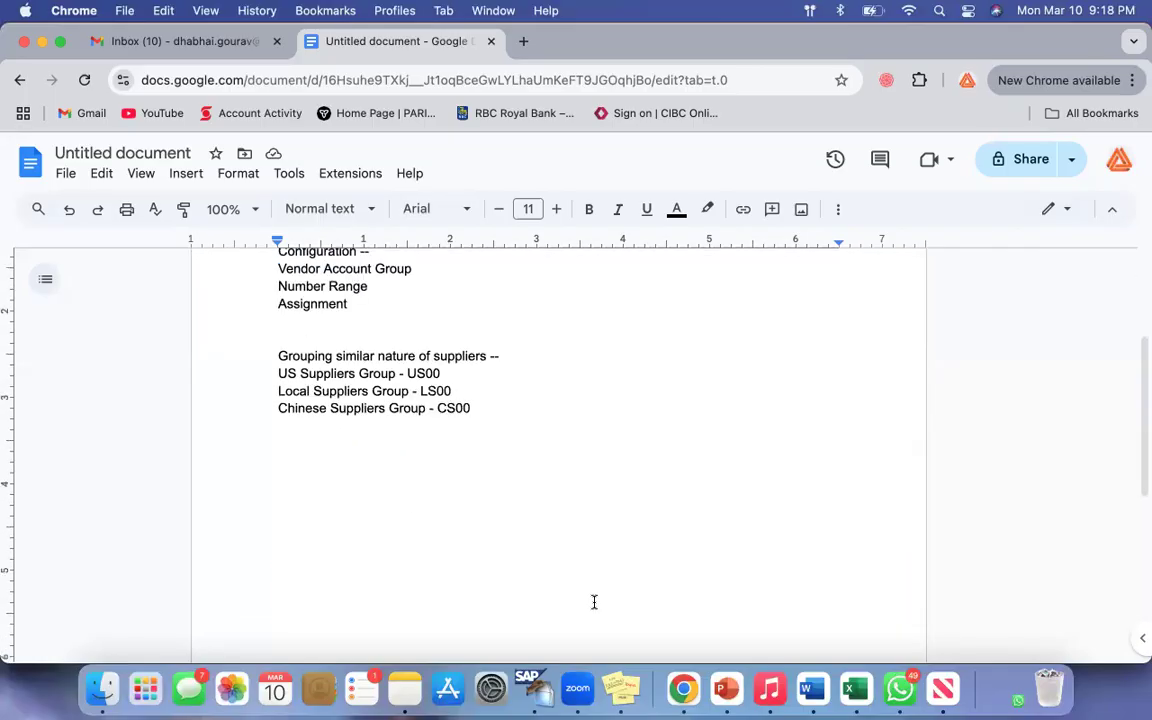
{"action": "key", "text": "Return"}
{"action": "key", "text": "Return"}
{"action": "scroll", "coordinate": [391, 329], "scroll_direction": "up", "scroll_amount": 1}
{"action": "left_click_drag", "start_coordinate": [283, 344], "coordinate": [378, 344]}
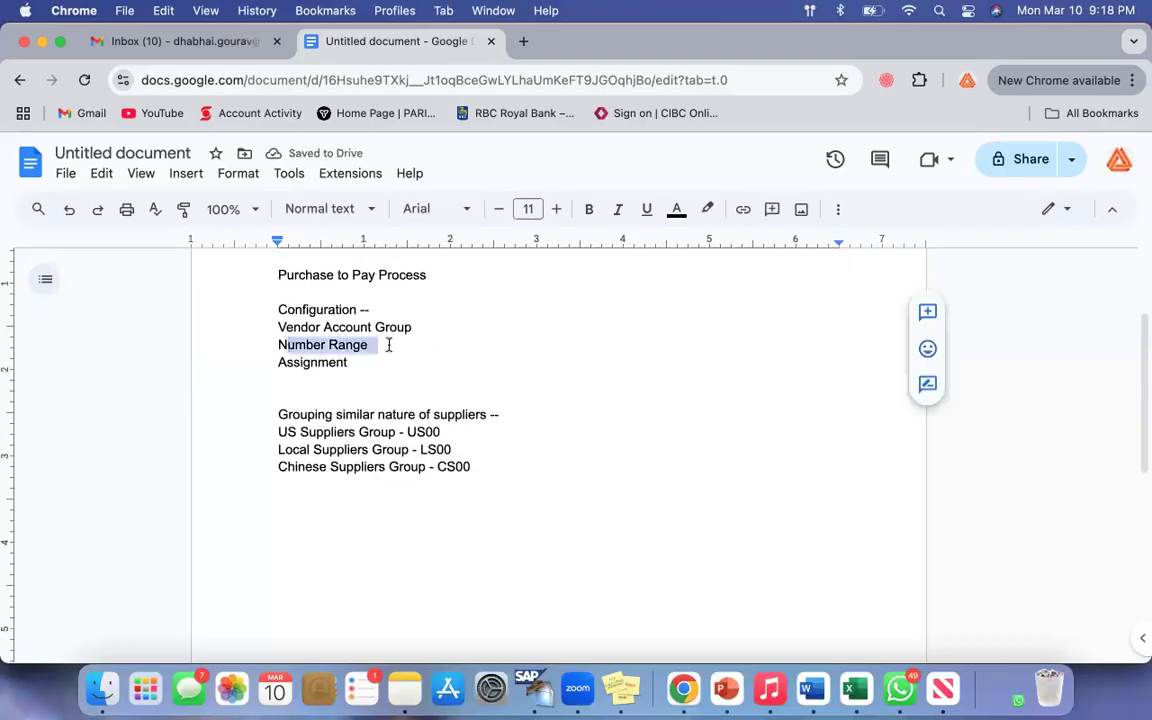
{"action": "left_click_drag", "start_coordinate": [278, 430], "coordinate": [506, 488]}
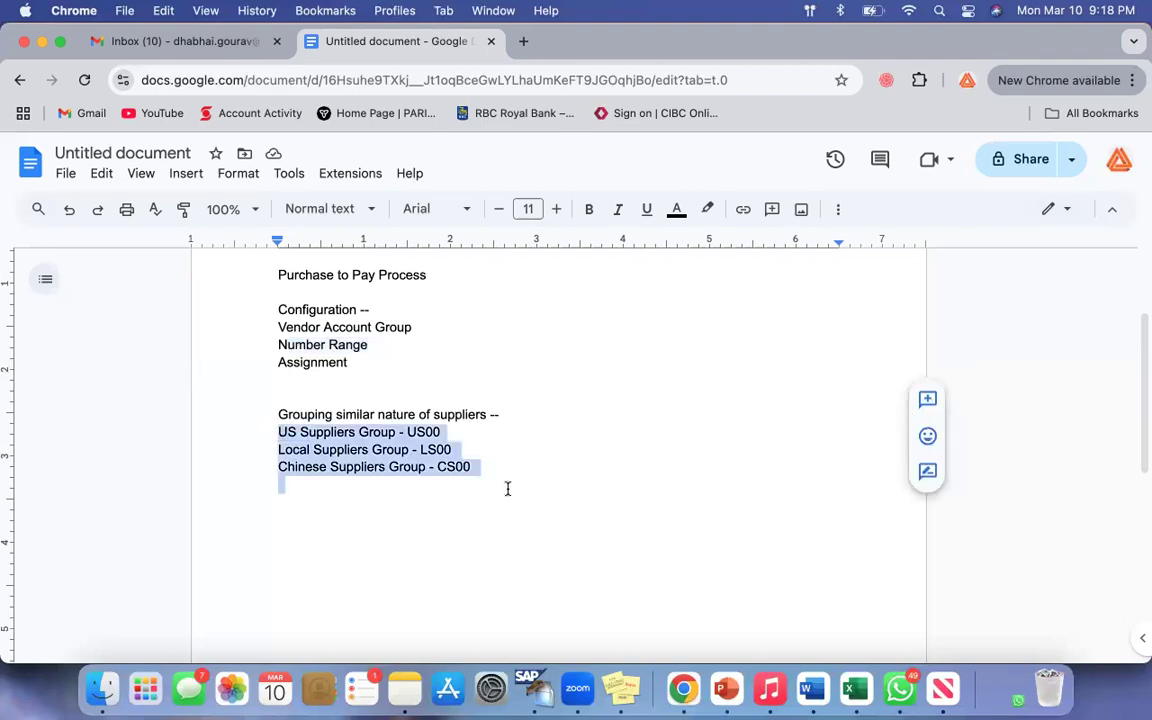
{"action": "left_click", "coordinate": [403, 544]}
Step: Append "- Number Range 101-200" to the US Suppliers Group line and insert a blank line below it
{"action": "left_click", "coordinate": [476, 430]}
{"action": "type", "text": "- Number Range"}
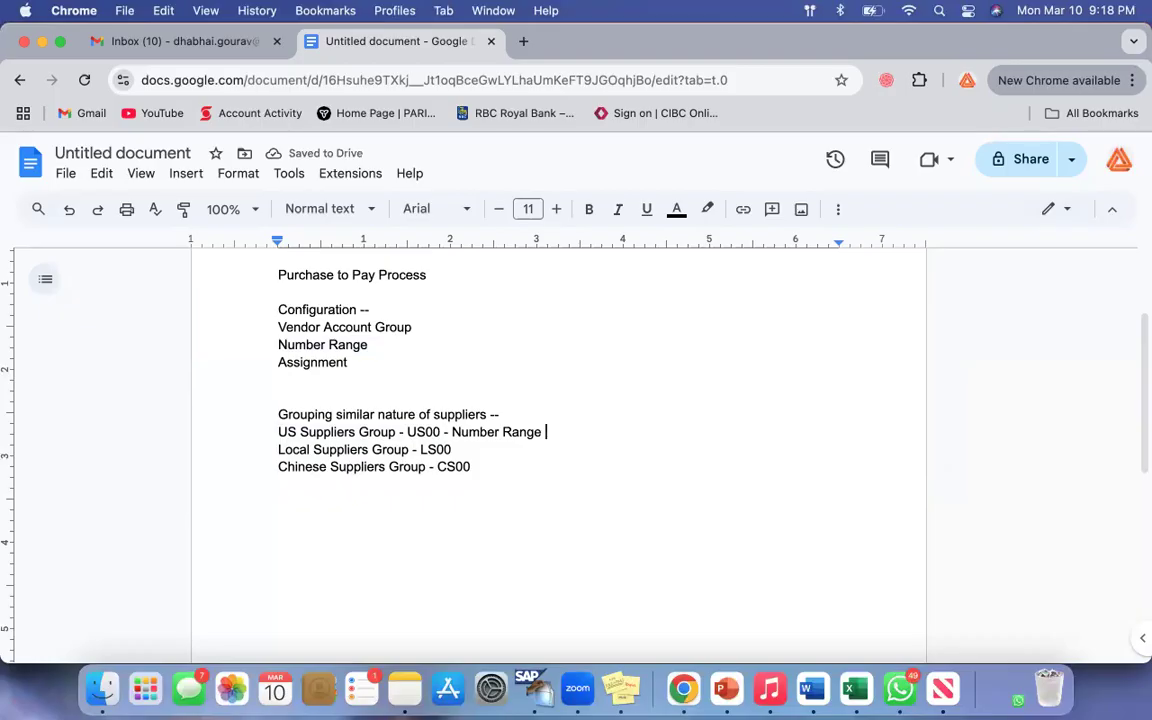
{"action": "type", "text": " 101-200"}
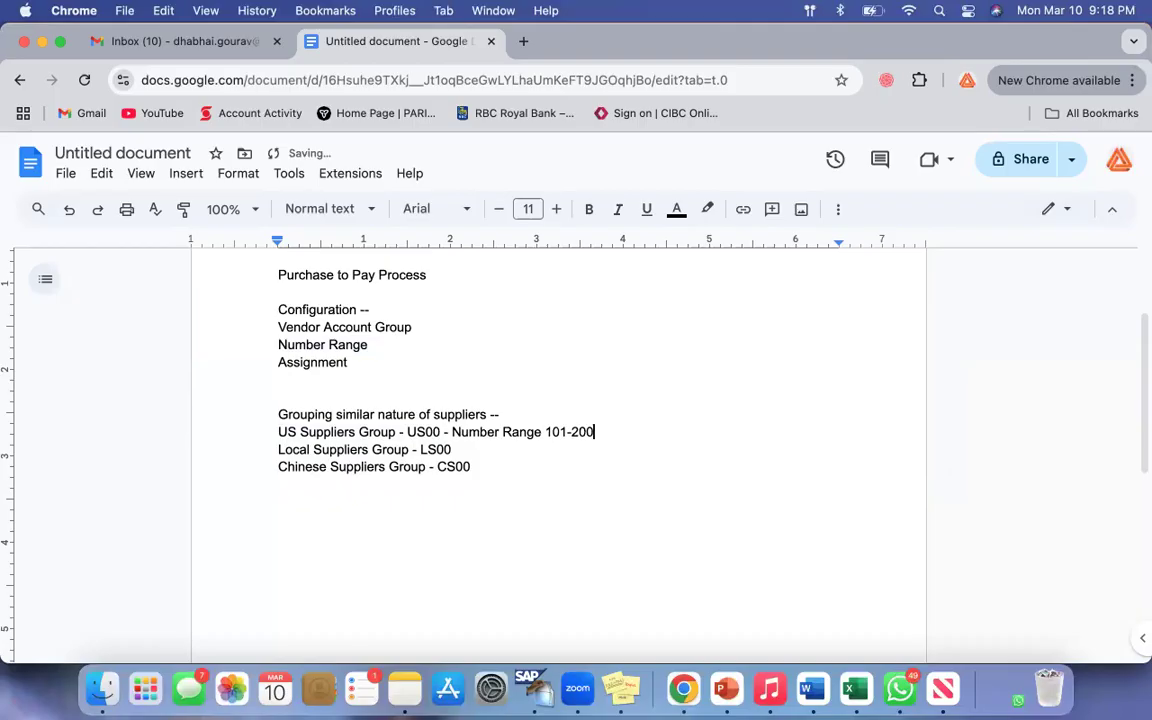
{"action": "key", "text": "Return"}
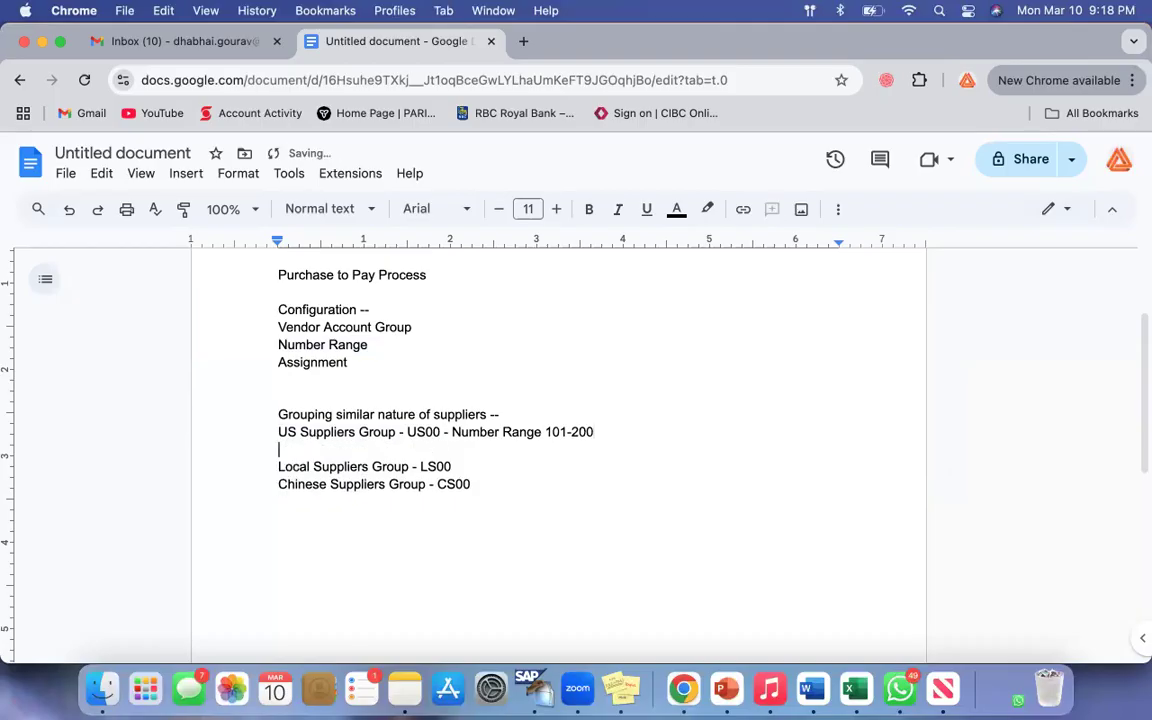
Step: Insert another blank line between the US Suppliers Group and Local Suppliers Group lines
{"action": "left_click_drag", "start_coordinate": [287, 431], "coordinate": [391, 430]}
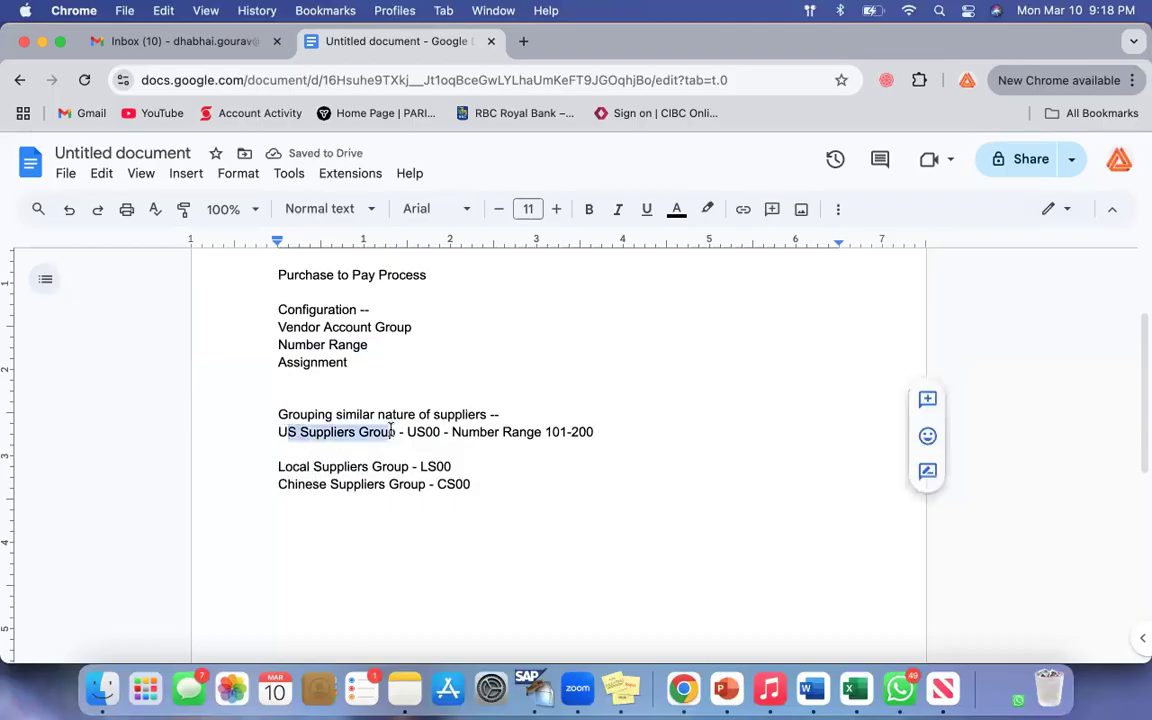
{"action": "left_click", "coordinate": [597, 432]}
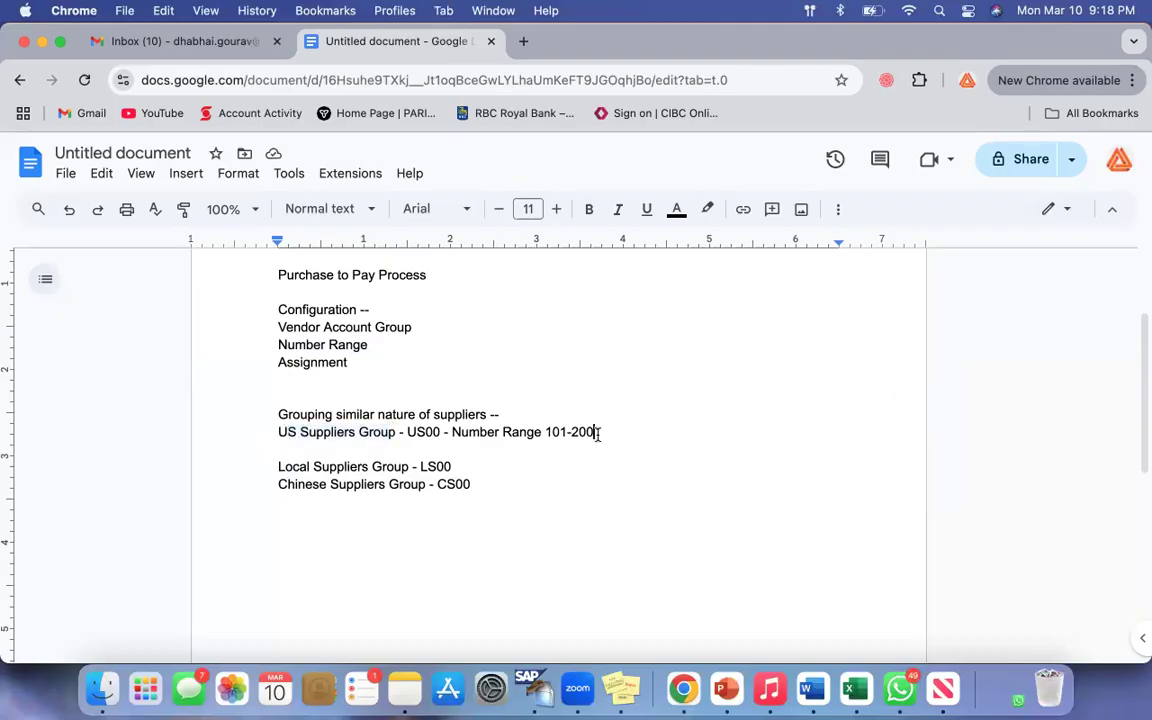
{"action": "left_click_drag", "start_coordinate": [287, 431], "coordinate": [391, 431]}
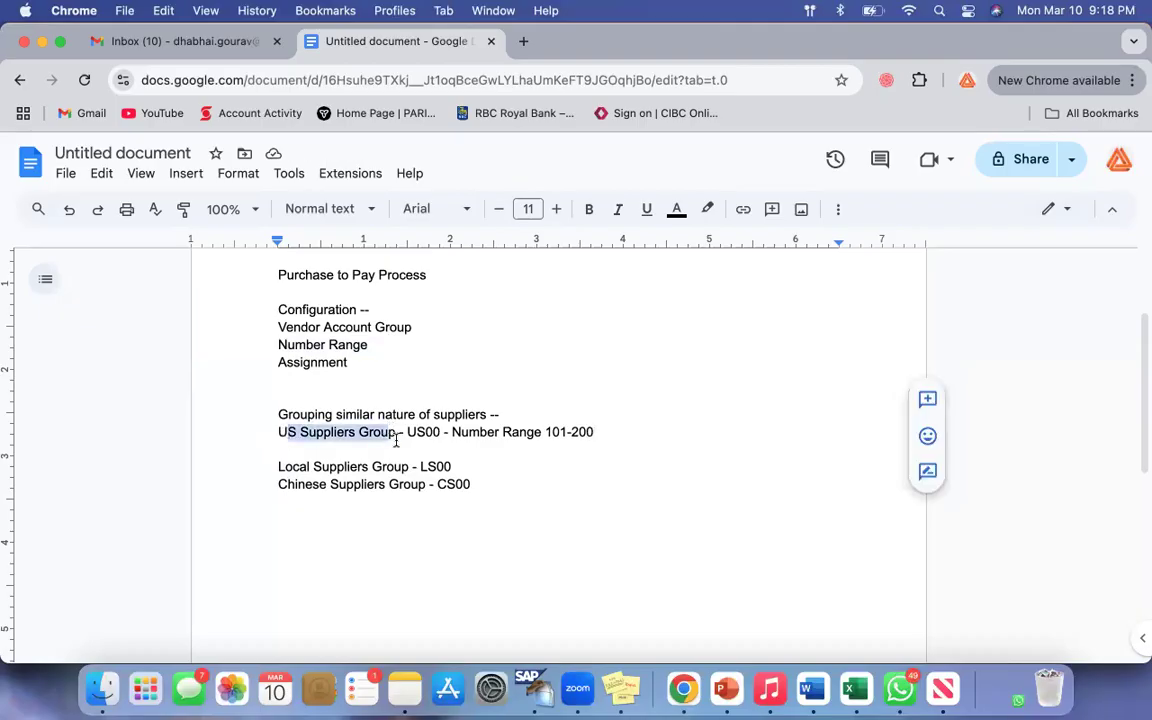
{"action": "left_click", "coordinate": [620, 428]}
{"action": "key", "text": "Return"}
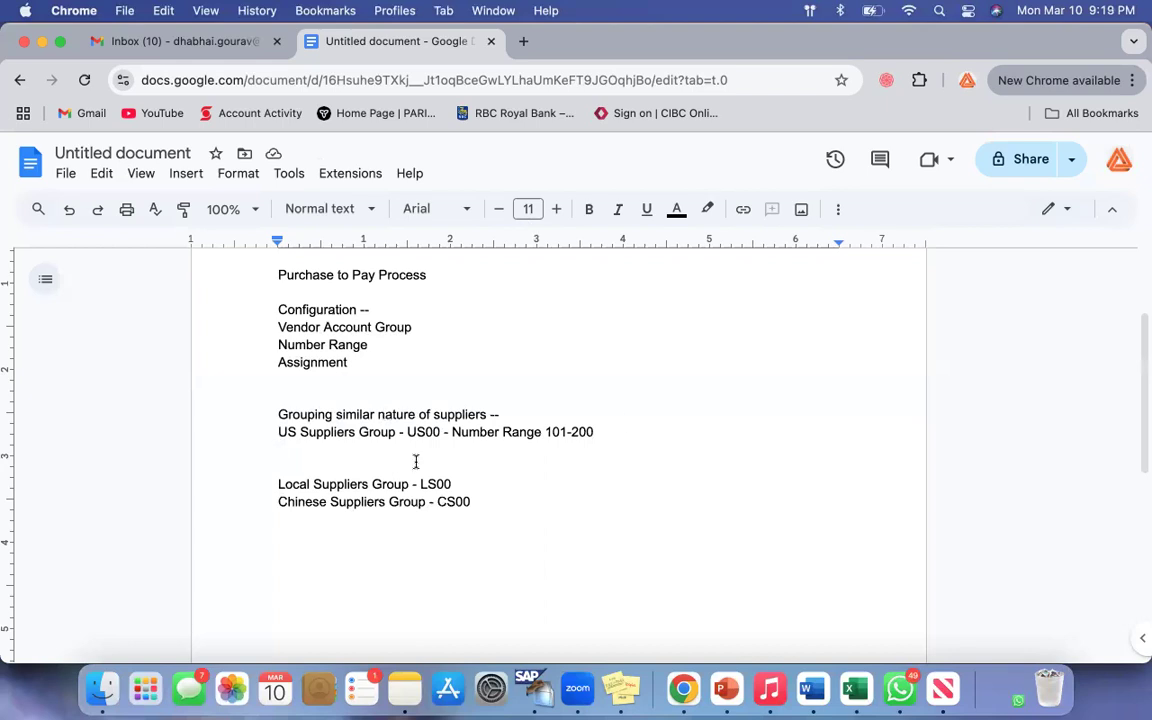
{"action": "left_click_drag", "start_coordinate": [281, 435], "coordinate": [395, 432]}
{"action": "left_click", "coordinate": [316, 452]}
{"action": "left_click_drag", "start_coordinate": [461, 432], "coordinate": [605, 432]}
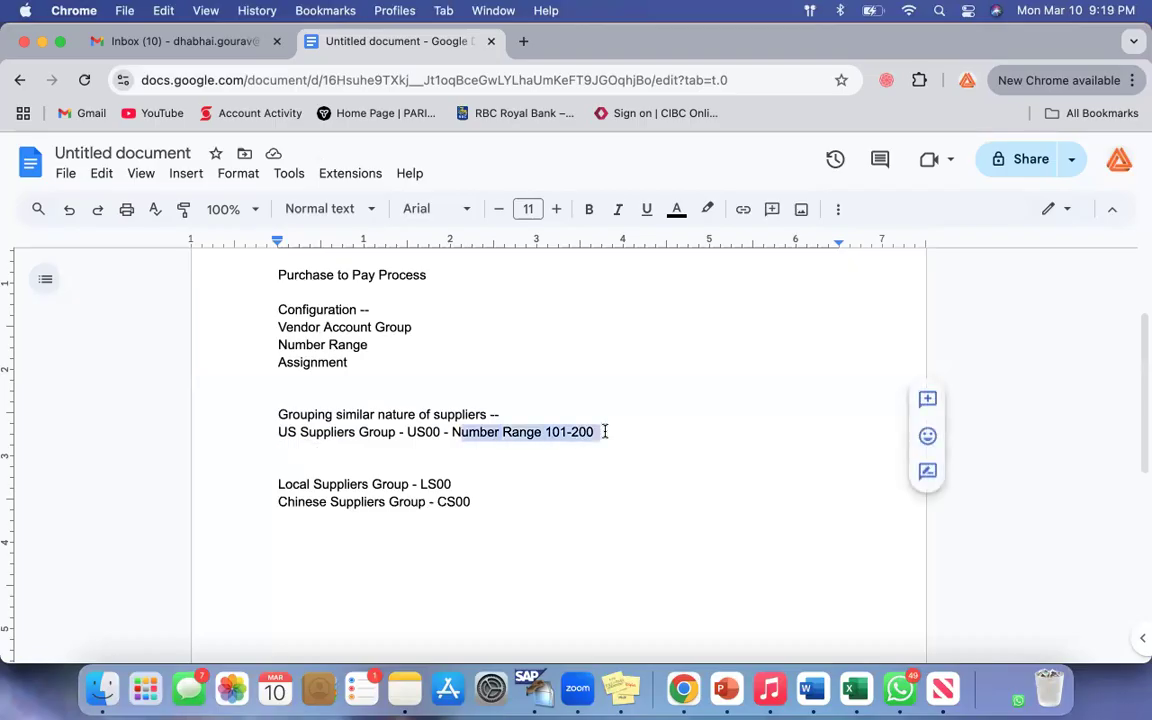
Step: Write "Walmart" on the blank line directly below the US Suppliers Group line
{"action": "left_click_drag", "start_coordinate": [280, 432], "coordinate": [395, 432]}
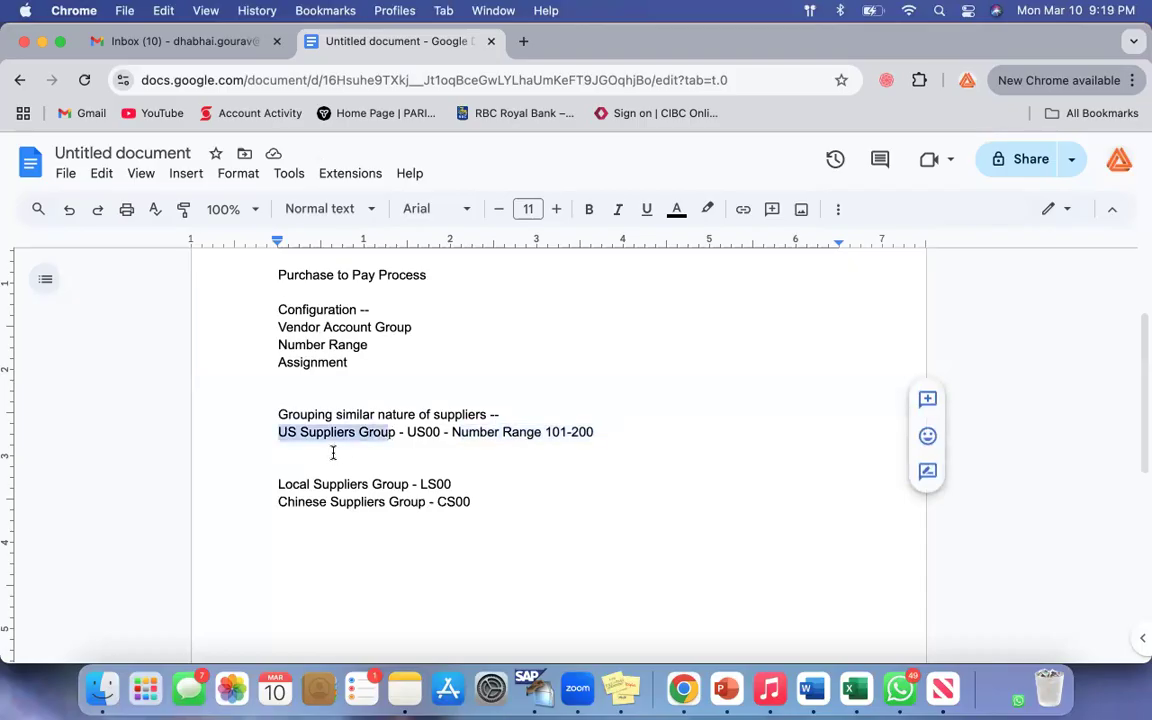
{"action": "left_click", "coordinate": [333, 453]}
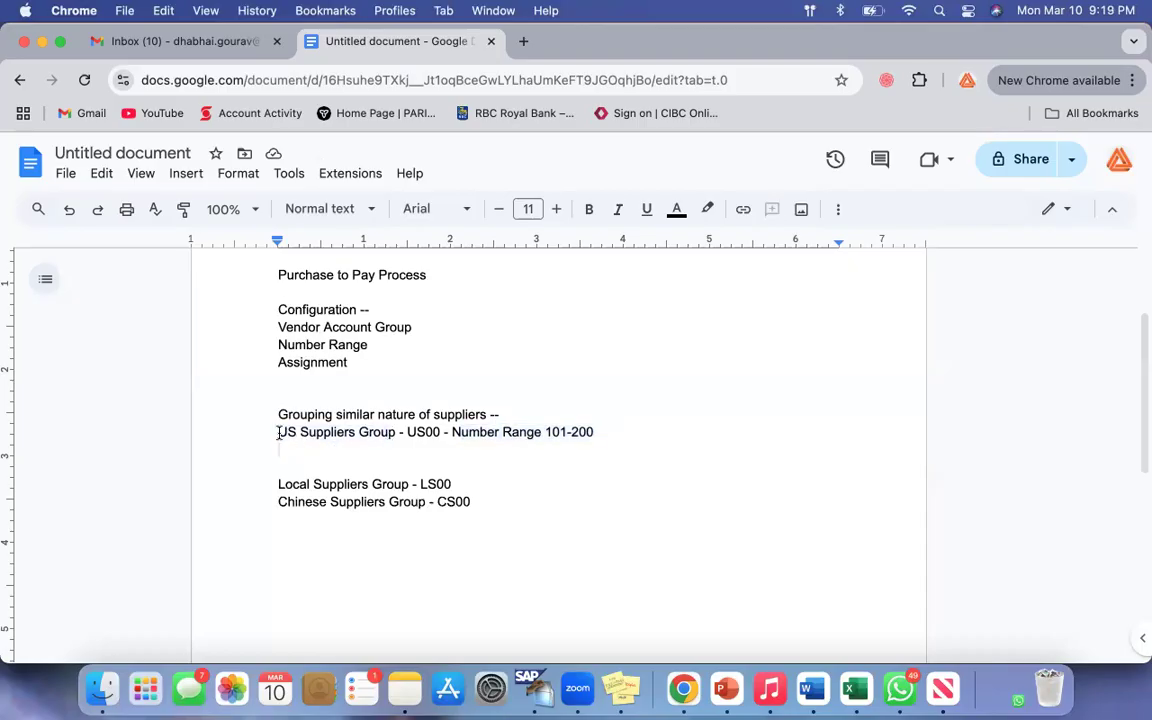
{"action": "left_click_drag", "start_coordinate": [279, 432], "coordinate": [395, 432]}
{"action": "left_click", "coordinate": [317, 450]}
{"action": "type", "text": "Walmart -"}
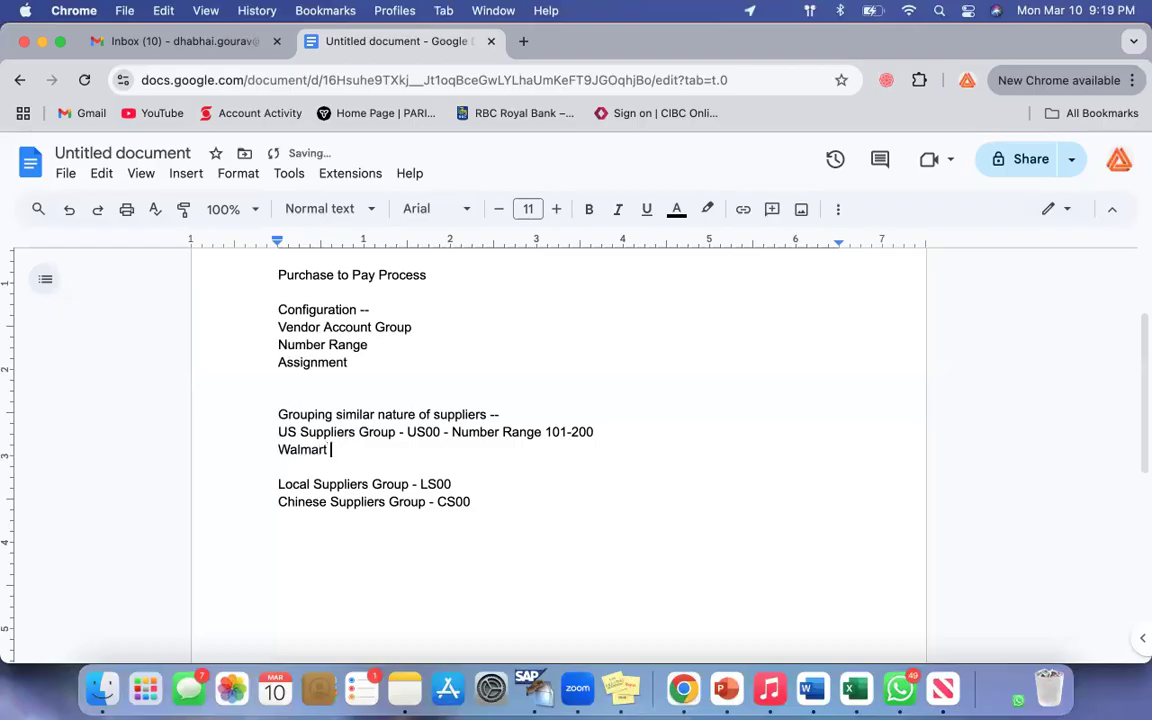
{"action": "left_click_drag", "start_coordinate": [279, 450], "coordinate": [352, 450]}
{"action": "left_click", "coordinate": [352, 450]}
{"action": "key", "text": "BackSpace"}
{"action": "key", "text": "BackSpace"}
Step: Put the vendor number 101 in front of "Walmart" and start a new line below it
{"action": "left_click", "coordinate": [277, 450]}
{"action": "type", "text": "101"}
{"action": "key", "text": "super+Right"}
{"action": "key", "text": "Return"}
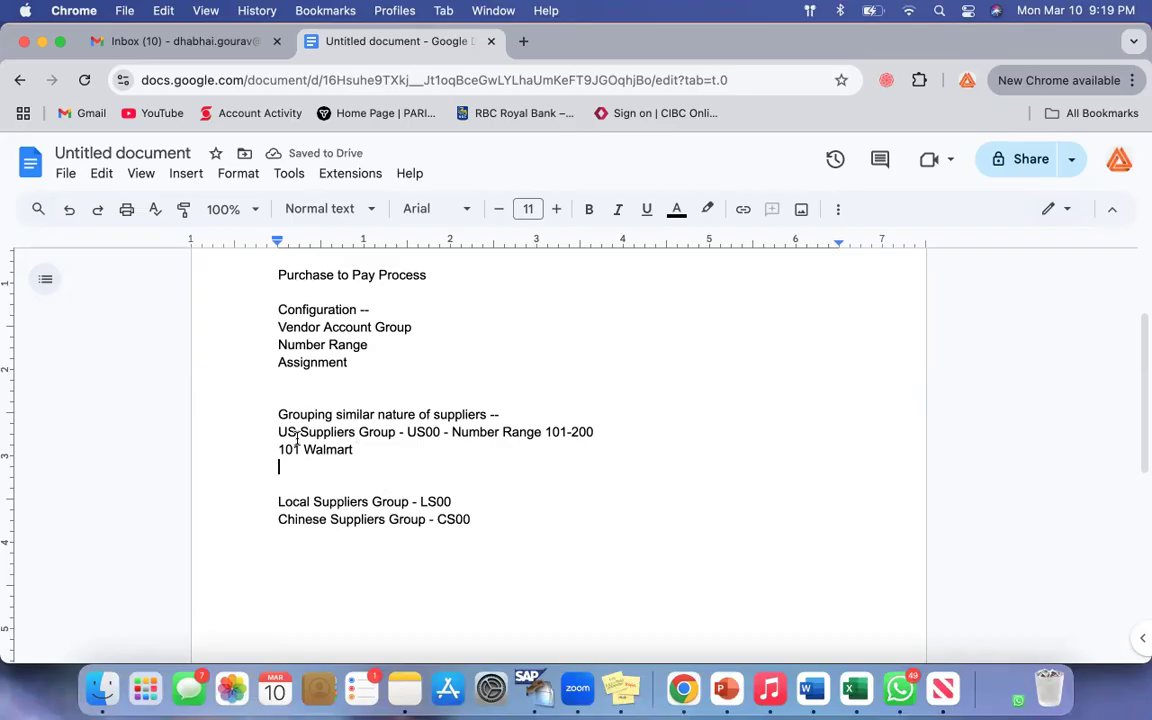
Step: Enter the vendor number 102 on the line below "101 Walmart"
{"action": "left_click_drag", "start_coordinate": [389, 431], "coordinate": [288, 432]}
{"action": "left_click", "coordinate": [313, 468]}
{"action": "type", "text": "102"}
{"action": "left_click_drag", "start_coordinate": [280, 431], "coordinate": [424, 432]}
{"action": "left_click", "coordinate": [470, 468]}
{"action": "left_click_drag", "start_coordinate": [297, 440], "coordinate": [395, 432]}
{"action": "left_click", "coordinate": [432, 473]}
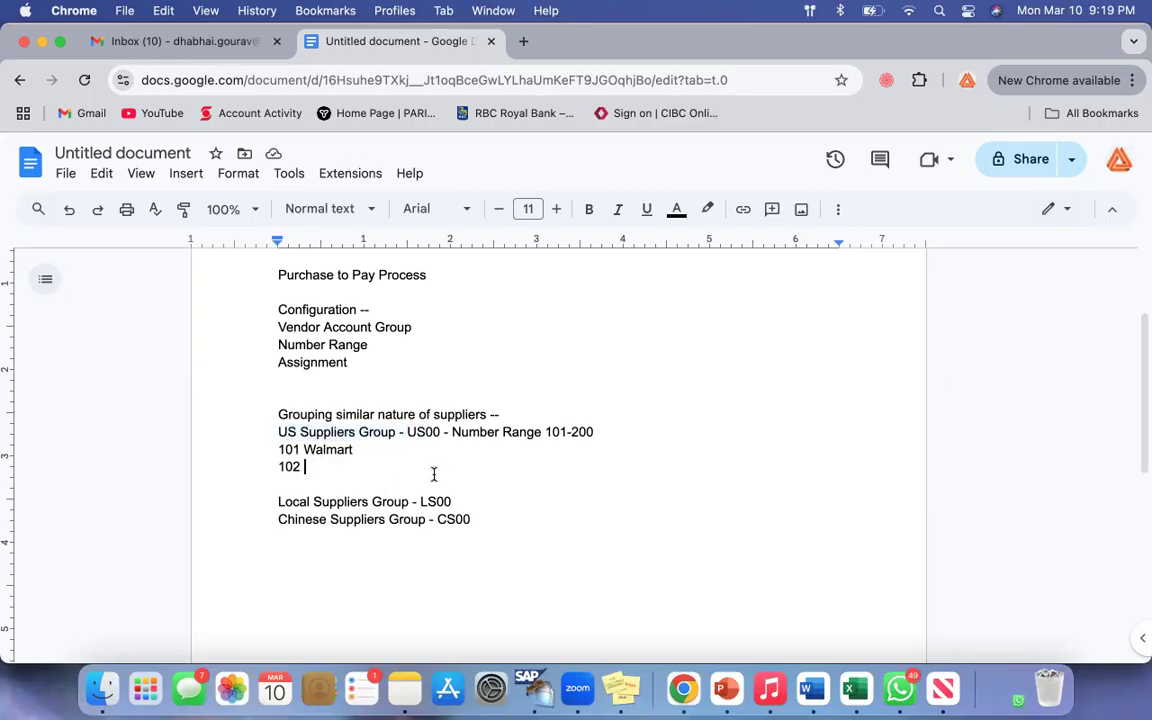
Step: Append "- Number Range 201-300" to the Local Suppliers Group line and insert a new line below it
{"action": "left_click_drag", "start_coordinate": [462, 432], "coordinate": [531, 445]}
{"action": "left_click", "coordinate": [450, 450]}
{"action": "scroll", "coordinate": [450, 450], "scroll_direction": "down", "scroll_amount": 2}
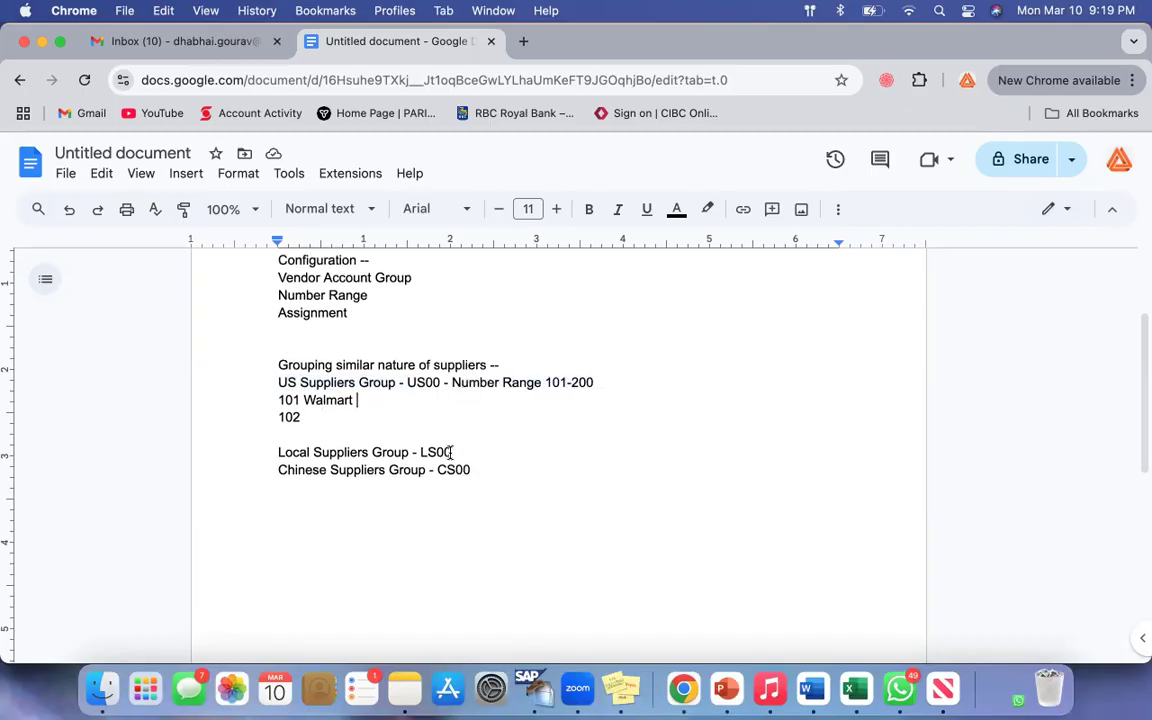
{"action": "left_click", "coordinate": [483, 404]}
{"action": "type", "text": "- "}
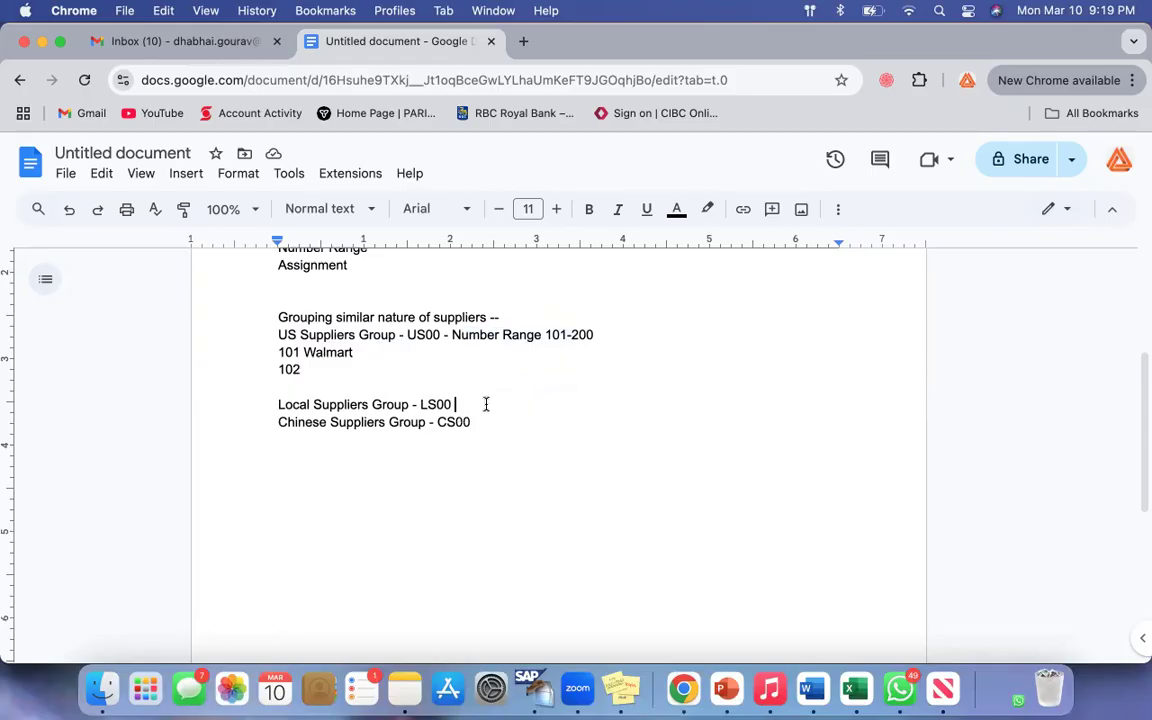
{"action": "type", "text": "Number Range 201-300"}
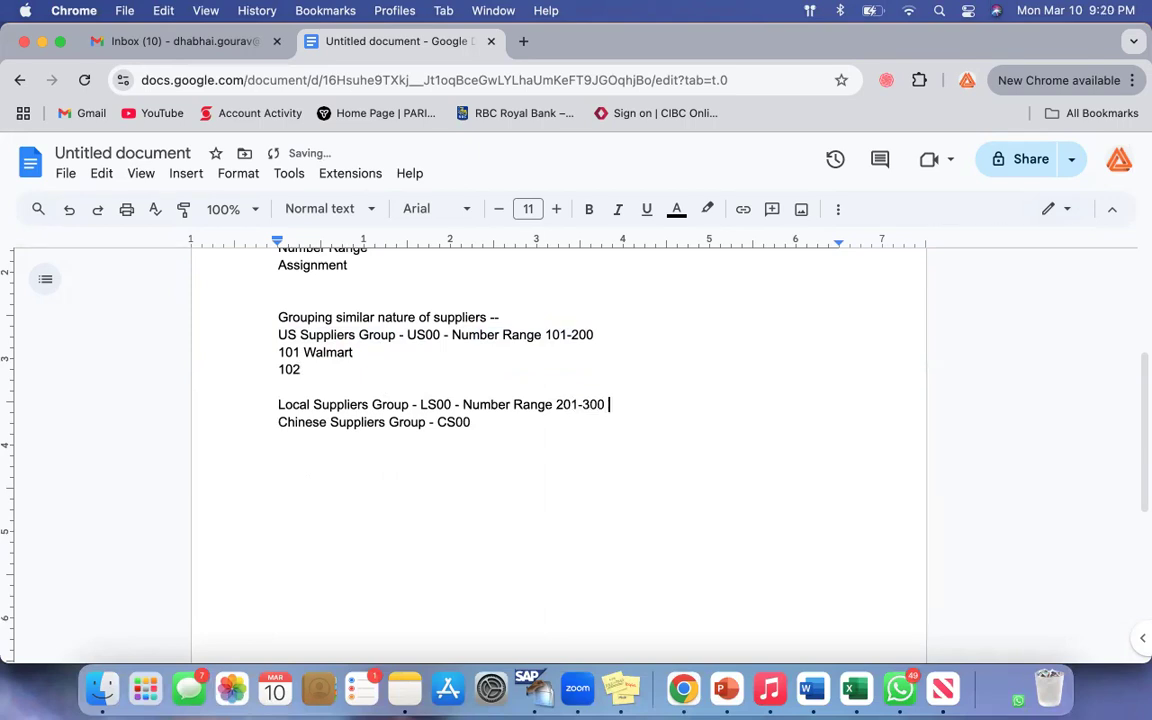
{"action": "key", "text": "Return"}
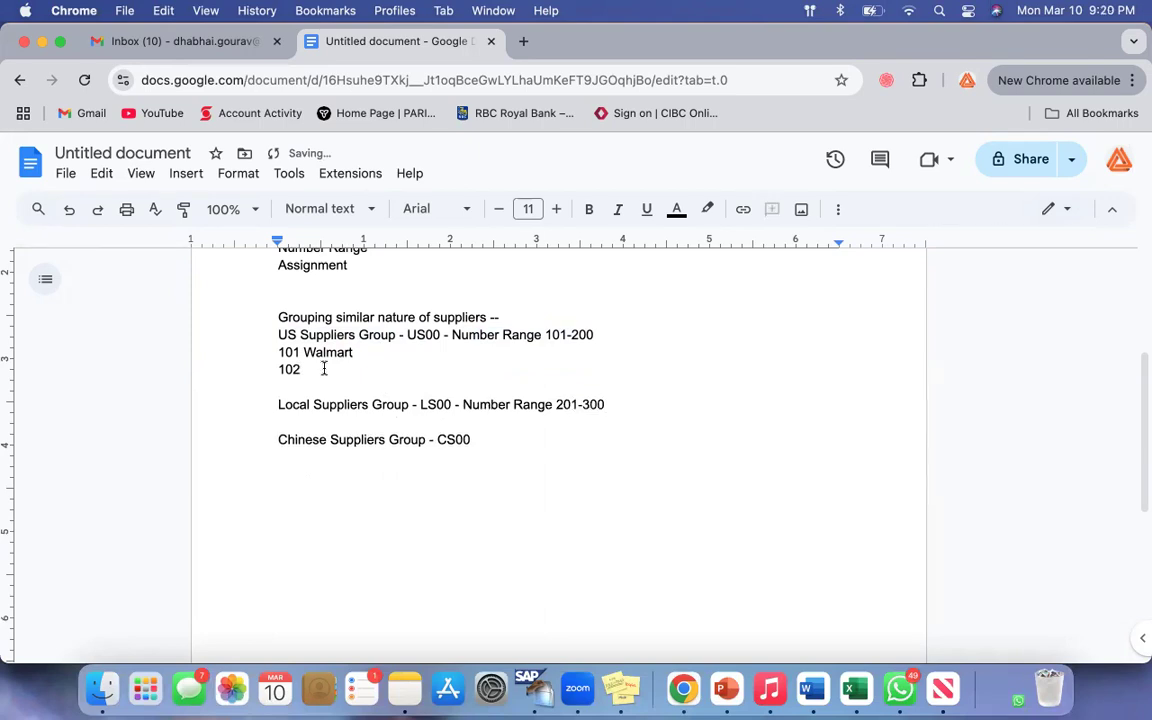
Step: Write "CGI" below the Local Suppliers Group line, followed by a blank line
{"action": "left_click_drag", "start_coordinate": [284, 404], "coordinate": [369, 426]}
{"action": "left_click", "coordinate": [369, 426]}
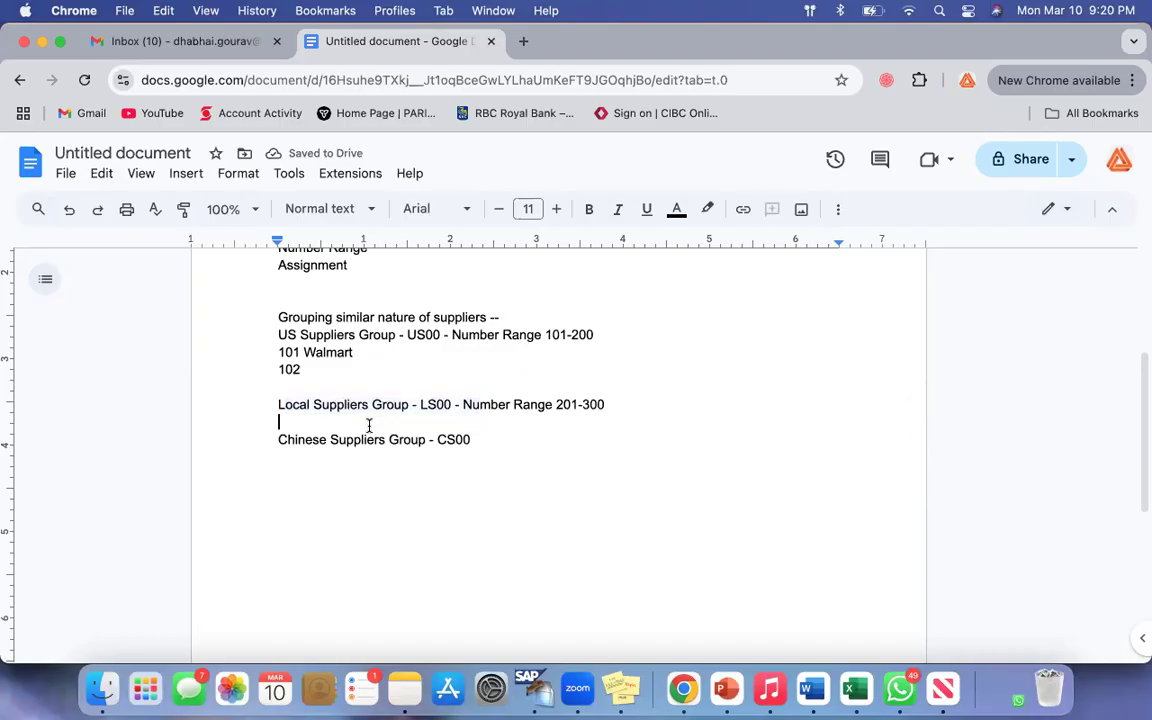
{"action": "type", "text": "CGI"}
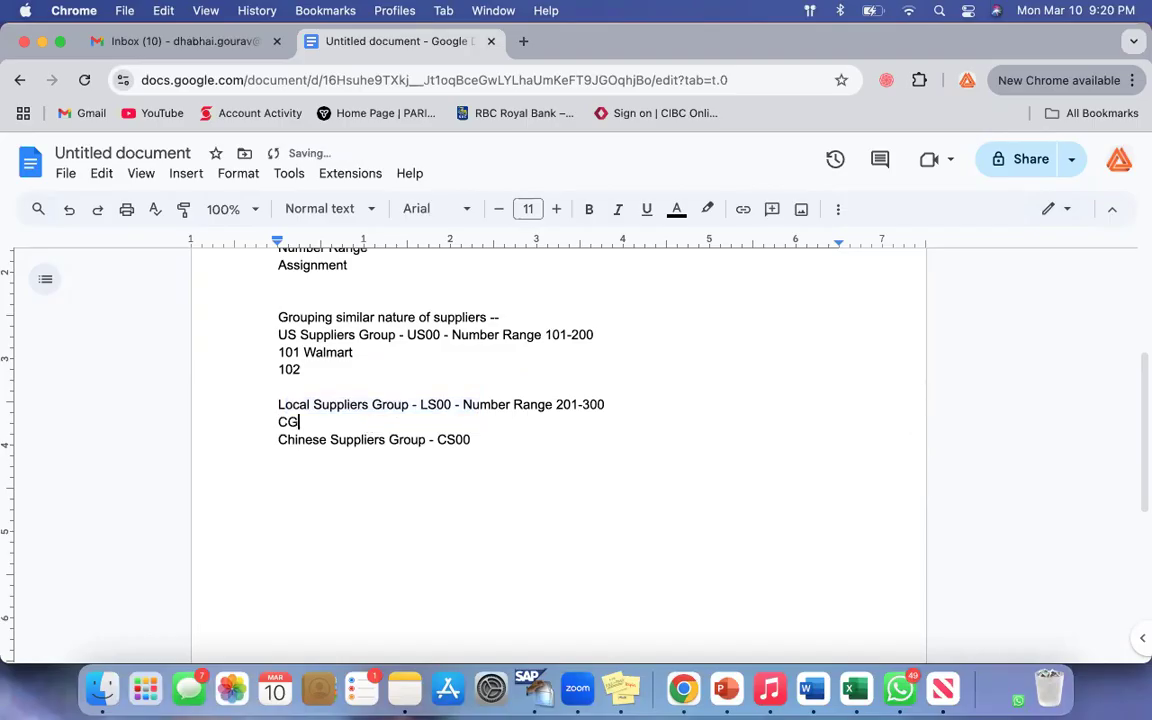
{"action": "key", "text": "Return"}
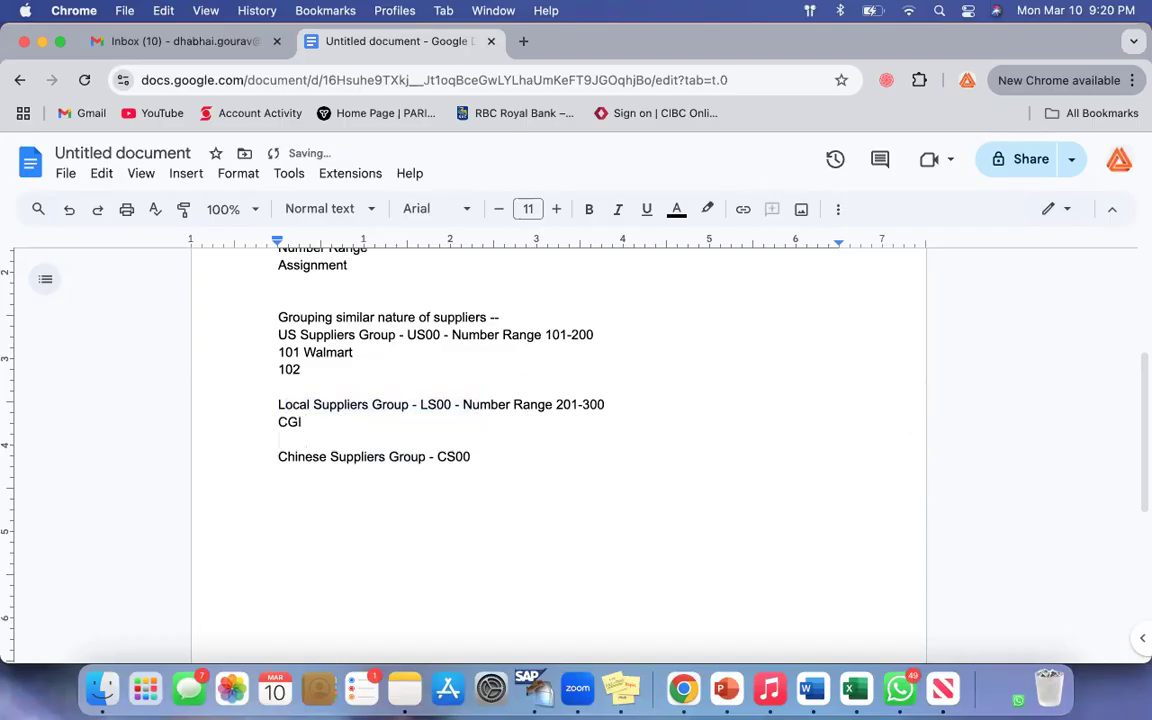
Step: Put a vendor number in front of "CGI" so the line reads "203 CGI"
{"action": "key", "text": "Up"}
{"action": "double_click", "coordinate": [302, 424]}
{"action": "left_click", "coordinate": [345, 419]}
{"action": "left_click", "coordinate": [277, 421]}
{"action": "type", "text": "103"}
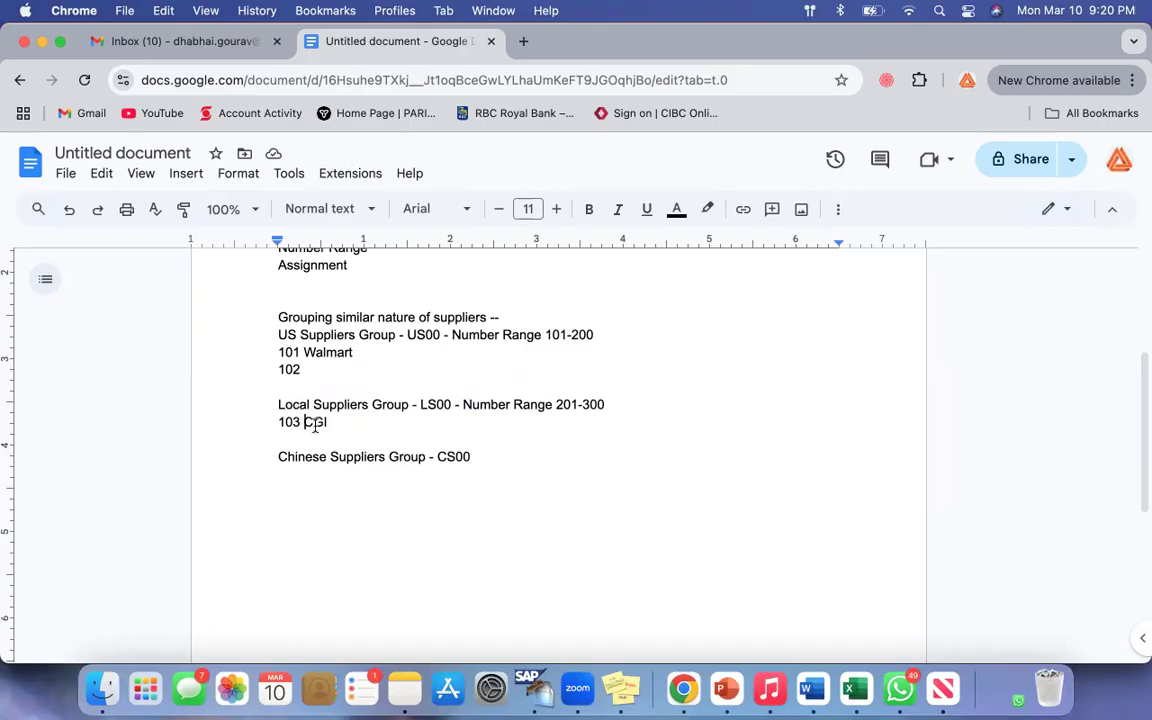
{"action": "left_click", "coordinate": [284, 424]}
{"action": "key", "text": "BackSpace"}
{"action": "type", "text": "2"}
Step: Examine the US Suppliers Group line, its number range and the vendor entries listed below it
{"action": "left_click", "coordinate": [381, 443]}
{"action": "left_click_drag", "start_coordinate": [463, 338], "coordinate": [586, 339]}
{"action": "left_click", "coordinate": [279, 335]}
{"action": "left_click", "coordinate": [375, 352], "text": "shift"}
{"action": "left_click", "coordinate": [376, 355]}
{"action": "left_click_drag", "start_coordinate": [452, 335], "coordinate": [592, 335]}
{"action": "left_click", "coordinate": [550, 370]}
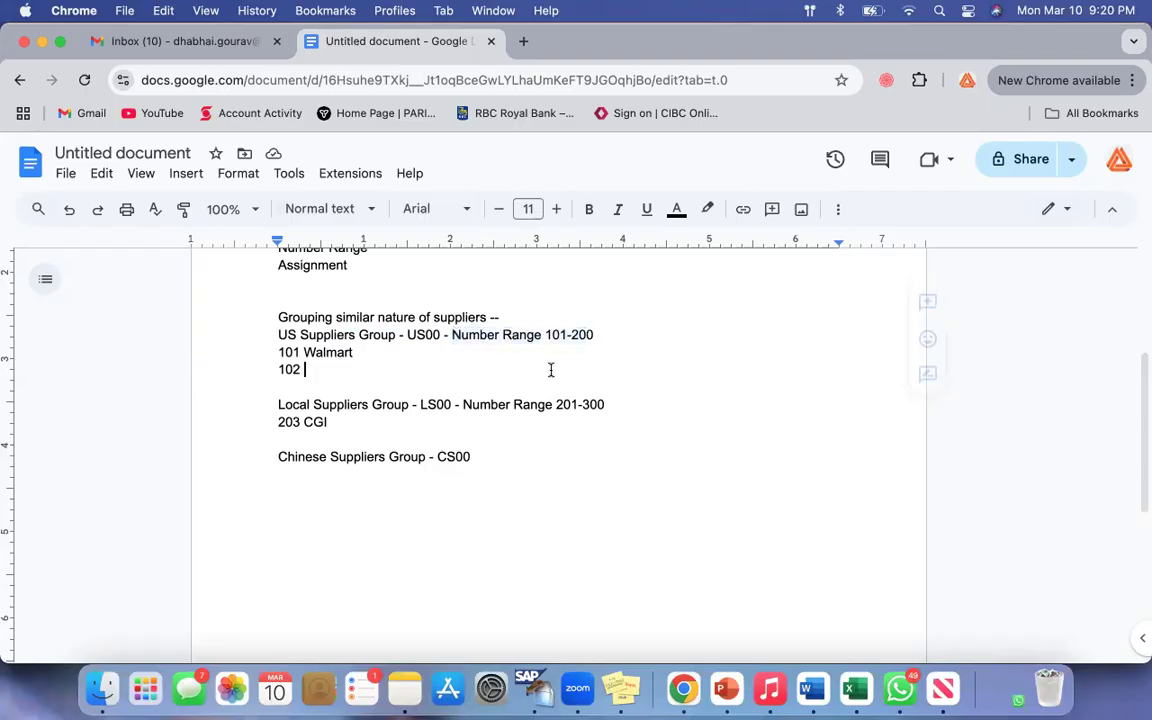
{"action": "left_click_drag", "start_coordinate": [288, 335], "coordinate": [384, 337]}
{"action": "left_click_drag", "start_coordinate": [280, 335], "coordinate": [396, 336]}
{"action": "left_click", "coordinate": [370, 367]}
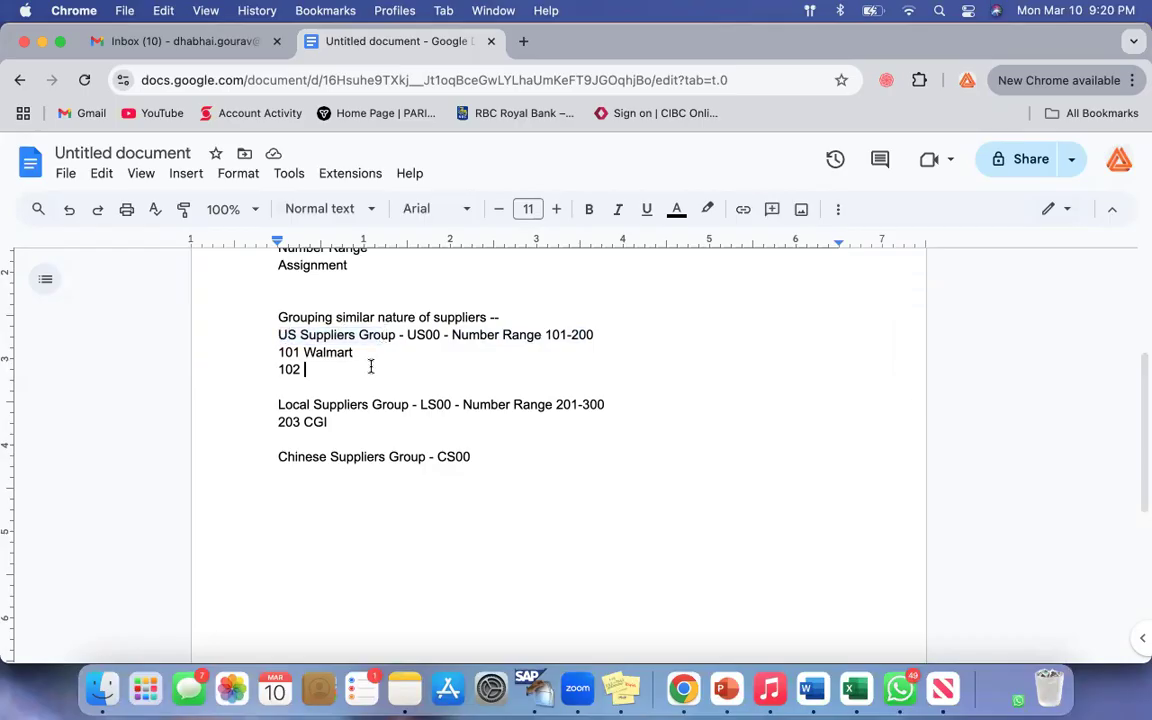
{"action": "left_click_drag", "start_coordinate": [545, 335], "coordinate": [599, 334]}
{"action": "left_click", "coordinate": [473, 370]}
Step: Compare the CGI vendor number with the number range on the Local Suppliers Group line
{"action": "left_click_drag", "start_coordinate": [293, 404], "coordinate": [628, 404]}
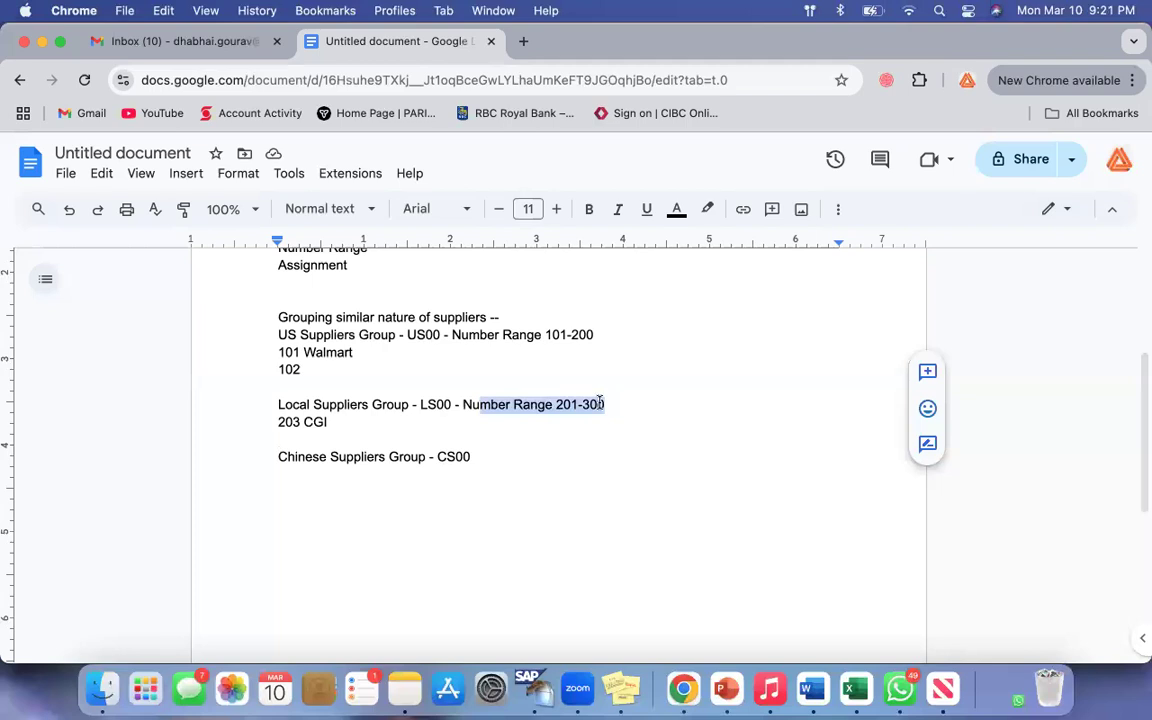
{"action": "triple_click", "coordinate": [269, 421]}
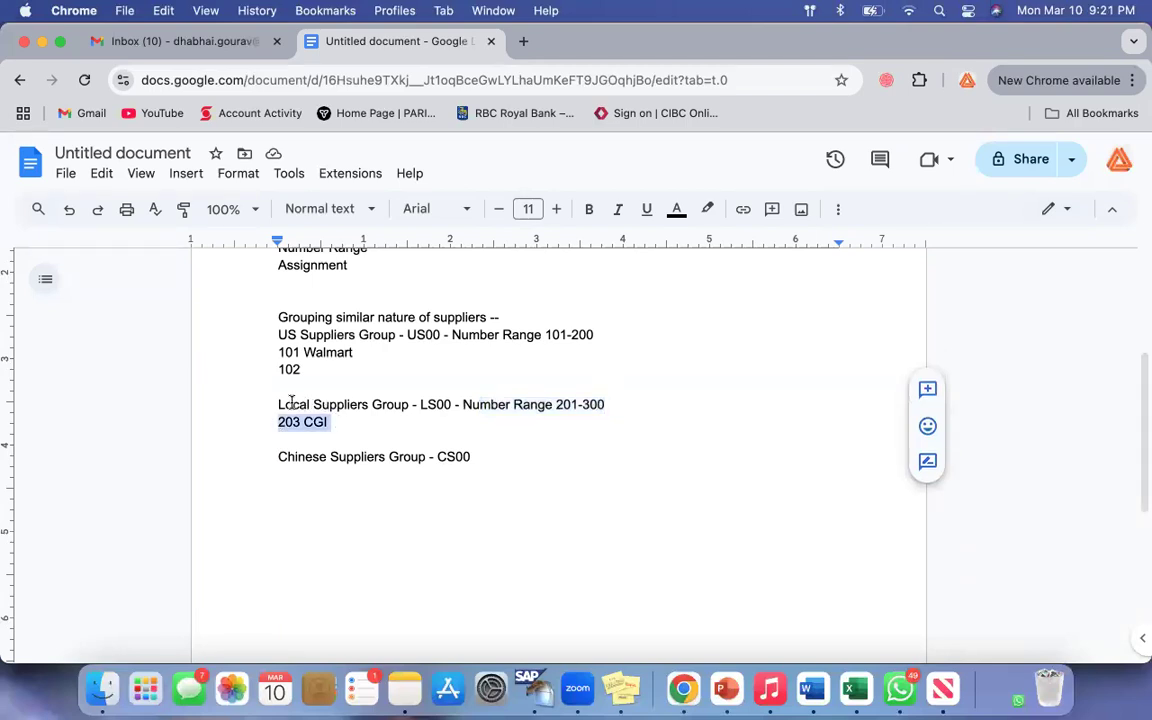
{"action": "left_click", "coordinate": [292, 404]}
{"action": "left_click", "coordinate": [392, 404], "text": "shift"}
{"action": "left_click", "coordinate": [391, 427]}
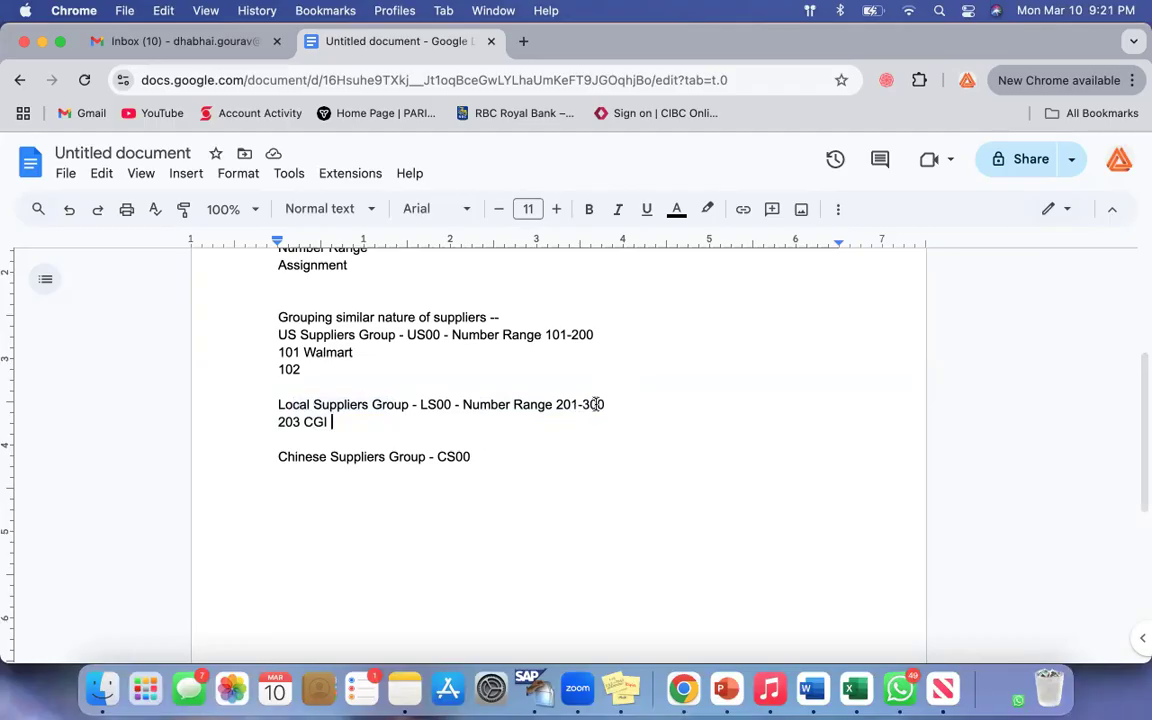
{"action": "left_click_drag", "start_coordinate": [600, 404], "coordinate": [512, 405]}
{"action": "left_click", "coordinate": [504, 427]}
{"action": "left_click_drag", "start_coordinate": [604, 404], "coordinate": [514, 405]}
{"action": "left_click", "coordinate": [479, 432]}
{"action": "left_click_drag", "start_coordinate": [603, 404], "coordinate": [514, 405]}
{"action": "left_click", "coordinate": [475, 427]}
Step: Change the vendor number in front of "CGI" to 201
{"action": "left_click_drag", "start_coordinate": [607, 404], "coordinate": [558, 404]}
{"action": "left_click", "coordinate": [300, 421]}
{"action": "key", "text": "BackSpace"}
{"action": "type", "text": "1"}
{"action": "left_click", "coordinate": [369, 421]}
Step: Review the US and Local Suppliers Group lines with their number ranges and the Configuration list above
{"action": "left_click_drag", "start_coordinate": [279, 335], "coordinate": [571, 336]}
{"action": "left_click", "coordinate": [464, 399]}
{"action": "left_click", "coordinate": [288, 335]}
{"action": "left_click_drag", "start_coordinate": [301, 335], "coordinate": [594, 335]}
{"action": "left_click", "coordinate": [281, 404]}
{"action": "left_click", "coordinate": [583, 404], "text": "shift"}
{"action": "left_click", "coordinate": [538, 452]}
{"action": "scroll", "coordinate": [538, 452], "scroll_direction": "up", "scroll_amount": 3}
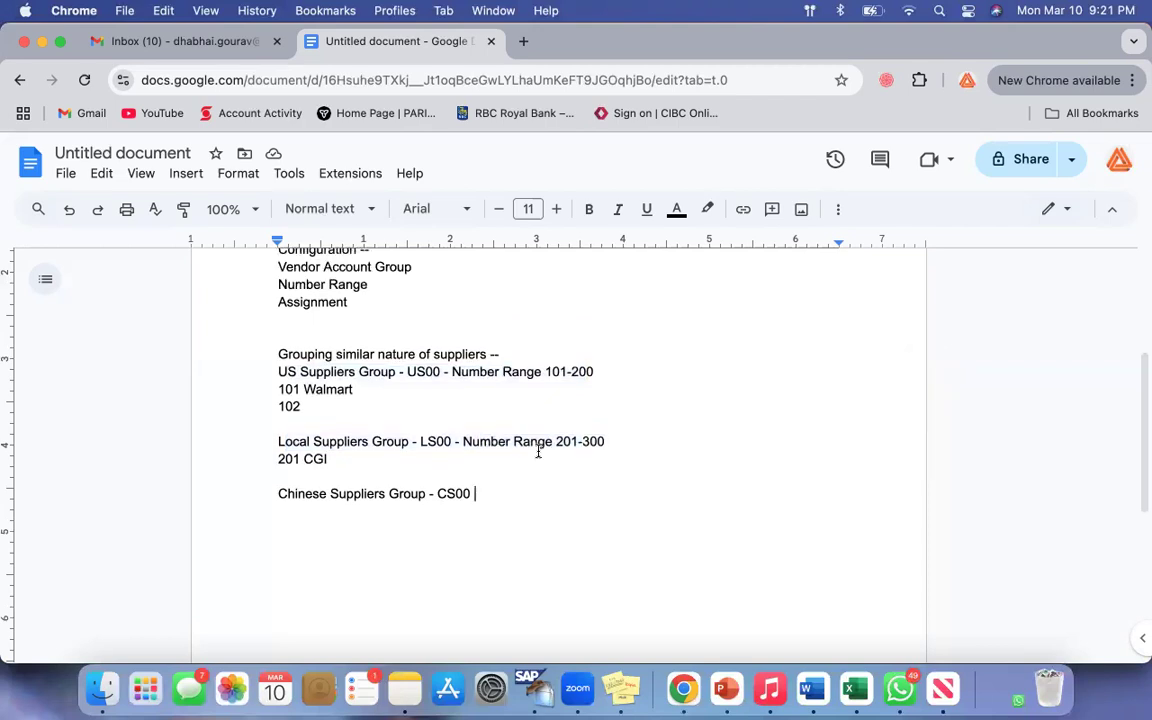
{"action": "left_click_drag", "start_coordinate": [282, 362], "coordinate": [376, 407]}
{"action": "left_click", "coordinate": [376, 407]}
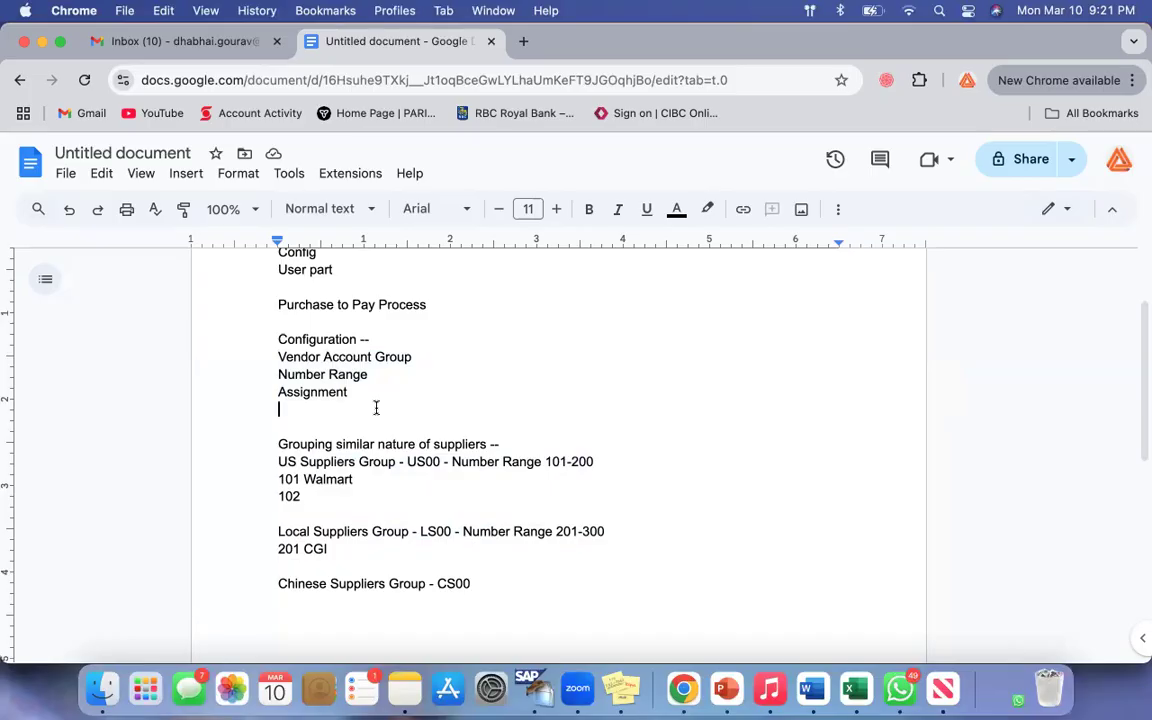
Step: Switch to SAP GUI and try to log on as usermm11 with the account password
{"action": "left_click", "coordinate": [532, 688]}
{"action": "key", "text": "Down"}
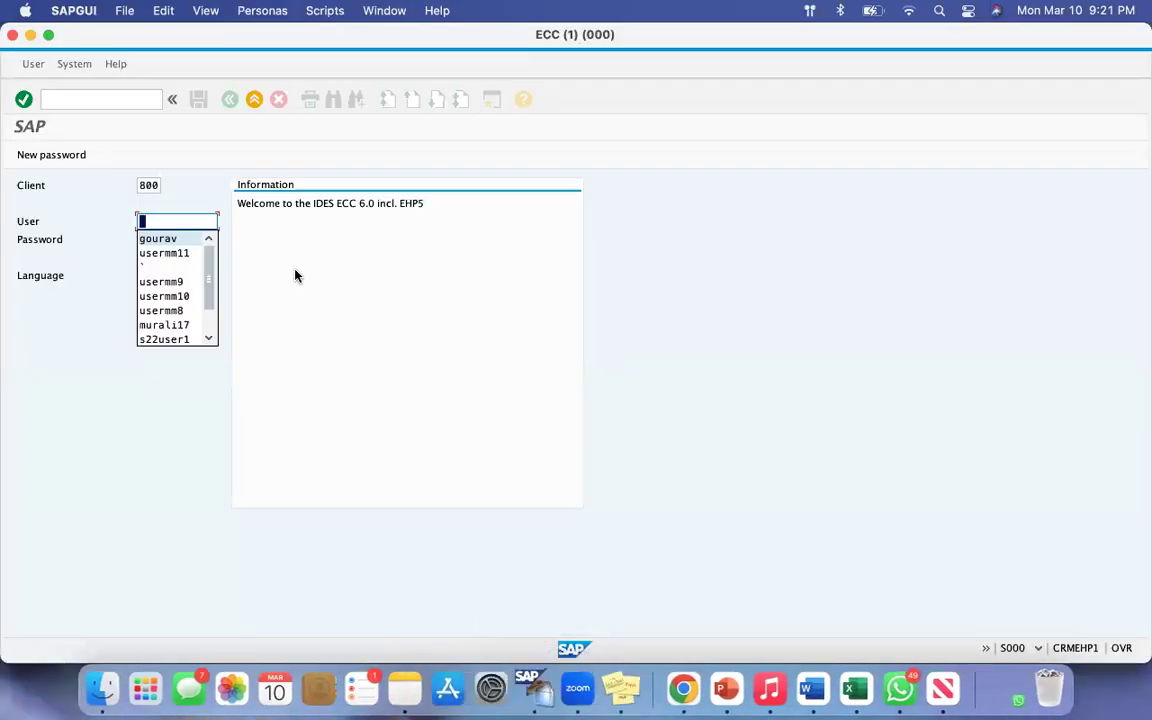
{"action": "key", "text": "Down"}
{"action": "key", "text": "Tab"}
{"action": "type", "text": "*******"}
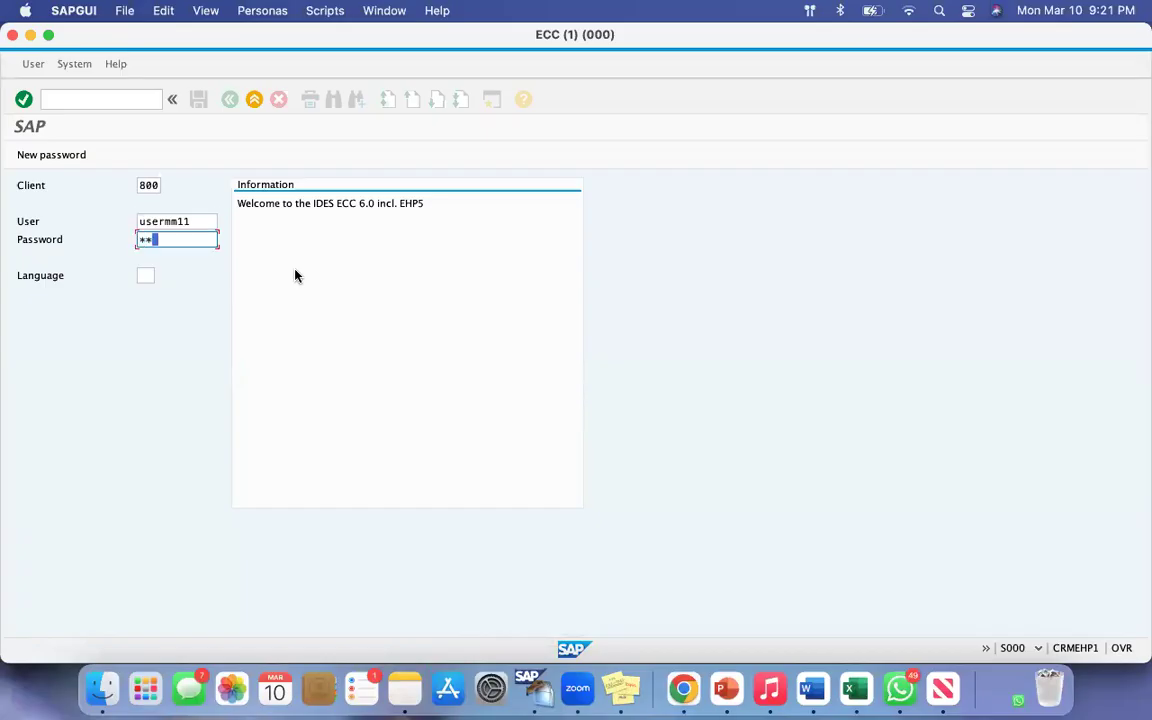
{"action": "key", "text": "Return"}
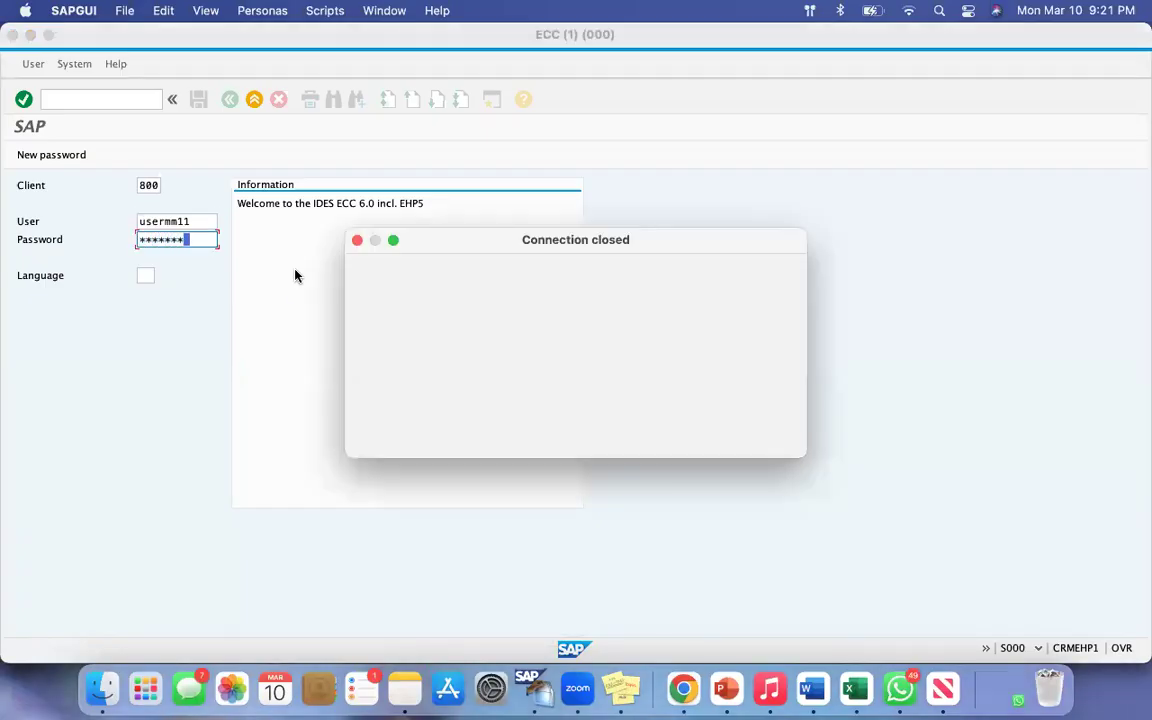
{"action": "key", "text": "Return"}
Step: Connect to the MVoiSAP system in SAP GUI and bring its logon window to full size
{"action": "left_click", "coordinate": [558, 147]}
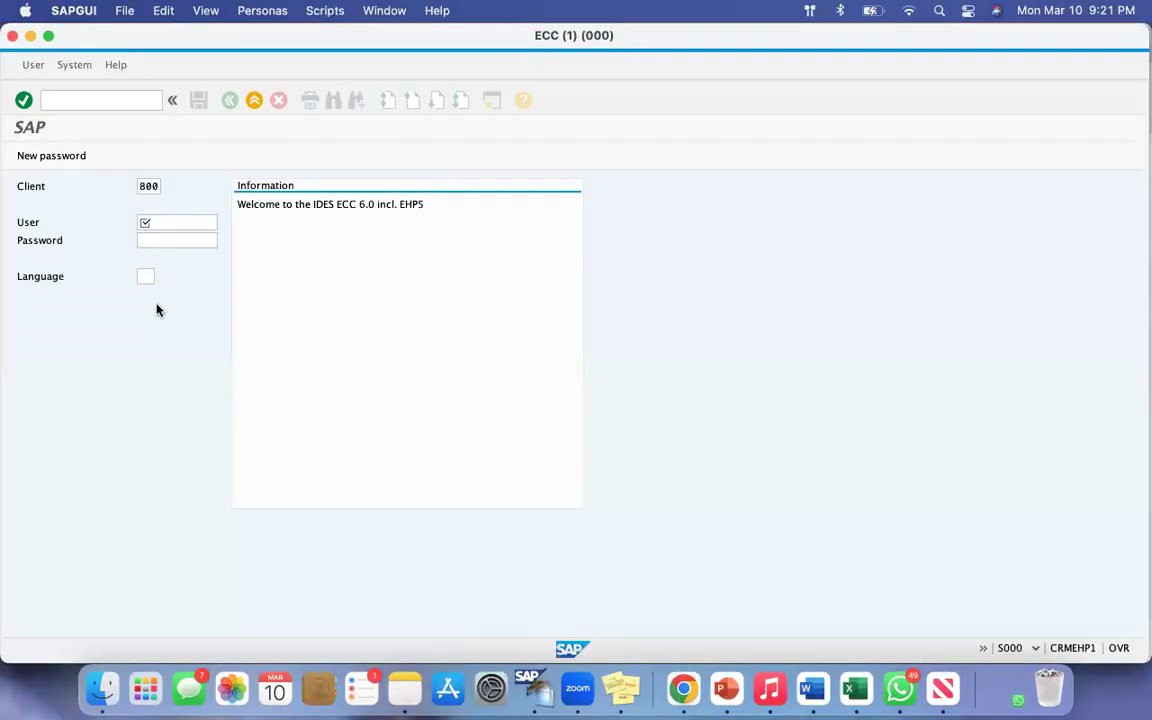
{"action": "left_click", "coordinate": [48, 36]}
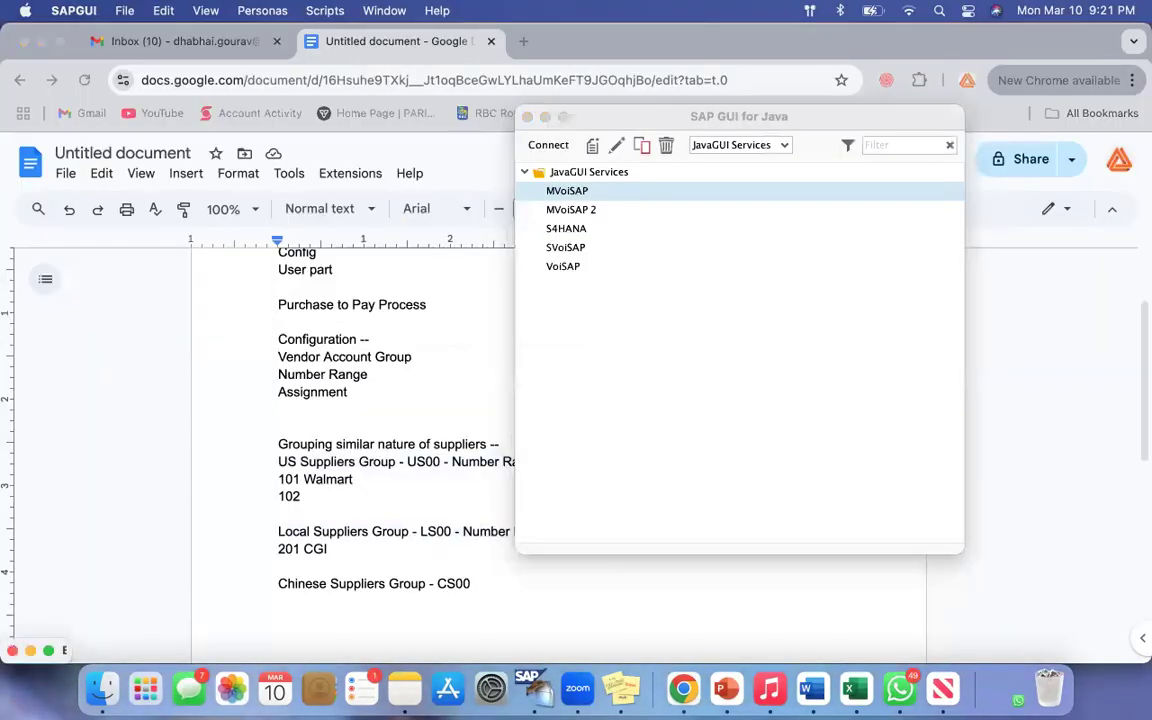
{"action": "left_click", "coordinate": [48, 651]}
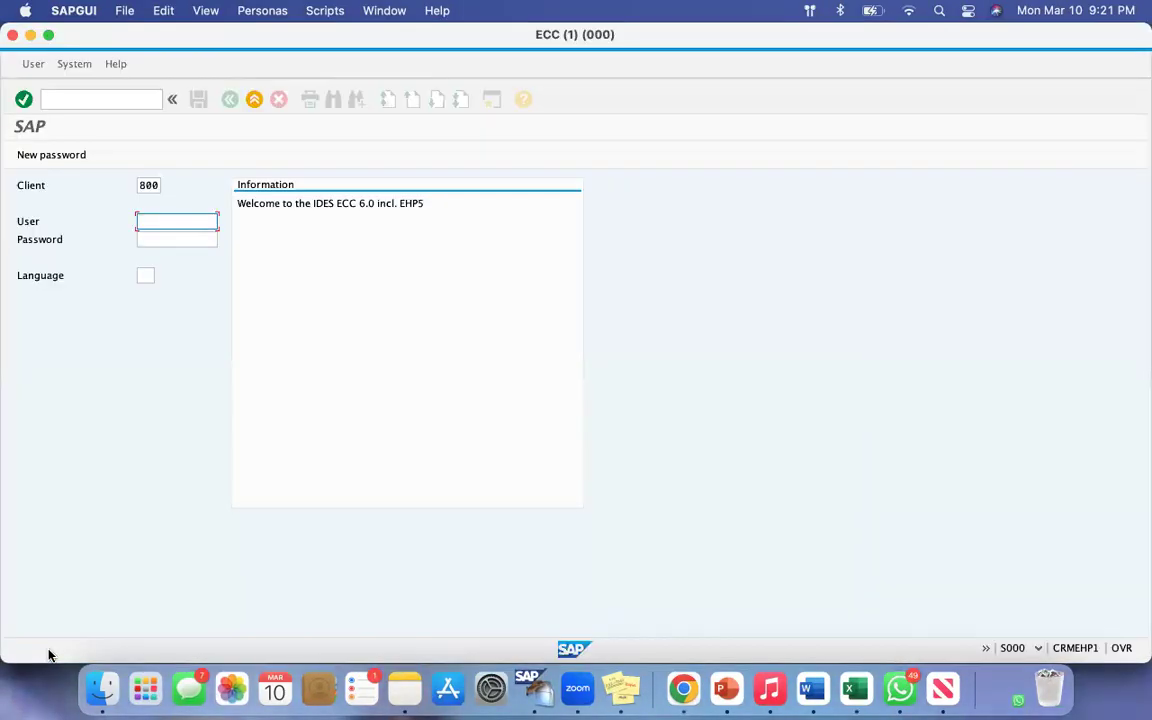
Step: Log on to client 800 as usermm8 with the account password
{"action": "key", "text": "Down"}
{"action": "key", "text": "Down"}
{"action": "key", "text": "Down"}
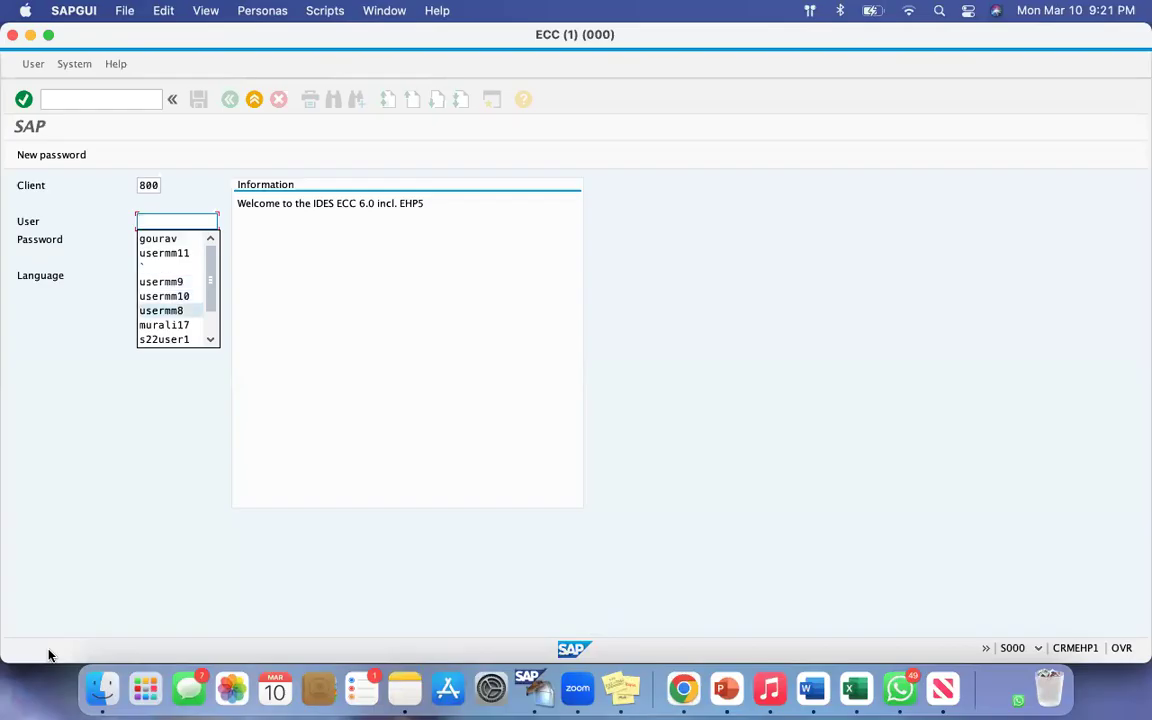
{"action": "key", "text": "Return"}
{"action": "type", "text": "*******"}
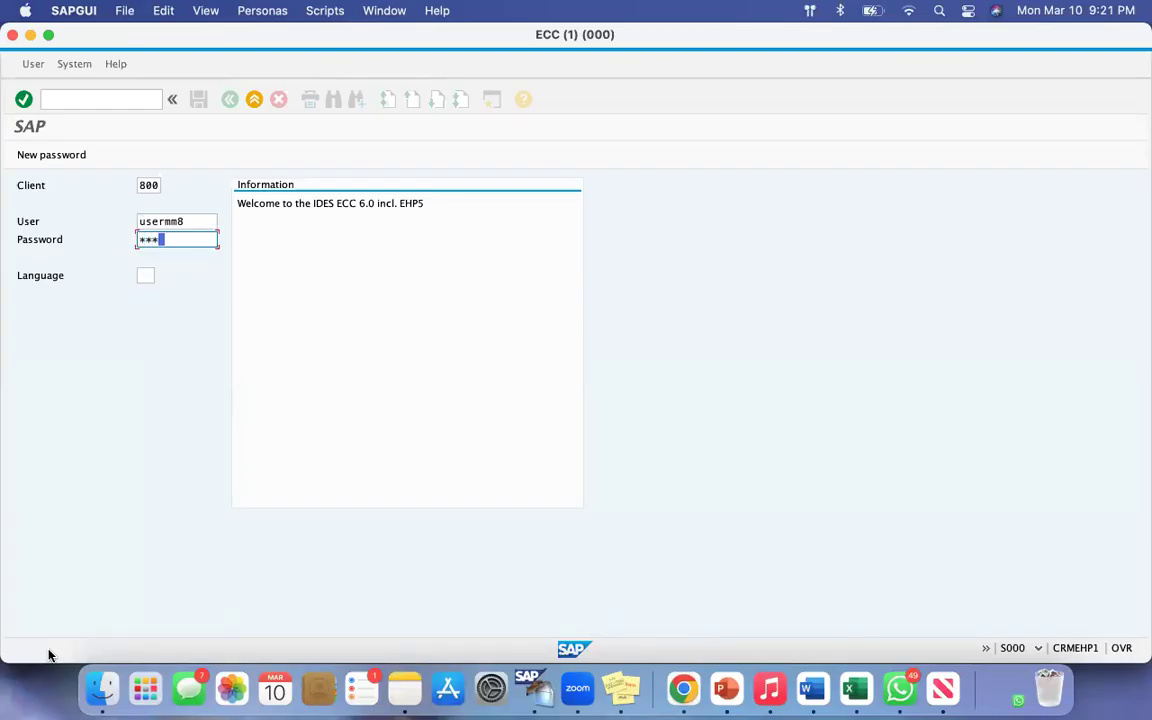
{"action": "key", "text": "Return"}
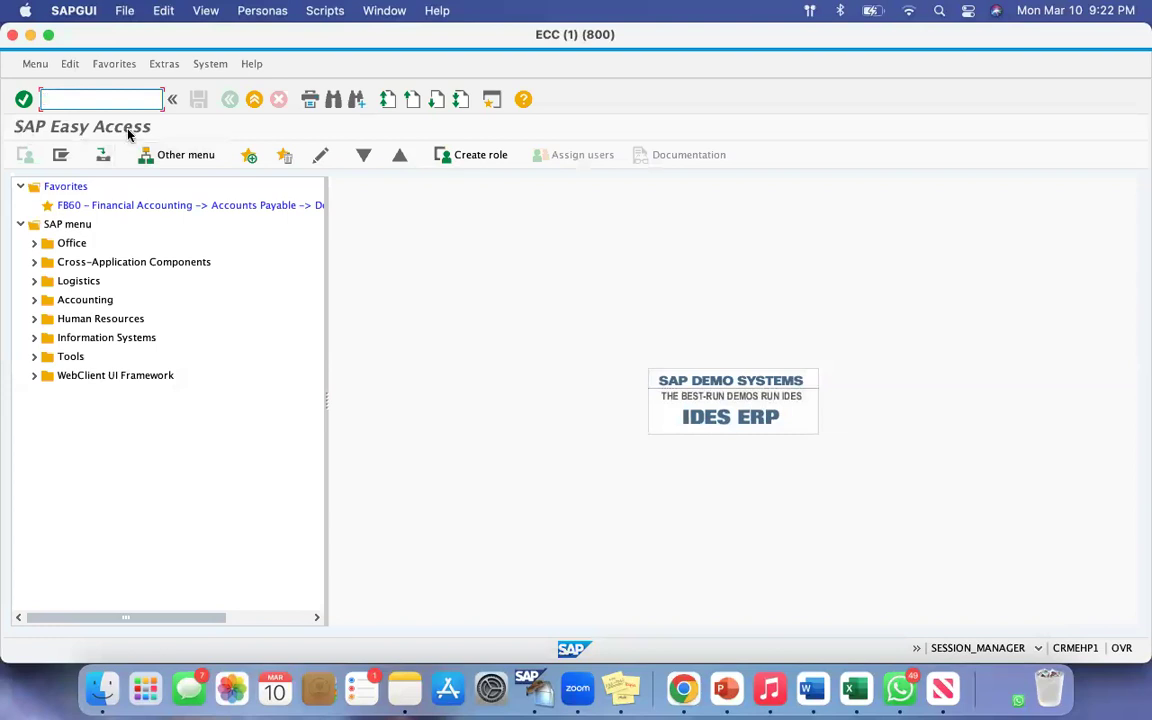
Step: Run transaction spro and display the SAP Customizing Implementation Guide
{"action": "type", "text": "spro"}
{"action": "key", "text": "Return"}
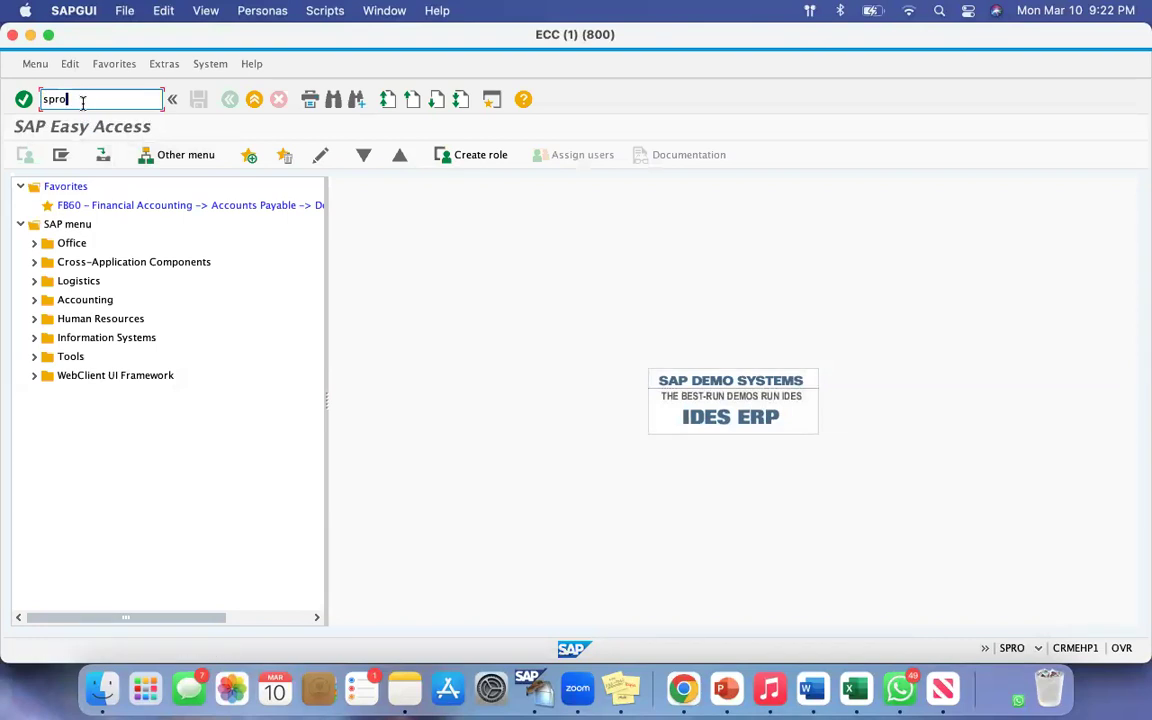
{"action": "left_click", "coordinate": [62, 155]}
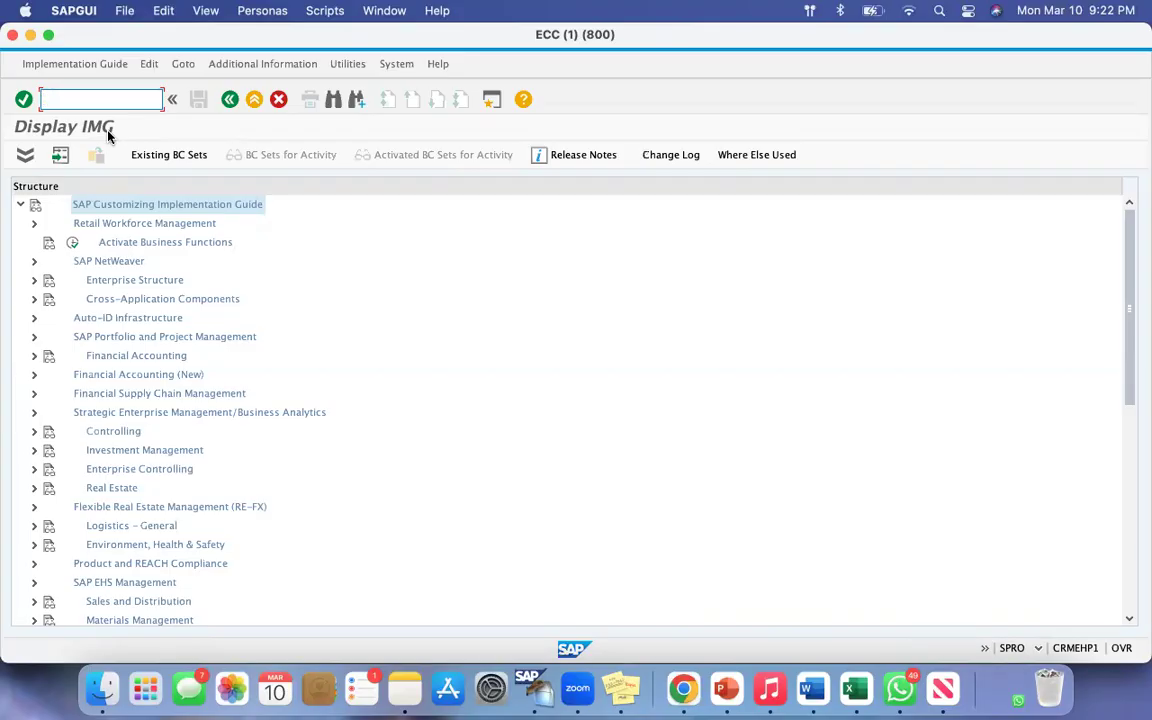
Step: Expand Financial Accounting (New), Accounts Receivable and Accounts Payable, Vendor Accounts and its Master Data node in the implementation guide
{"action": "left_click_drag", "start_coordinate": [22, 272], "coordinate": [214, 291]}
{"action": "left_click", "coordinate": [33, 374]}
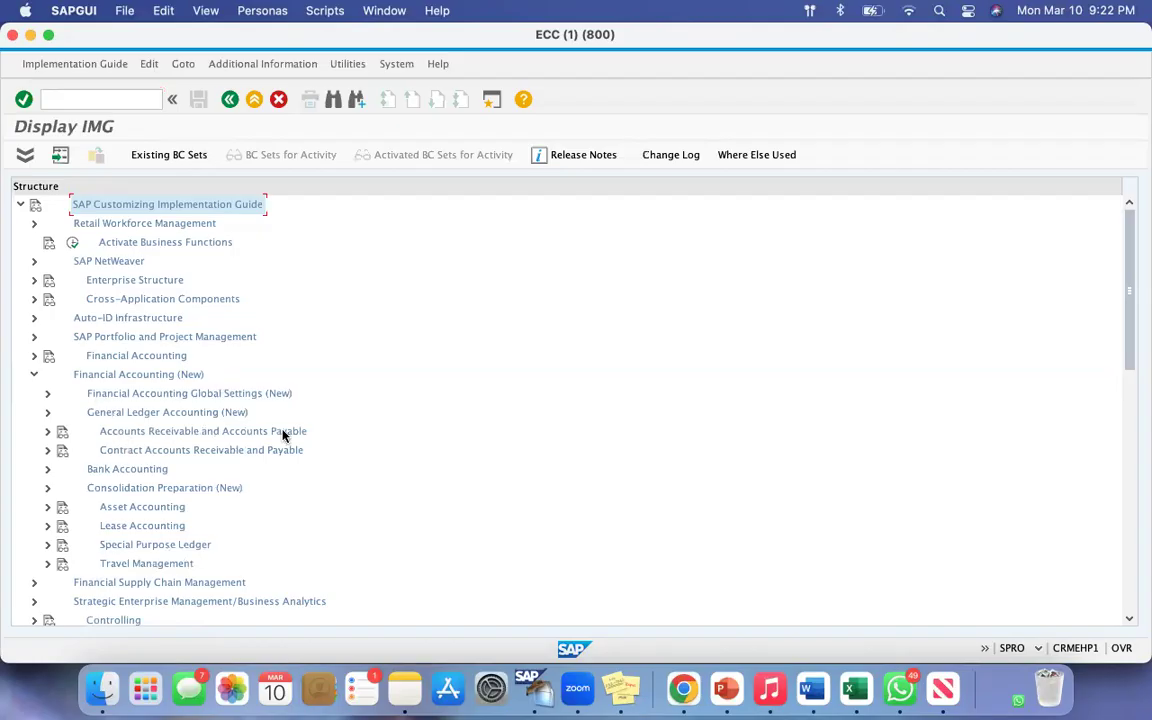
{"action": "left_click", "coordinate": [47, 431]}
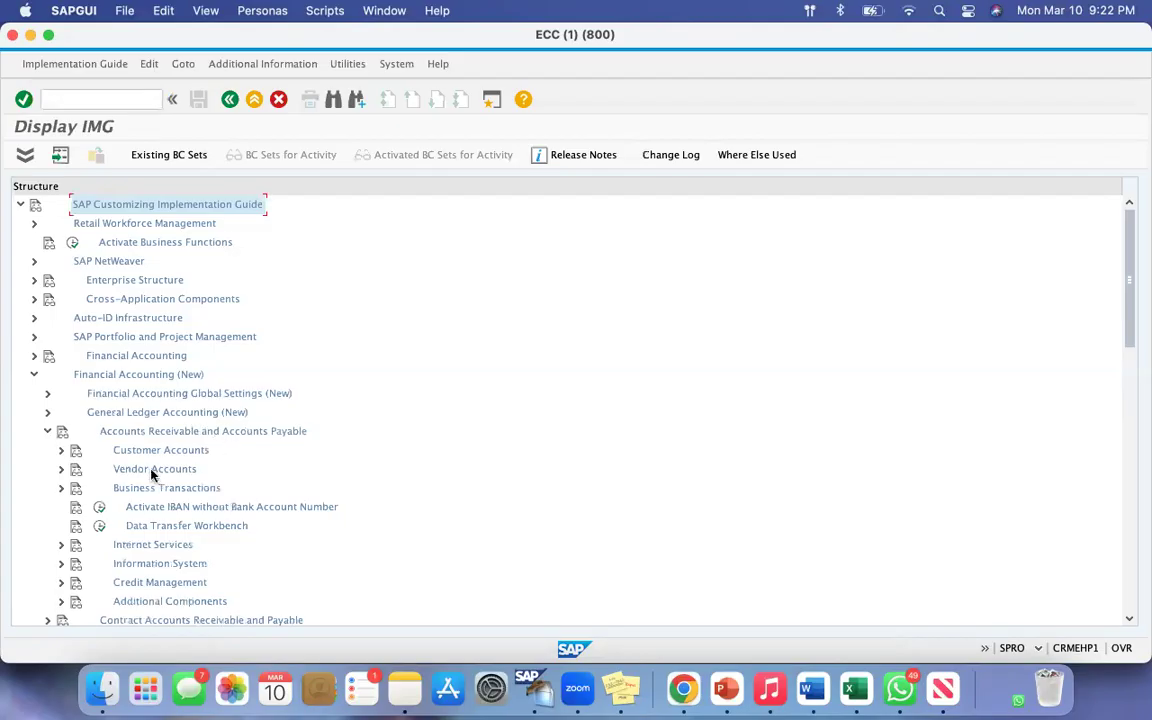
{"action": "left_click", "coordinate": [61, 469]}
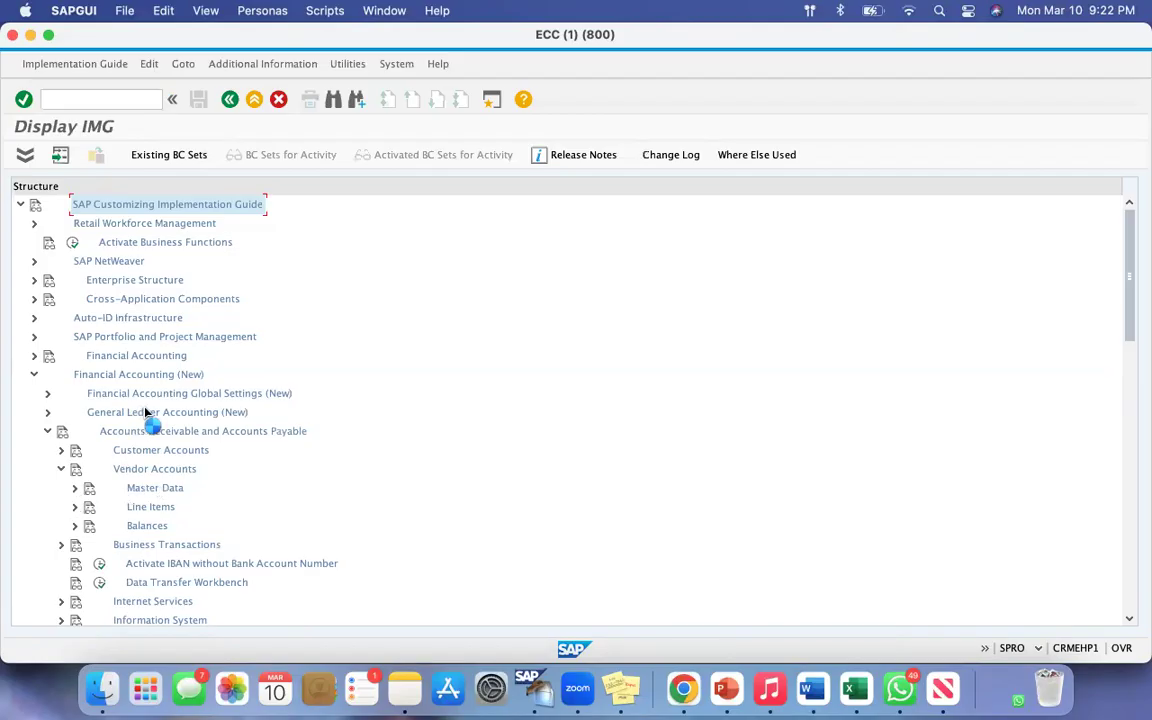
{"action": "scroll", "coordinate": [146, 413], "scroll_direction": "down", "scroll_amount": 5}
{"action": "scroll", "coordinate": [149, 411], "scroll_direction": "up", "scroll_amount": 1}
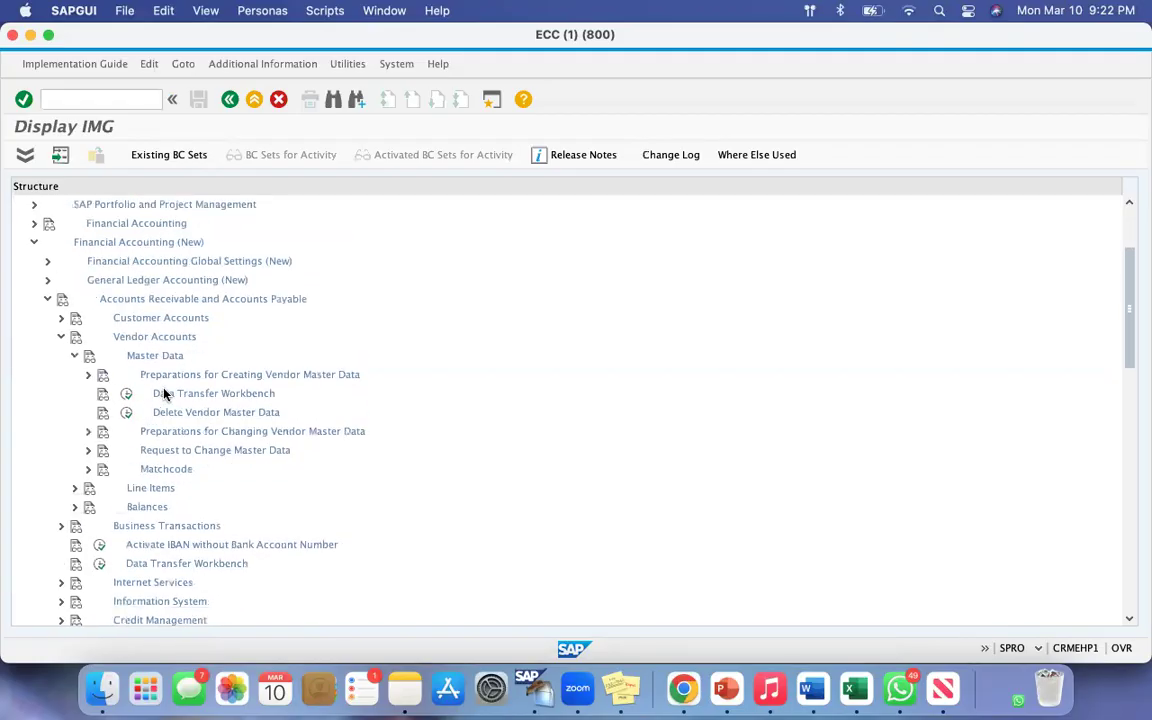
Step: Expand Preparations for Creating Vendor Master Data and mark out the activities for defining account groups and creating and assigning number ranges
{"action": "left_click", "coordinate": [88, 376]}
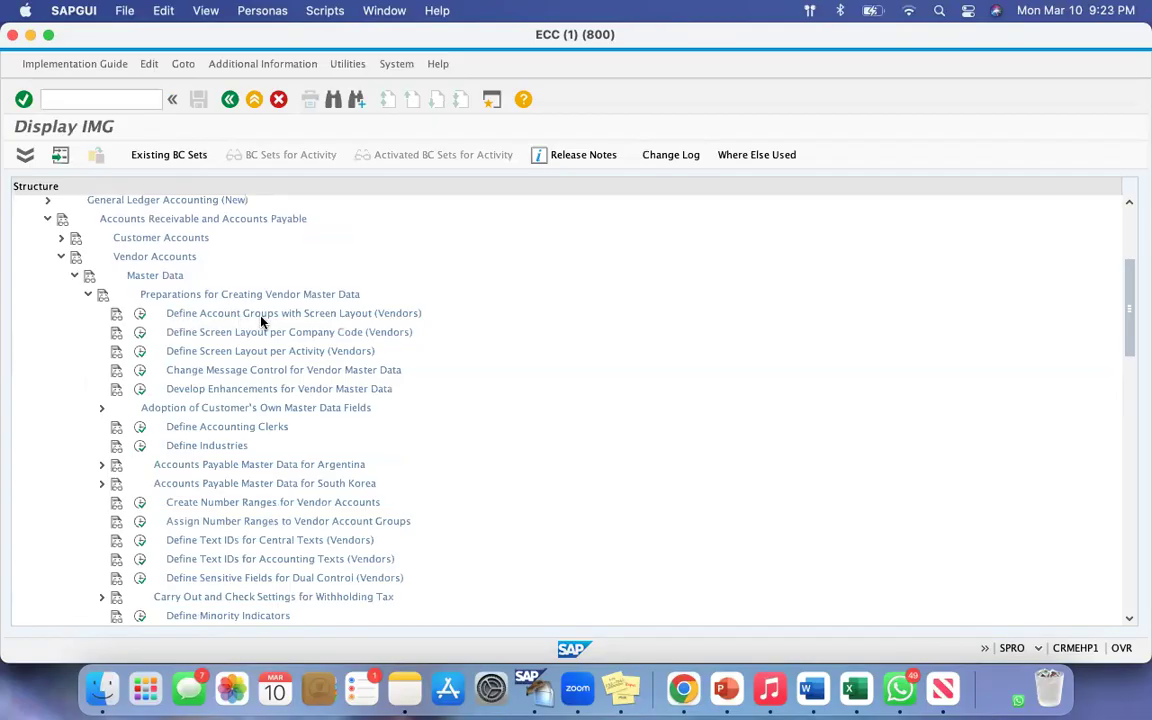
{"action": "key", "text": "super+shift+4"}
{"action": "left_click_drag", "start_coordinate": [132, 306], "coordinate": [408, 327]}
{"action": "key", "text": "super+shift+4"}
{"action": "left_click_drag", "start_coordinate": [134, 494], "coordinate": [399, 514]}
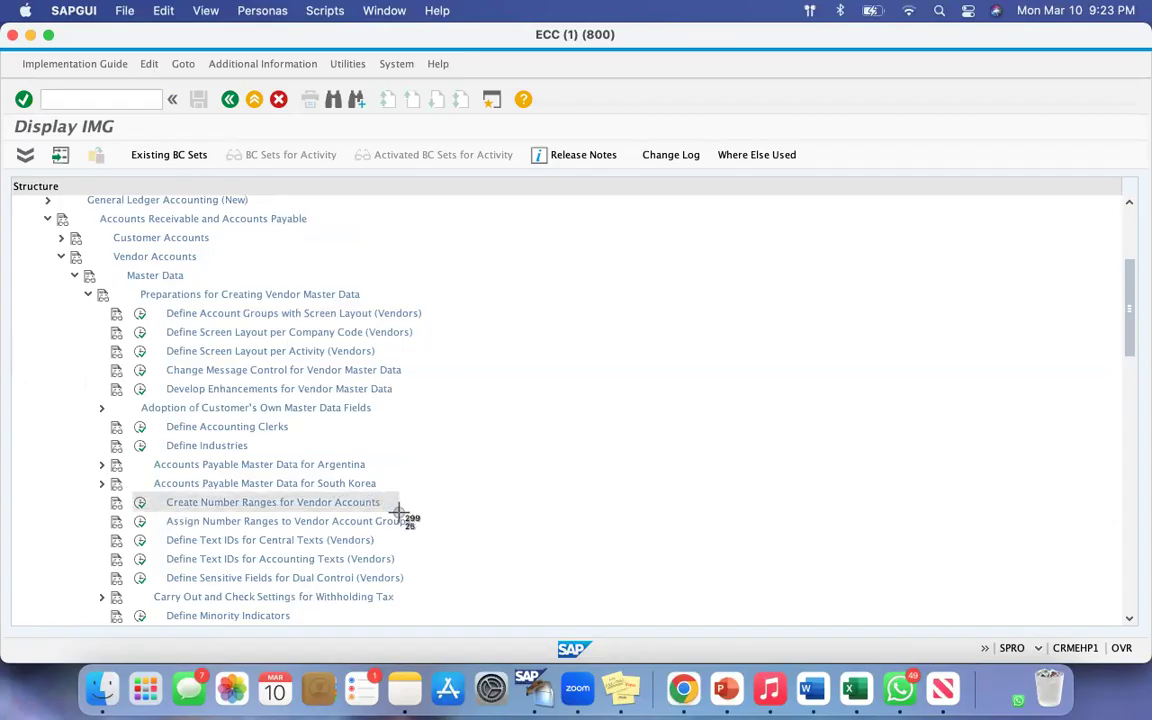
{"action": "left_click_drag", "start_coordinate": [399, 514], "coordinate": [425, 533]}
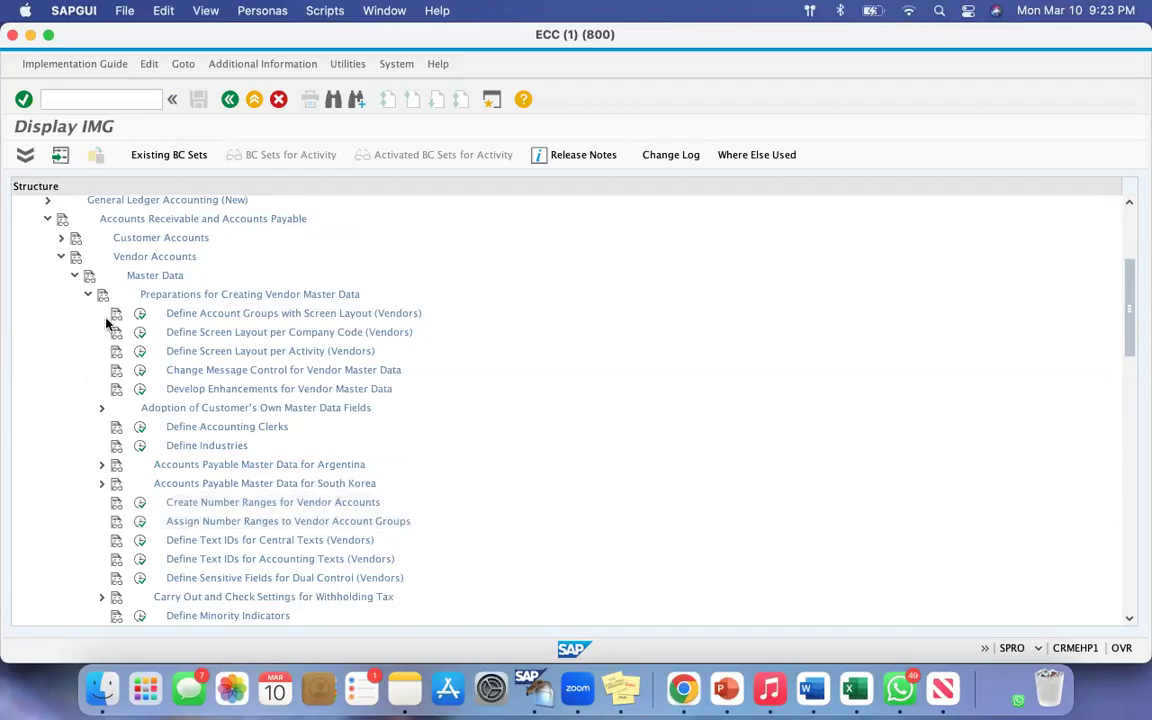
{"action": "left_click", "coordinate": [140, 314]}
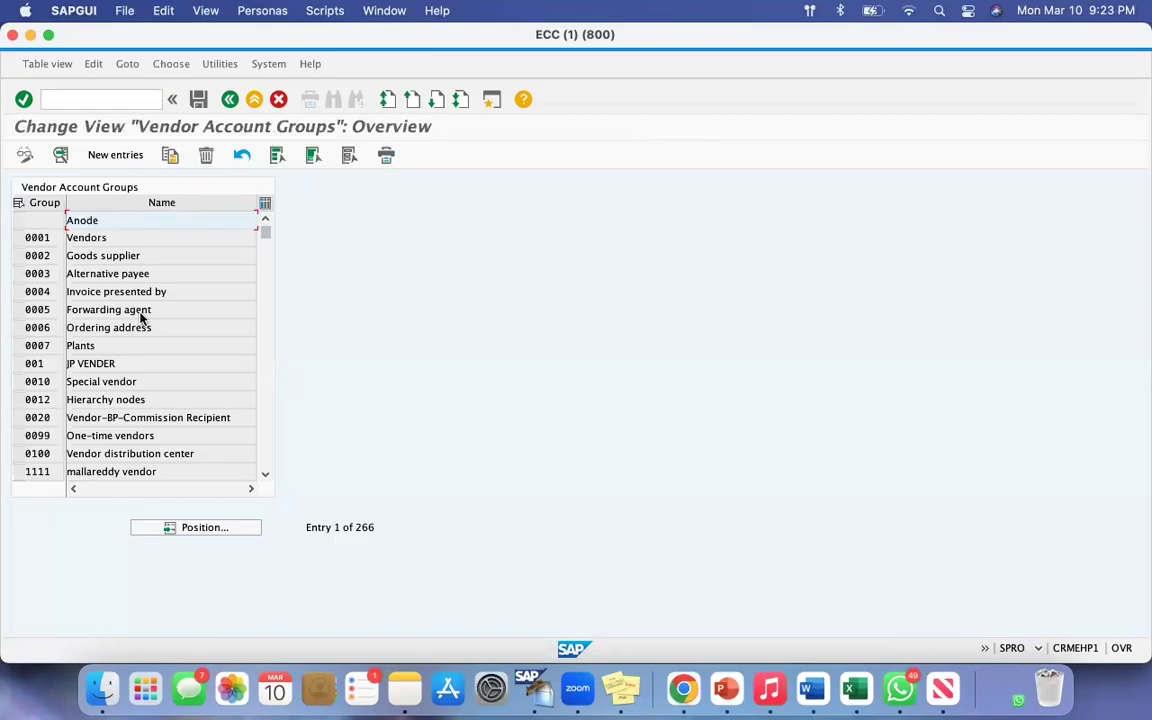
{"action": "left_click", "coordinate": [118, 156]}
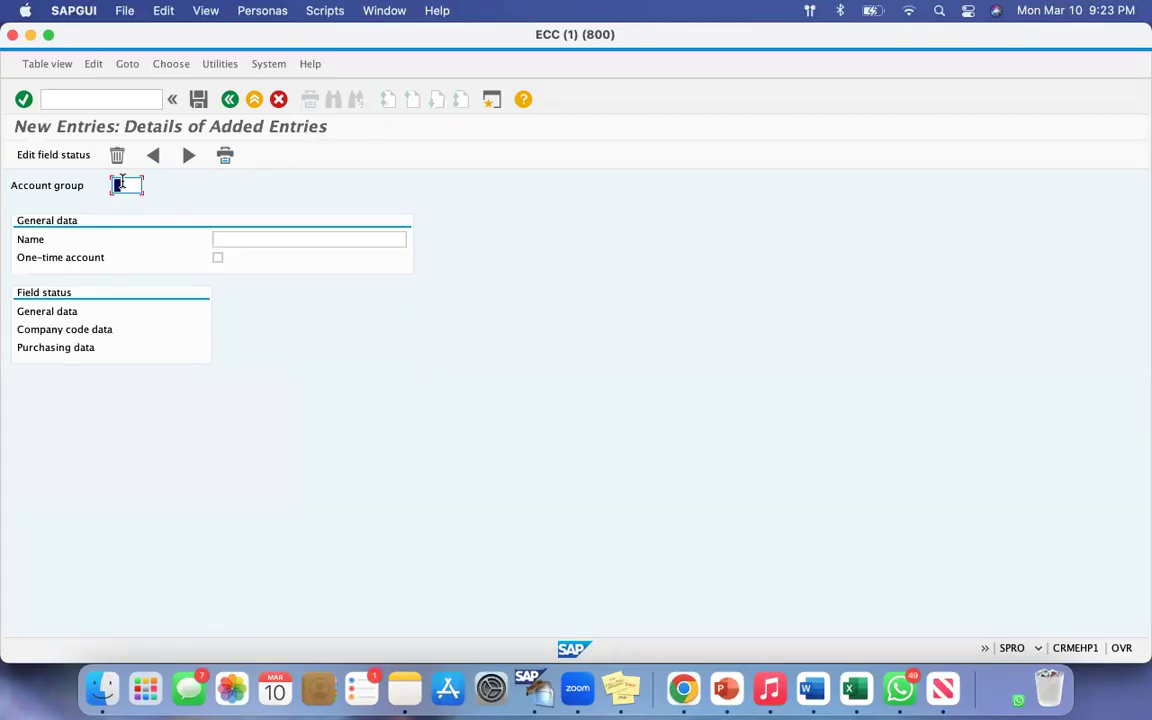
{"action": "left_click", "coordinate": [685, 686]}
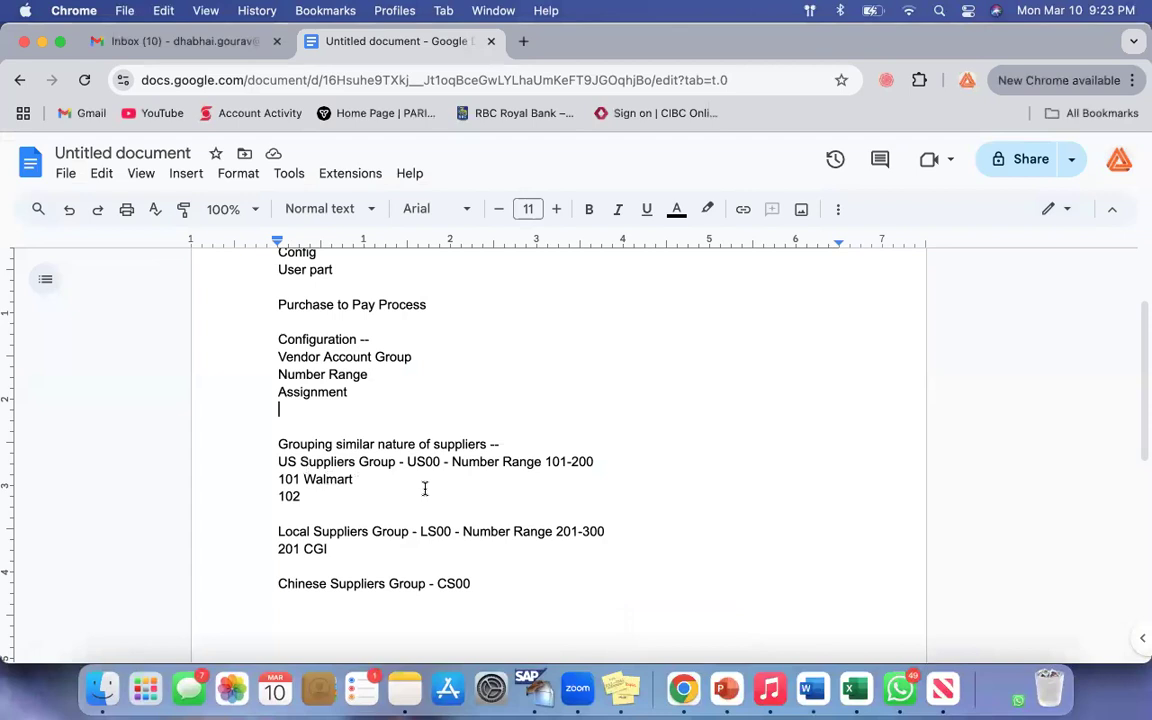
{"action": "left_click", "coordinate": [41, 42]}
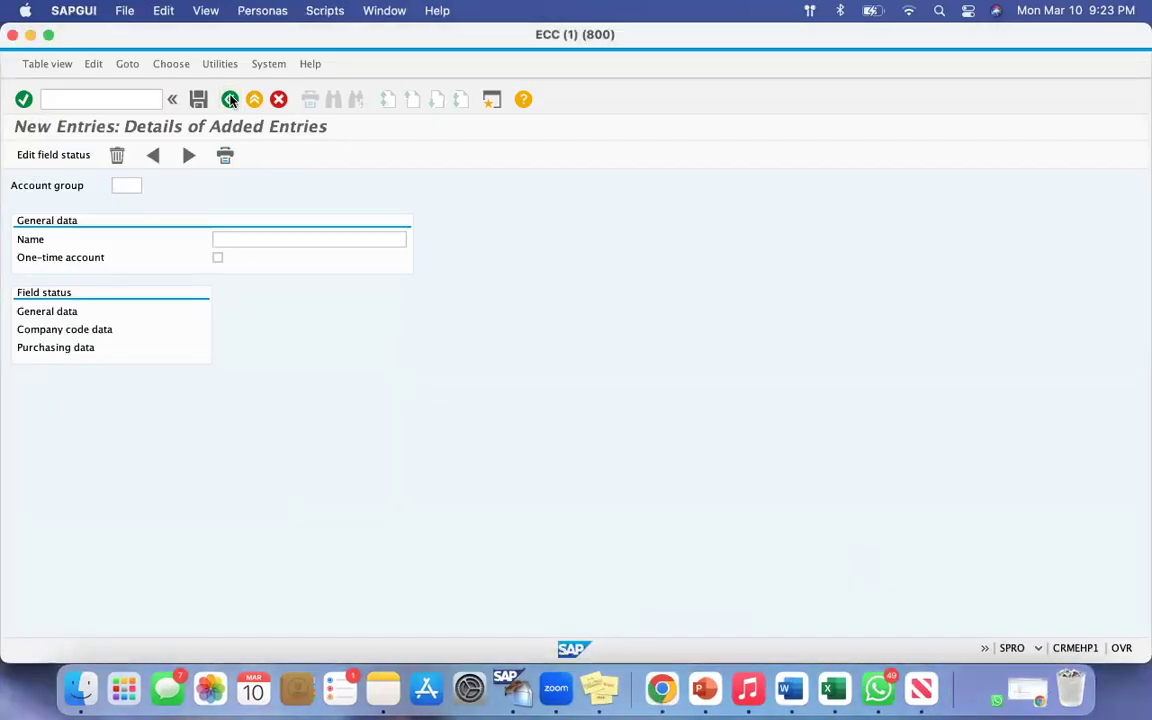
{"action": "left_click", "coordinate": [230, 100]}
{"action": "left_click", "coordinate": [230, 100]}
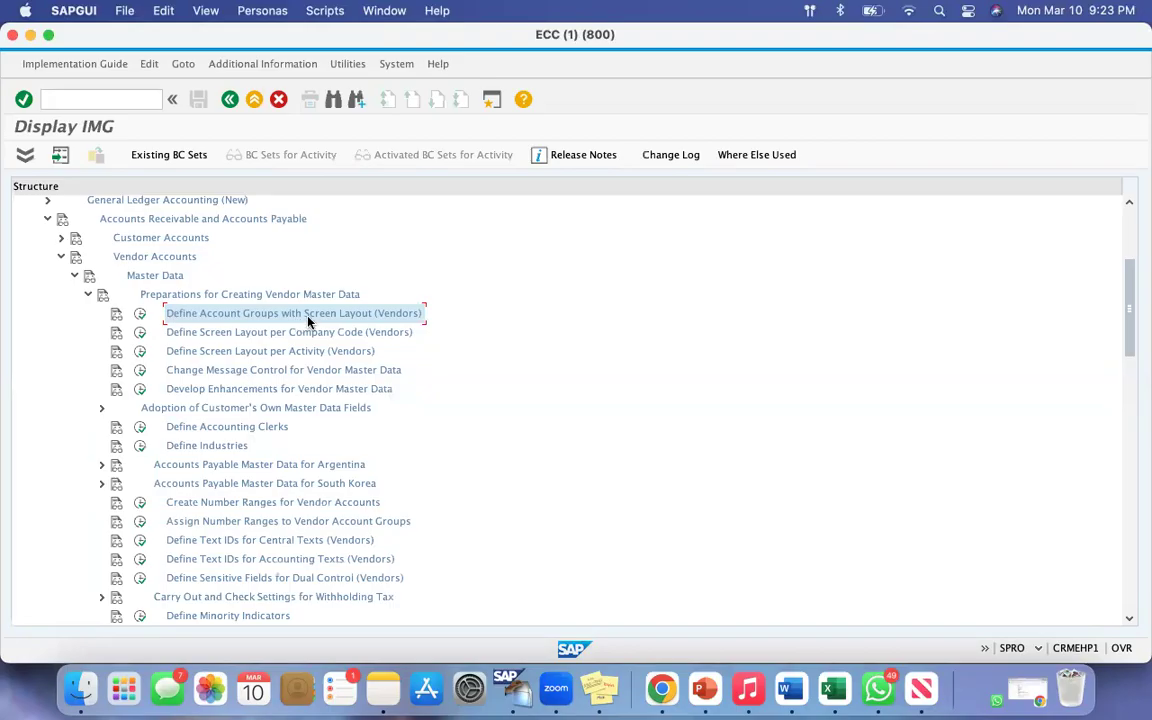
Step: Try to reopen Define Account Groups with Screen Layout (Vendors), read the locked-data message and decline displaying the data
{"action": "left_click", "coordinate": [140, 316]}
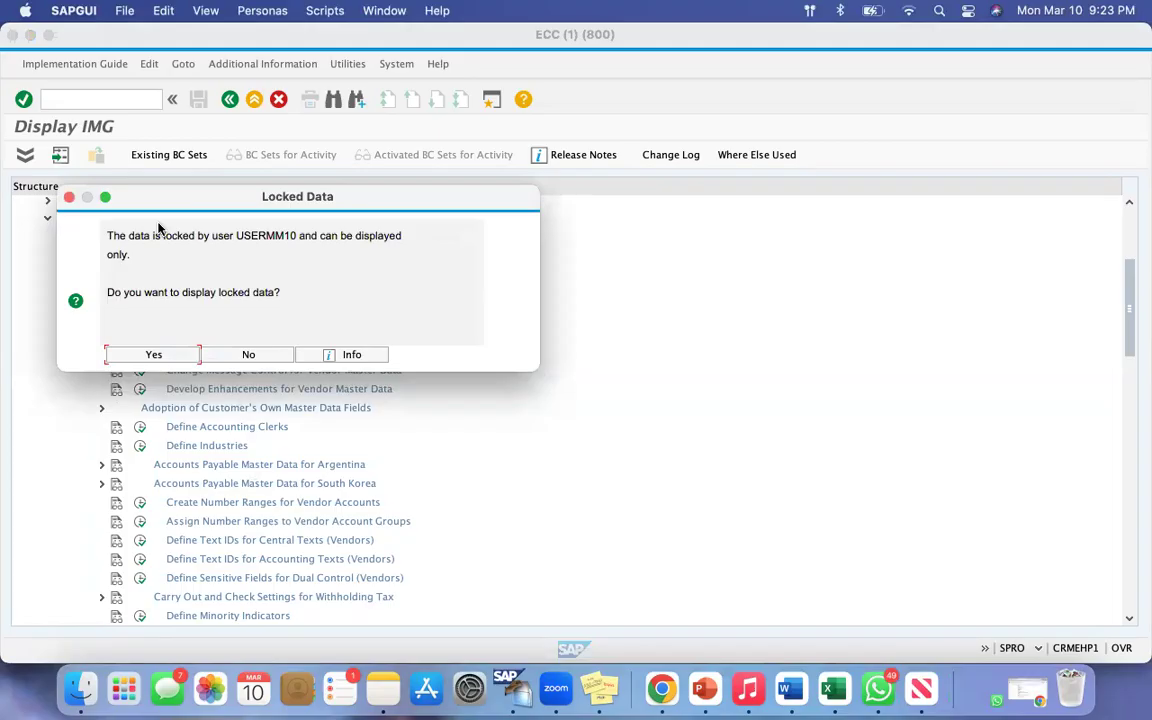
{"action": "left_click_drag", "start_coordinate": [117, 233], "coordinate": [331, 250]}
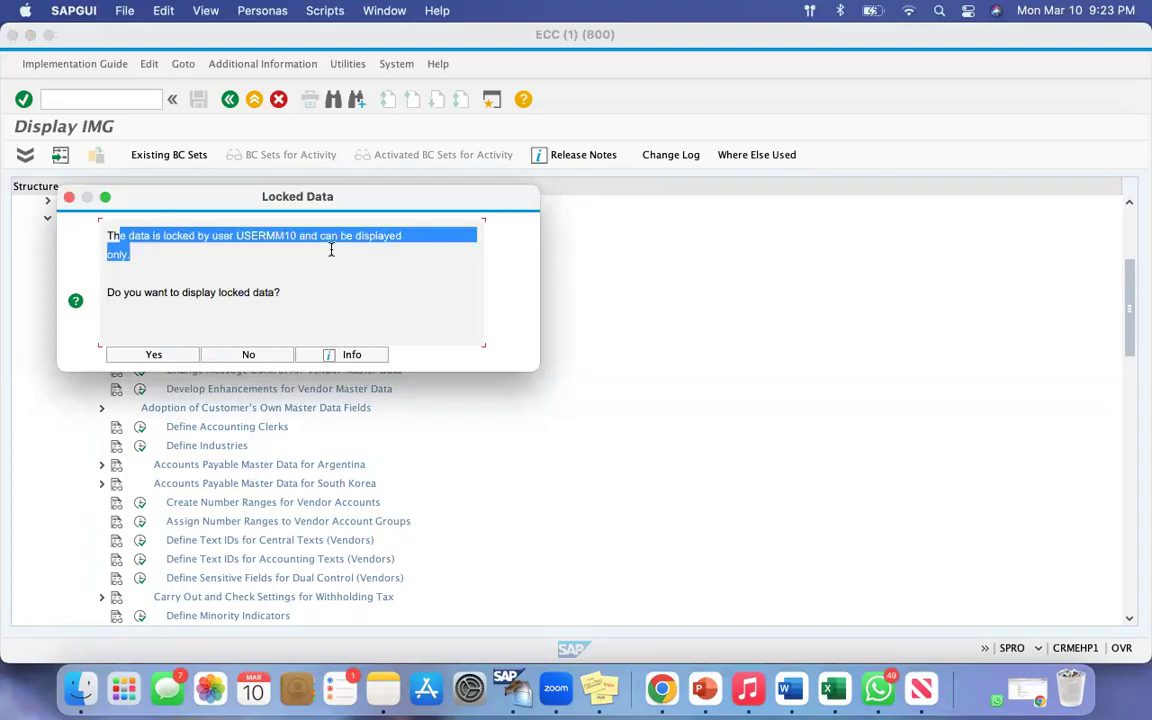
{"action": "left_click_drag", "start_coordinate": [164, 197], "coordinate": [561, 126]}
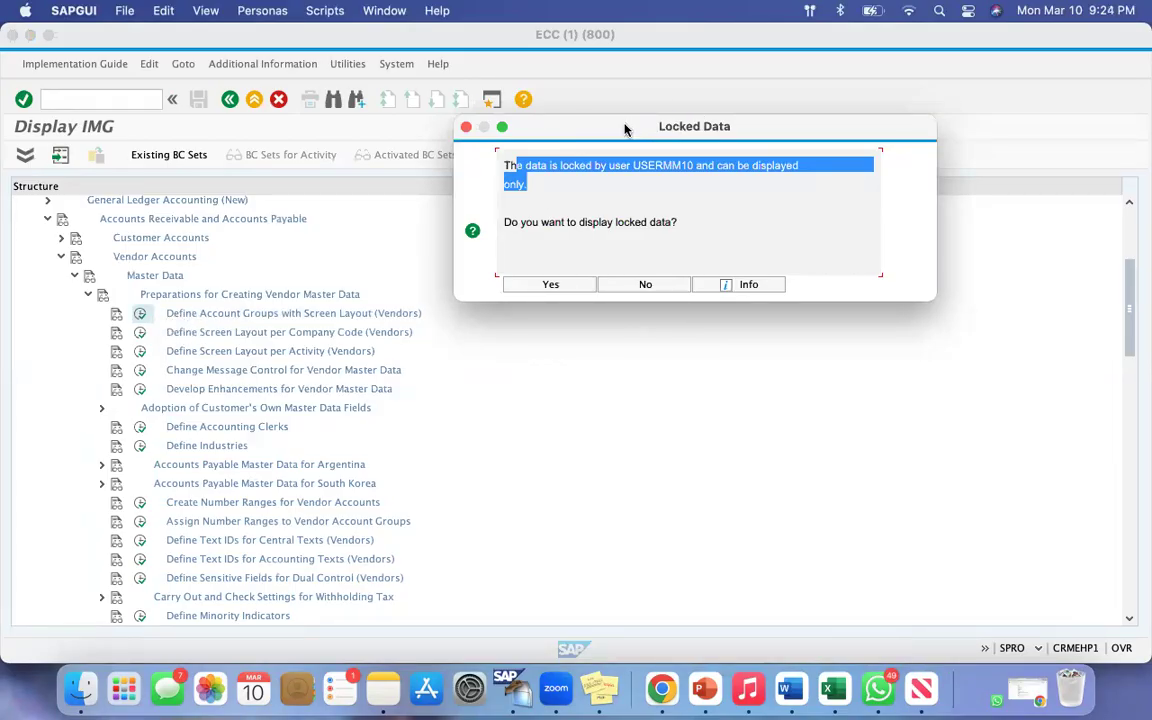
{"action": "left_click_drag", "start_coordinate": [619, 137], "coordinate": [317, 186]}
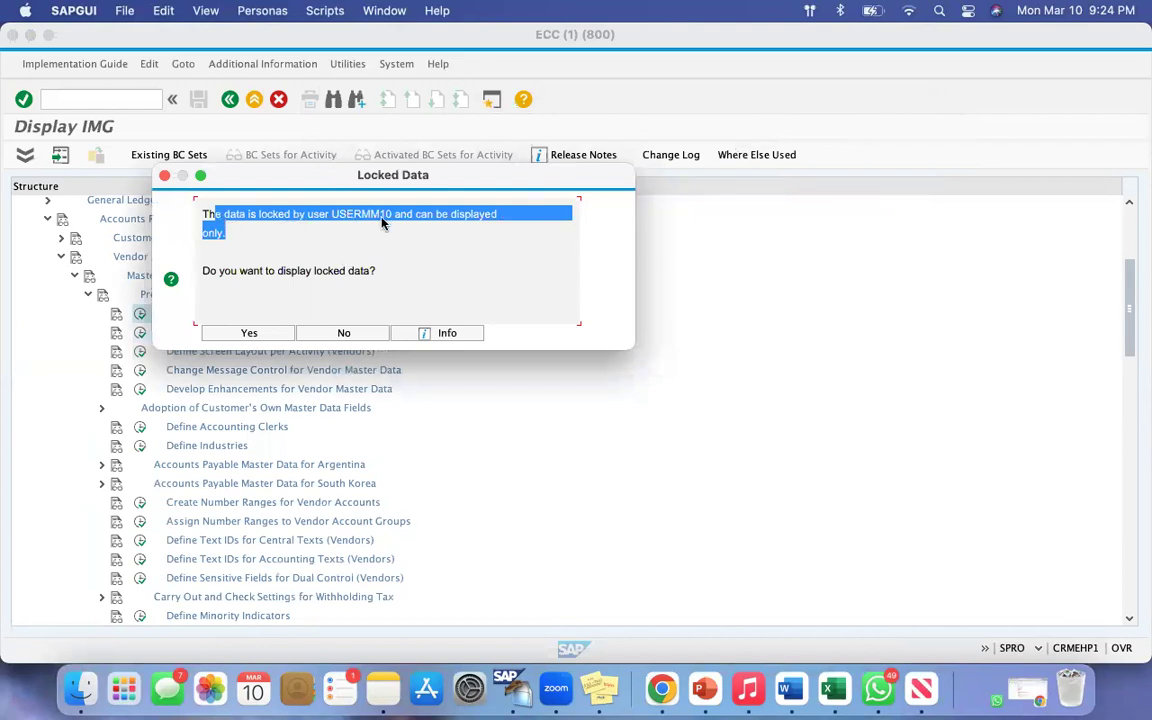
{"action": "left_click_drag", "start_coordinate": [261, 177], "coordinate": [262, 203]}
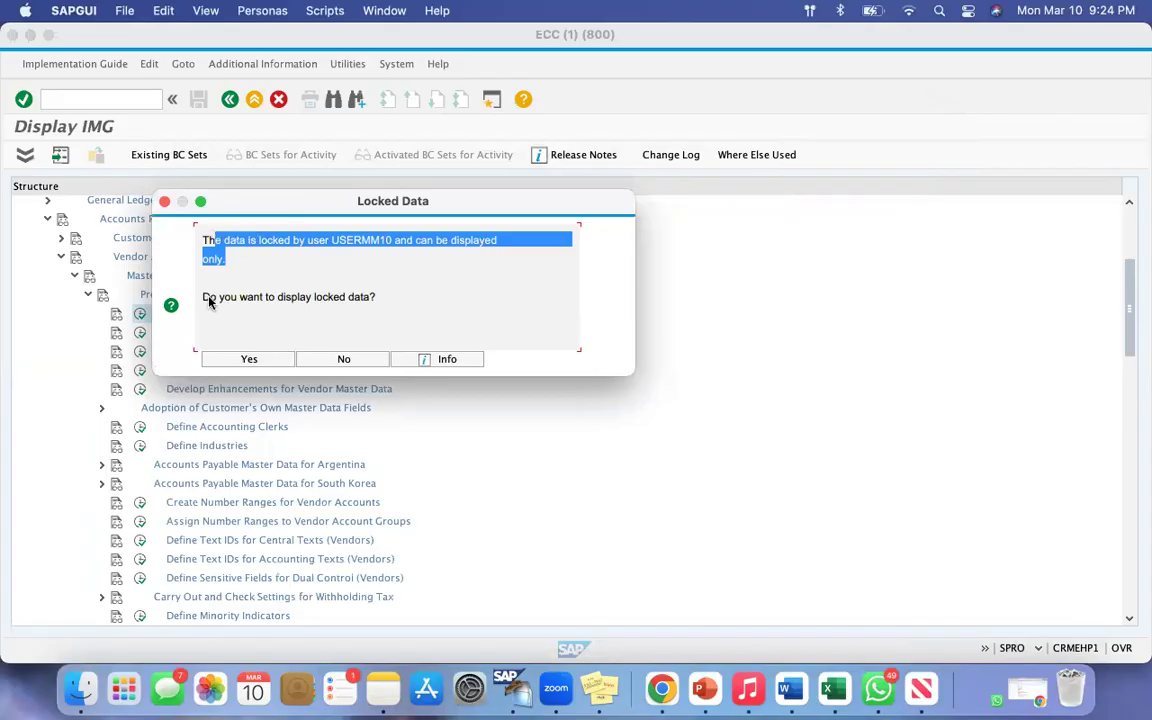
{"action": "left_click_drag", "start_coordinate": [219, 298], "coordinate": [457, 241]}
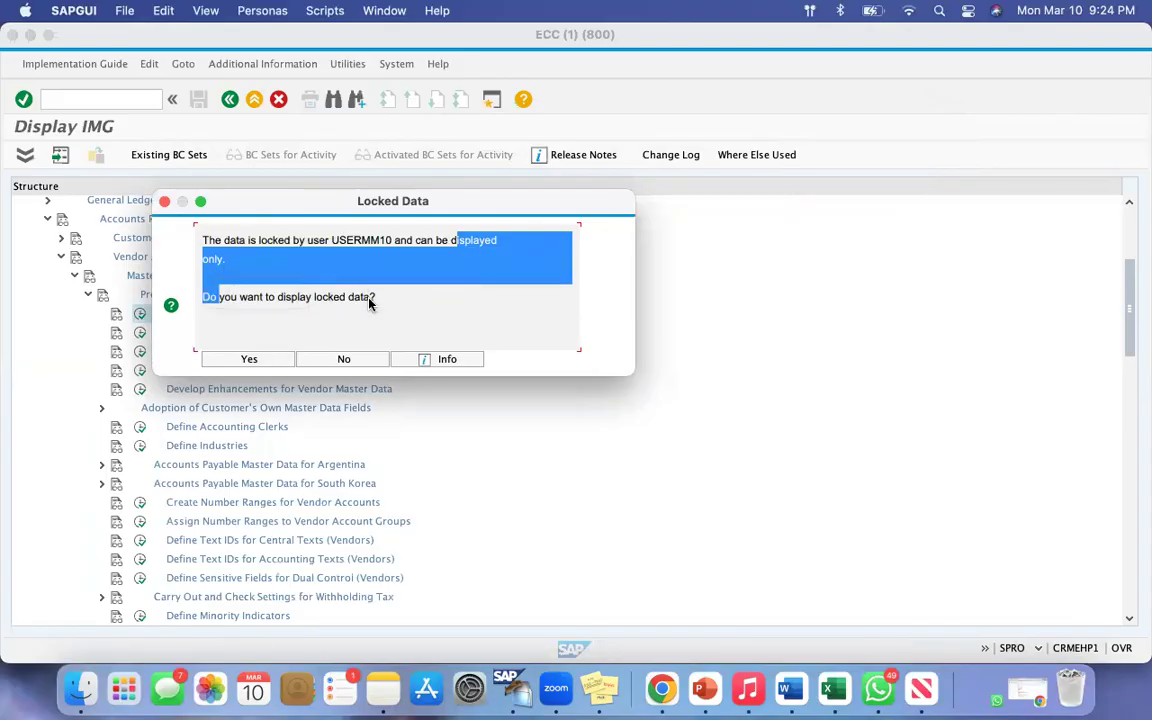
{"action": "left_click", "coordinate": [369, 300]}
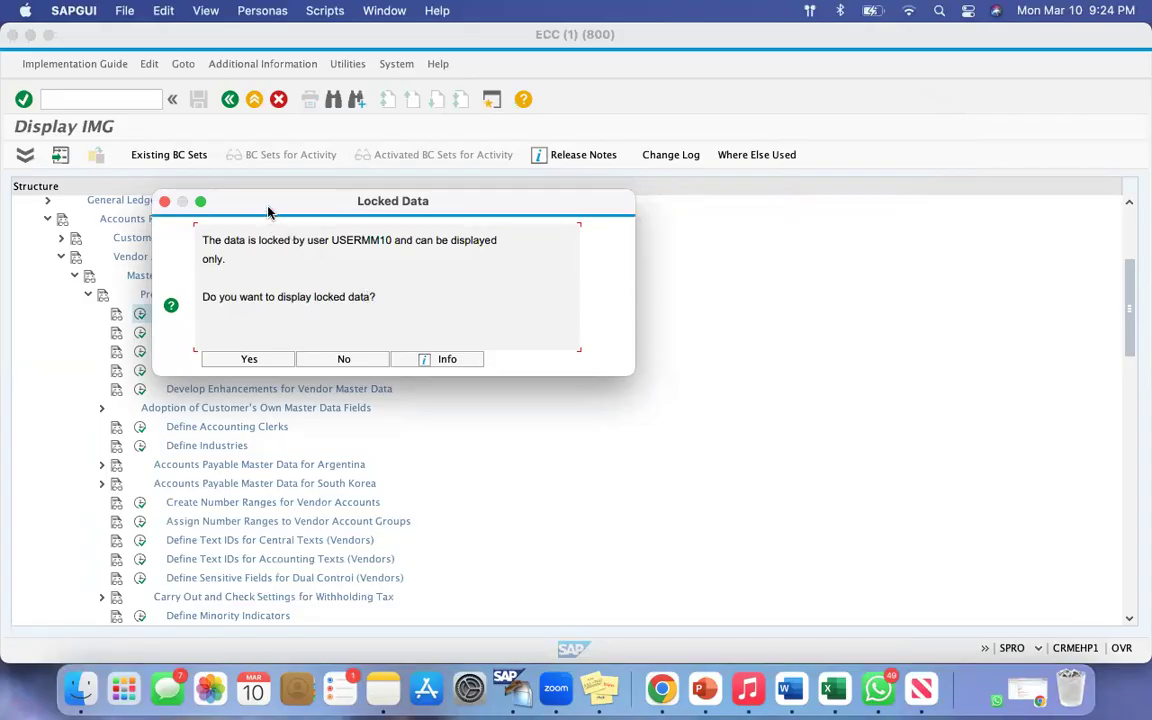
{"action": "left_click_drag", "start_coordinate": [211, 199], "coordinate": [331, 131]}
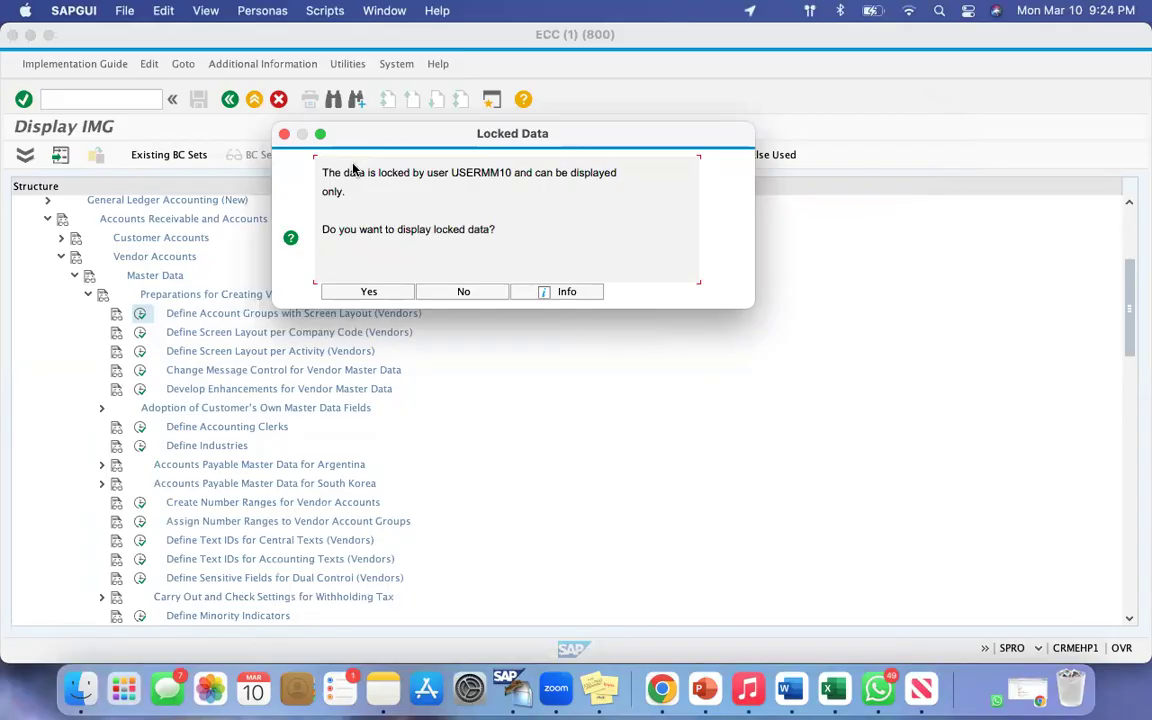
{"action": "left_click_drag", "start_coordinate": [352, 141], "coordinate": [437, 167]}
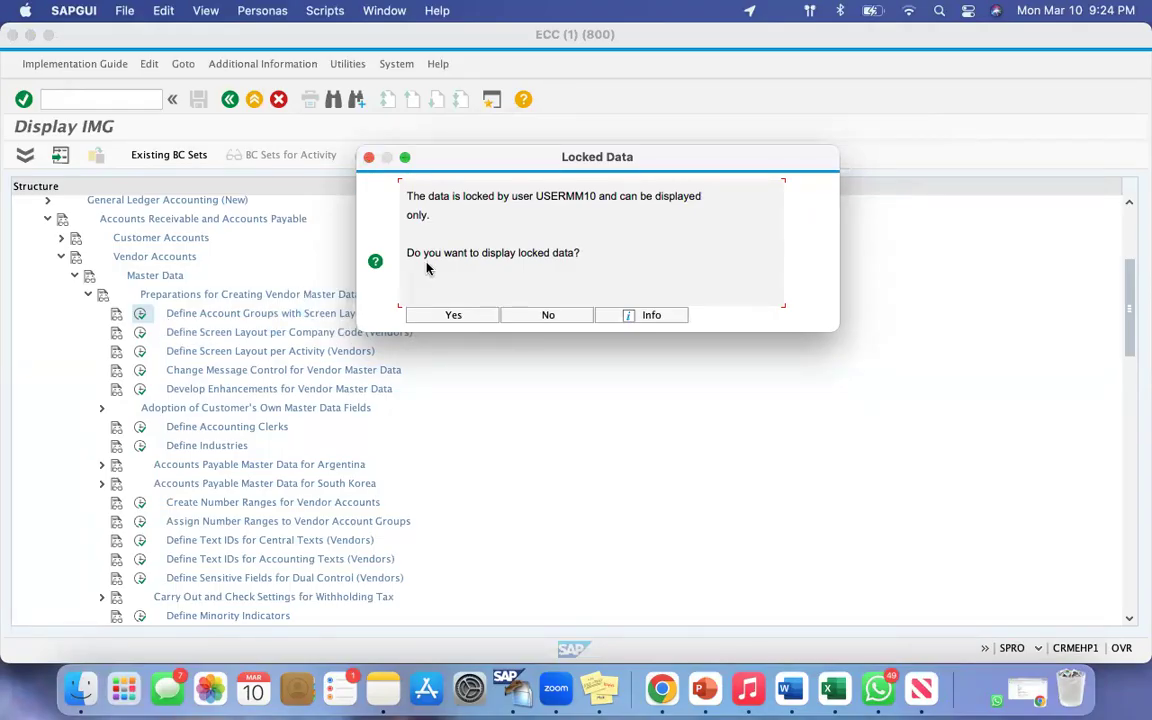
{"action": "left_click", "coordinate": [548, 316]}
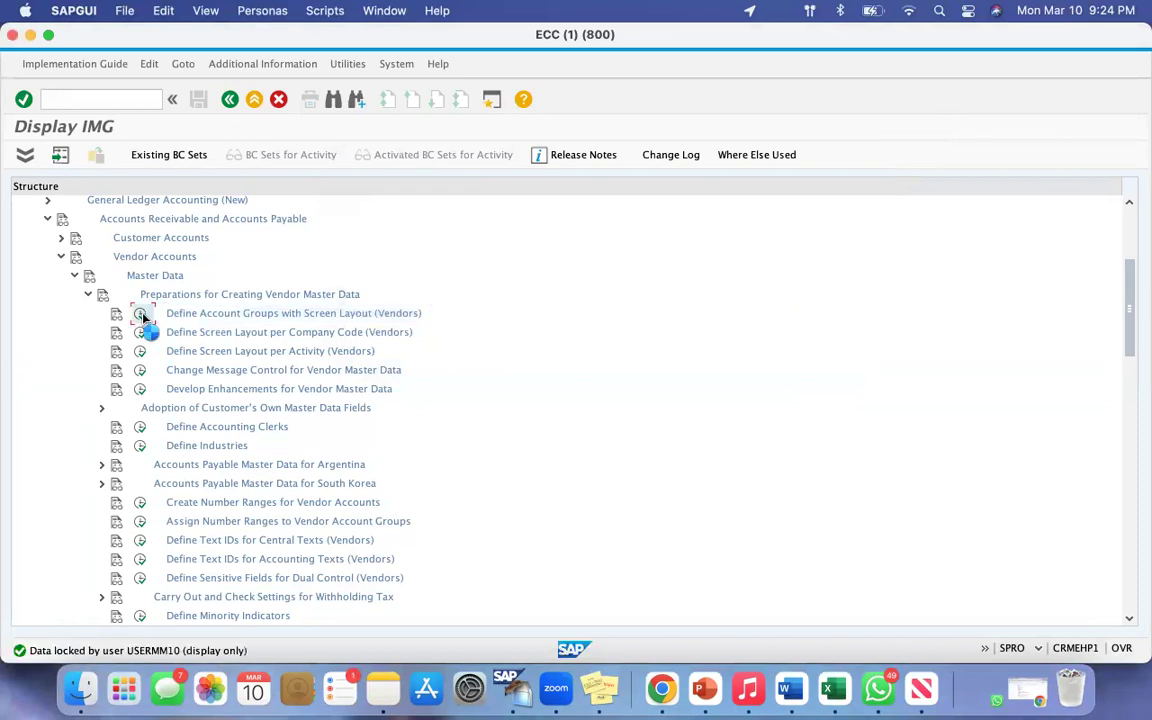
Step: Open Define Account Groups with Screen Layout (Vendors) and start a new vendor account group entry
{"action": "left_click", "coordinate": [140, 313]}
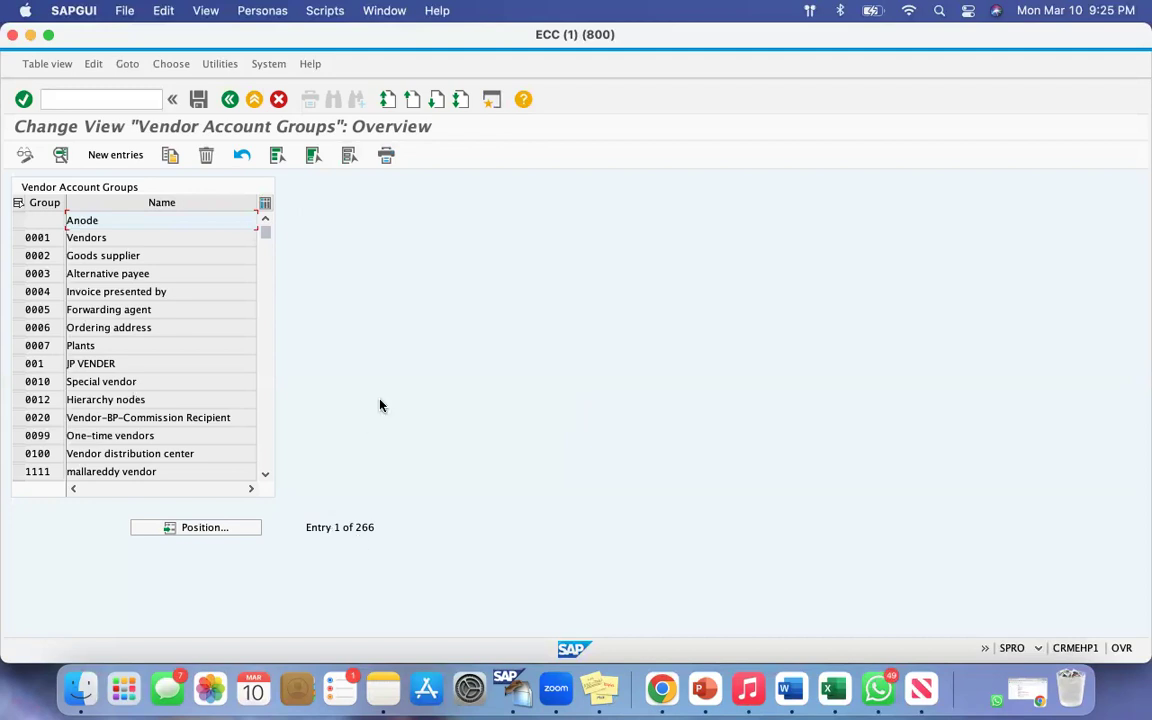
{"action": "left_click", "coordinate": [115, 155]}
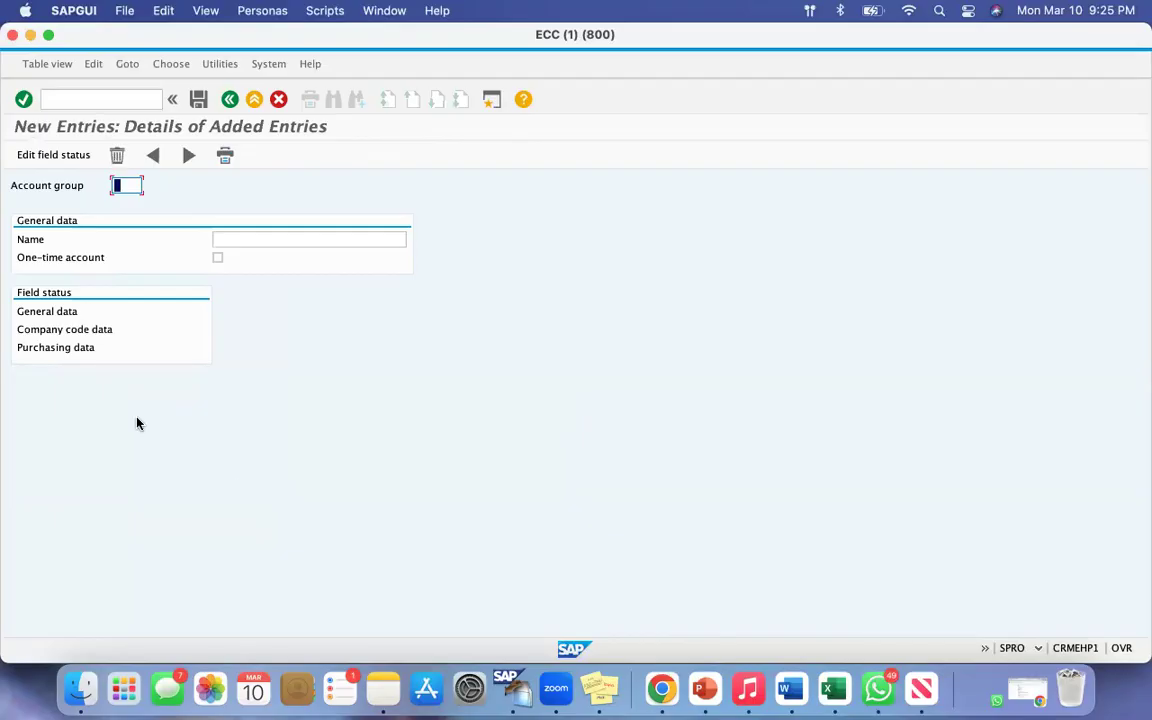
{"action": "left_click_drag", "start_coordinate": [13, 188], "coordinate": [113, 188]}
{"action": "left_click", "coordinate": [127, 185]}
Step: Switch to the Google Docs notes in Chrome and replace the Local Suppliers Group code with VD01
{"action": "left_click", "coordinate": [660, 688]}
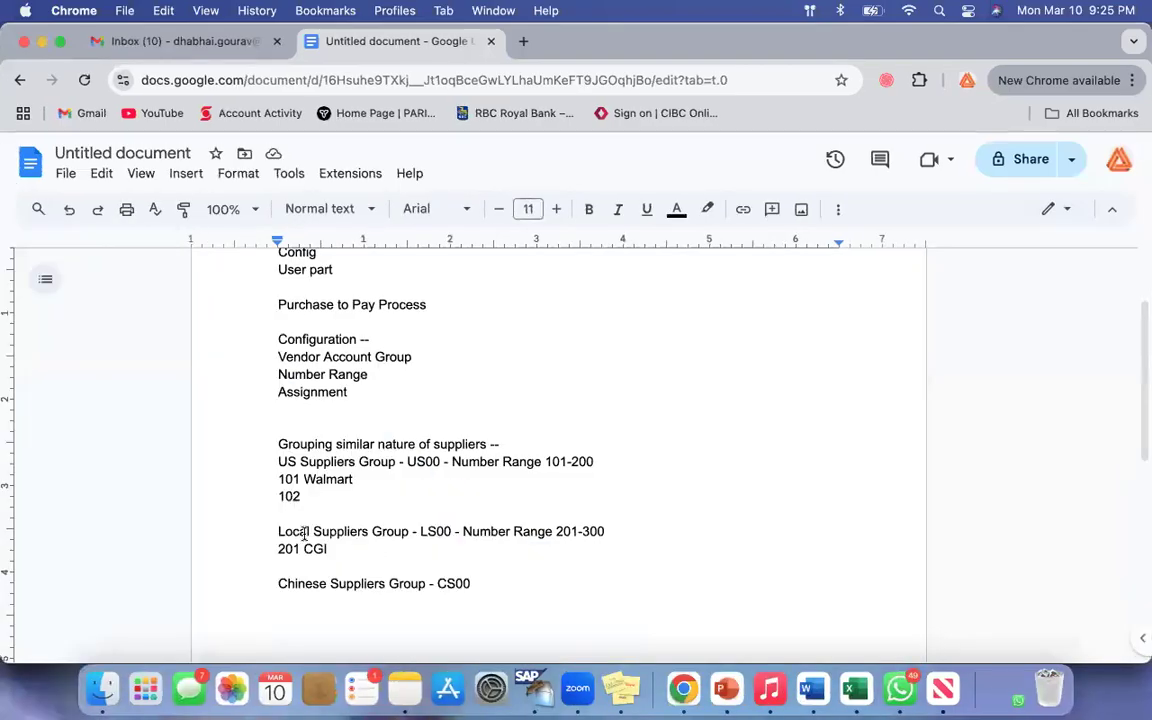
{"action": "left_click_drag", "start_coordinate": [284, 532], "coordinate": [372, 532]}
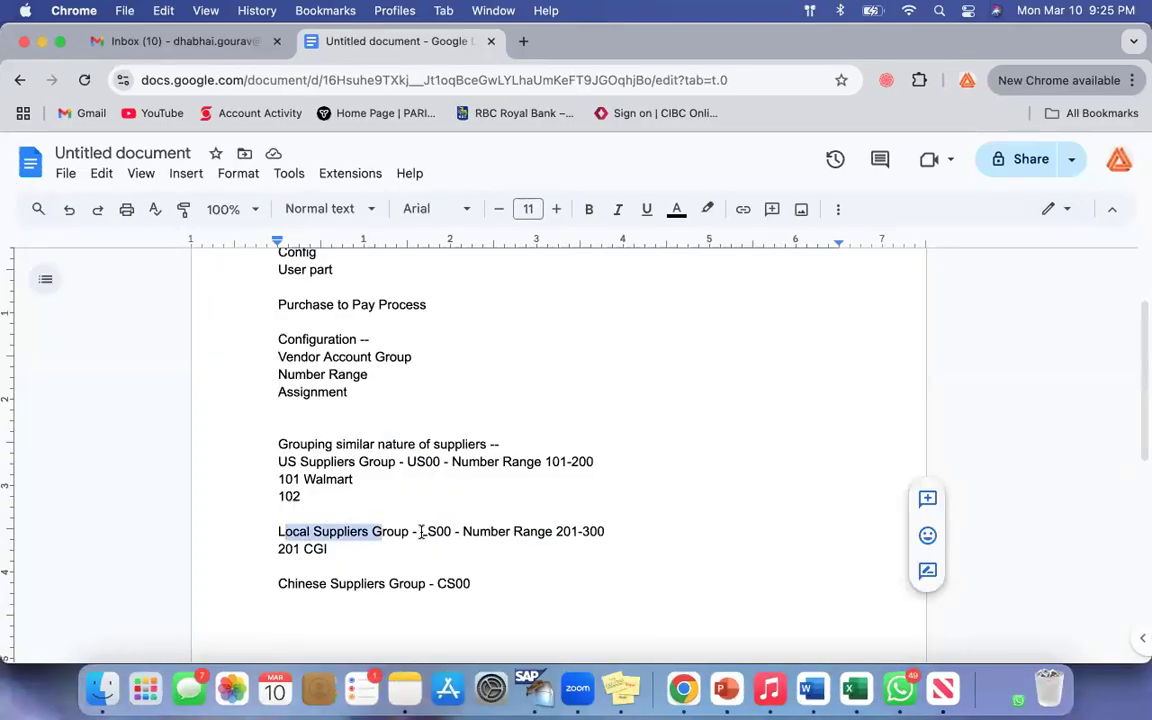
{"action": "left_click", "coordinate": [506, 570]}
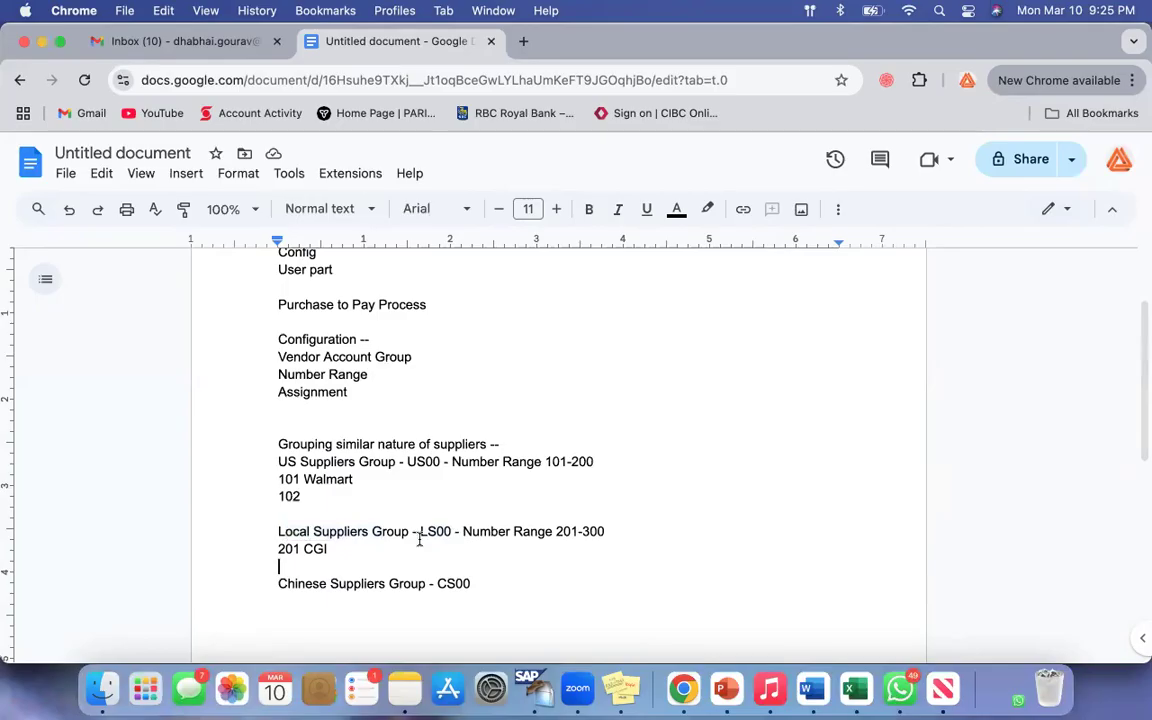
{"action": "left_click_drag", "start_coordinate": [417, 531], "coordinate": [454, 532]}
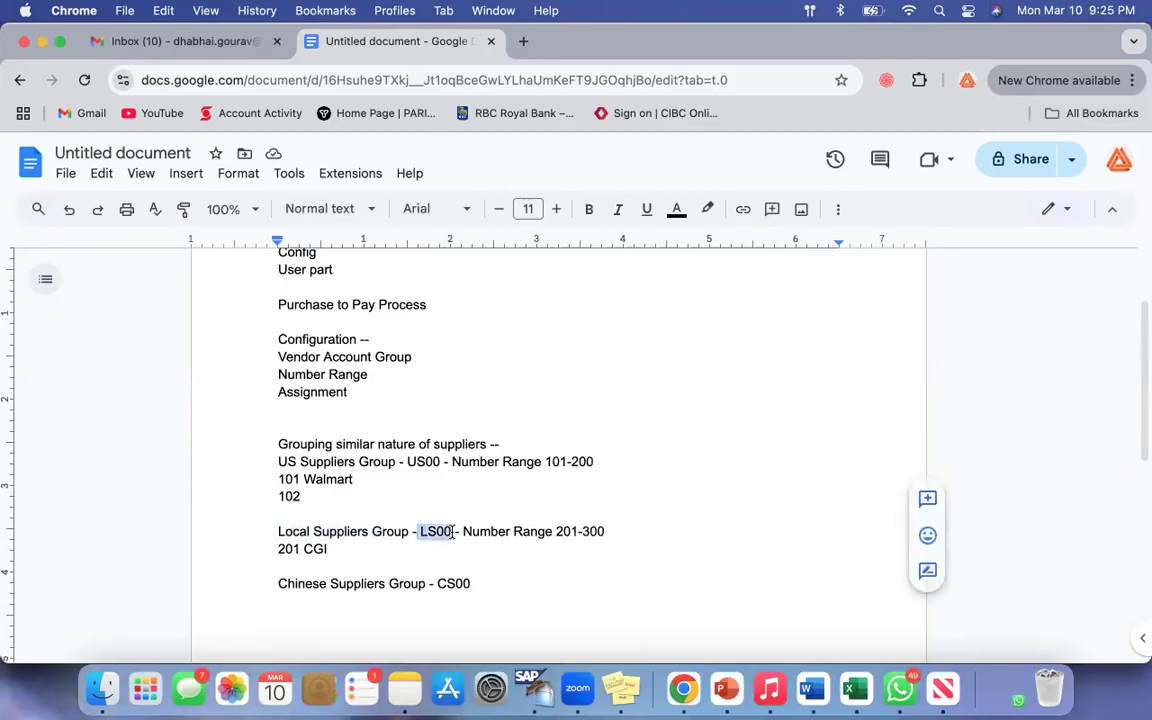
{"action": "type", "text": "VD01"}
{"action": "left_click_drag", "start_coordinate": [338, 531], "coordinate": [488, 531]}
{"action": "left_click", "coordinate": [489, 531]}
Step: Back in SAP, enter account group VD01 with the name VD01 Local Suppliers Group and confirm the entry
{"action": "left_click", "coordinate": [43, 41]}
{"action": "left_click", "coordinate": [125, 190]}
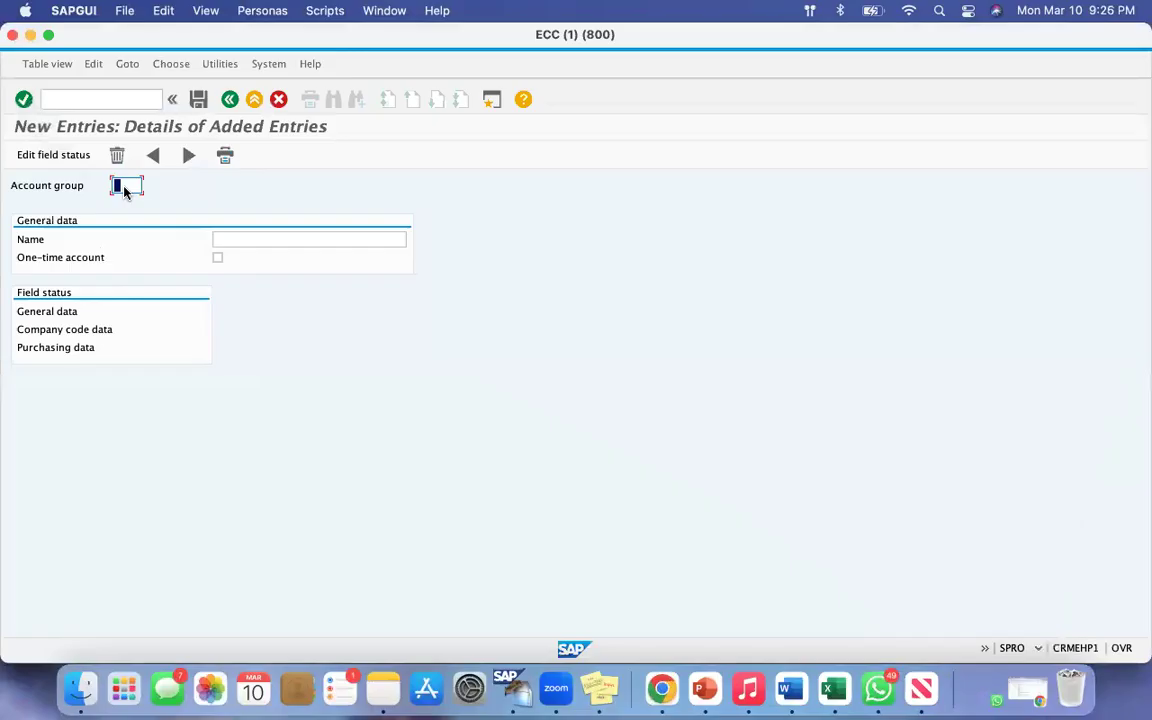
{"action": "type", "text": "VD01"}
{"action": "left_click", "coordinate": [231, 241]}
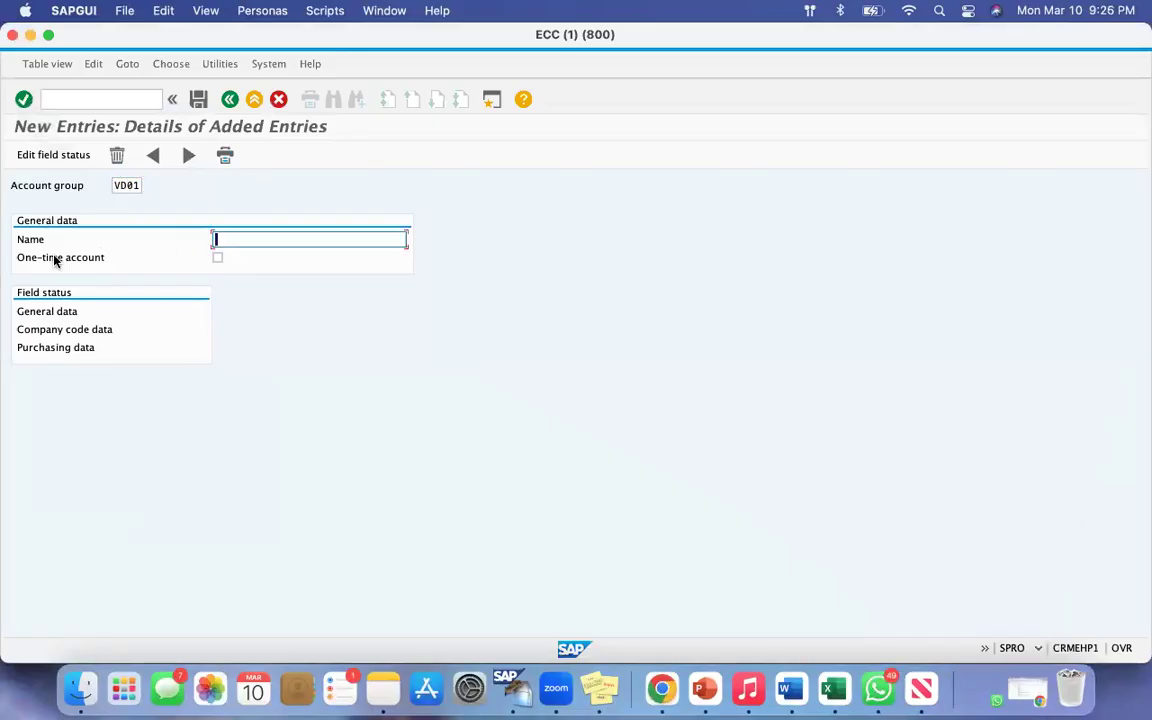
{"action": "left_click_drag", "start_coordinate": [18, 237], "coordinate": [75, 242]}
{"action": "left_click", "coordinate": [214, 238]}
{"action": "type", "text": "VD01 Local Suppliers"}
{"action": "key", "text": "BackSpace"}
{"action": "key", "text": "BackSpace"}
{"action": "key", "text": "BackSpace"}
{"action": "type", "text": "iers Group"}
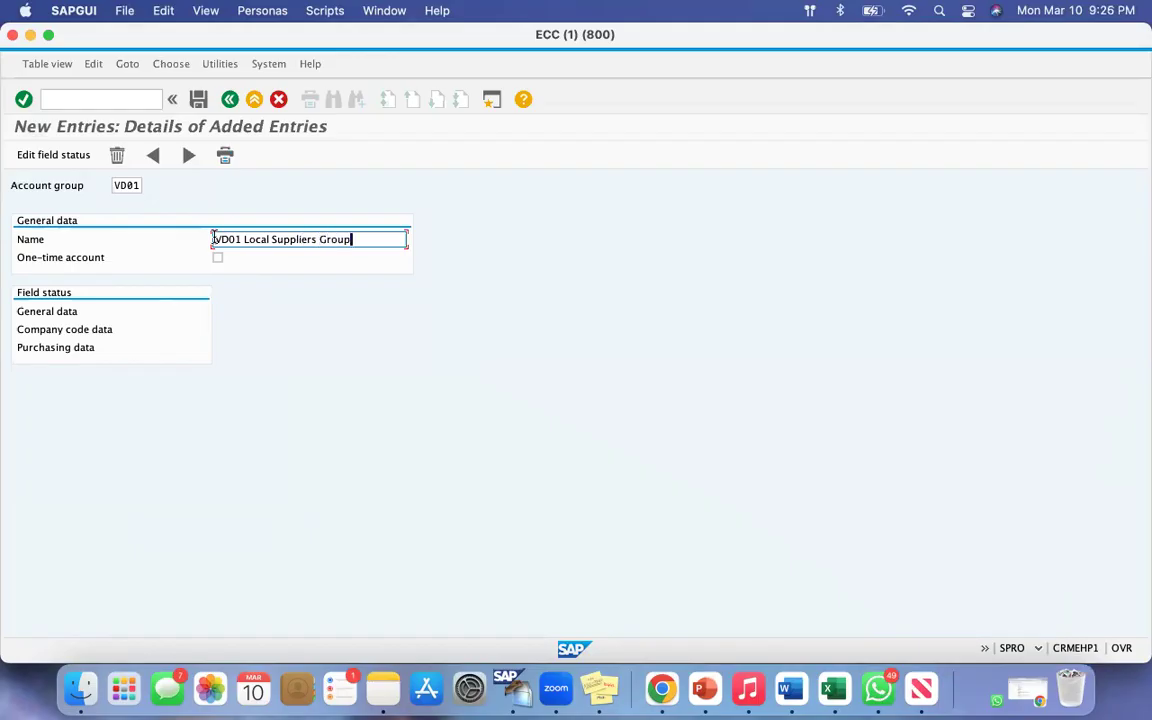
{"action": "key", "text": "Return"}
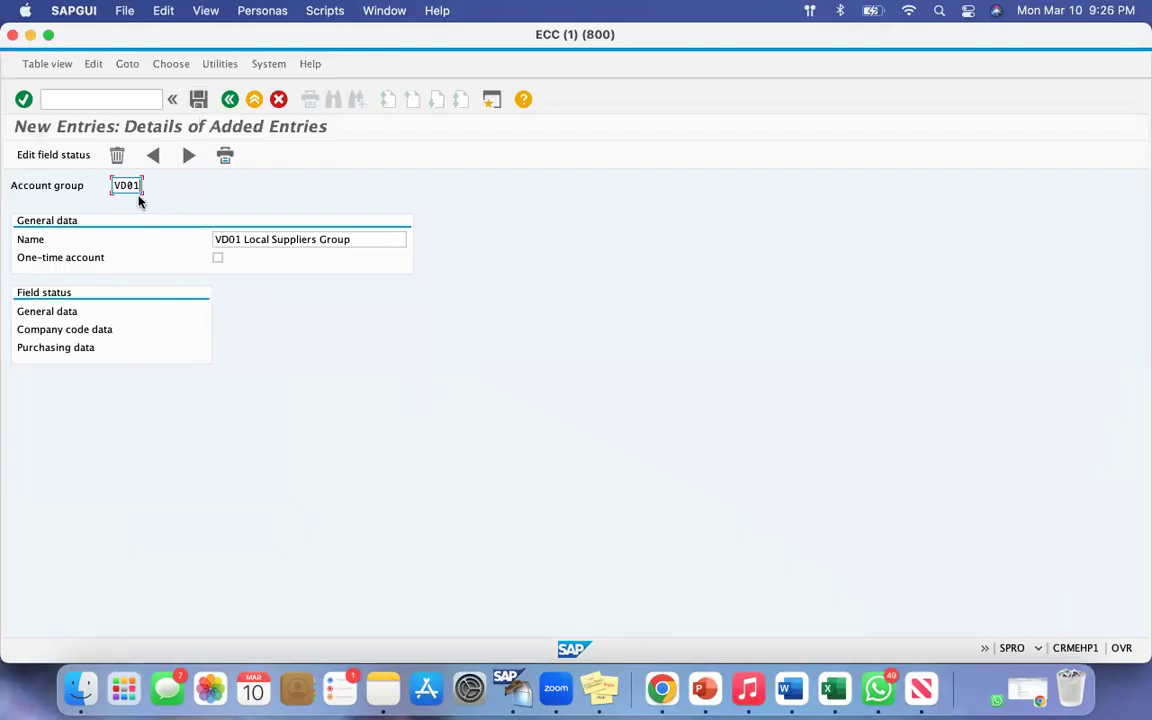
Step: Compare account group VD01 with the Local Suppliers Group line in the Google Docs notes, then examine the SAP entry's Field status section
{"action": "left_click_drag", "start_coordinate": [142, 185], "coordinate": [110, 187]}
{"action": "left_click", "coordinate": [662, 640]}
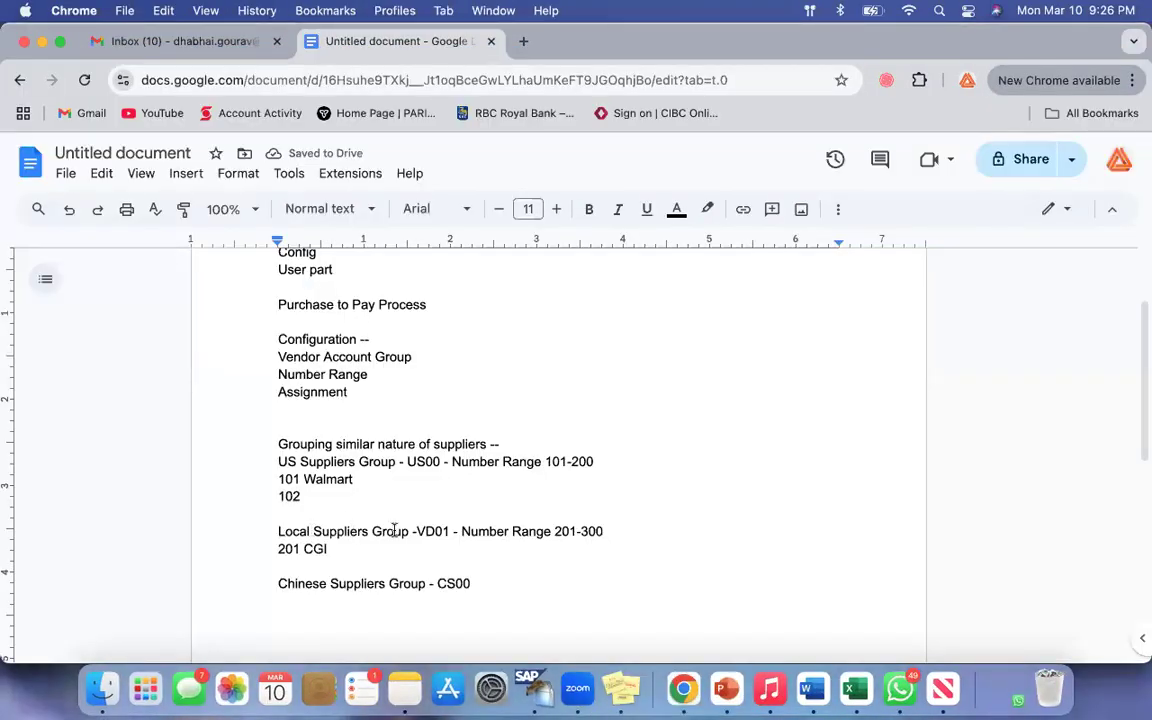
{"action": "left_click_drag", "start_coordinate": [278, 531], "coordinate": [427, 531]}
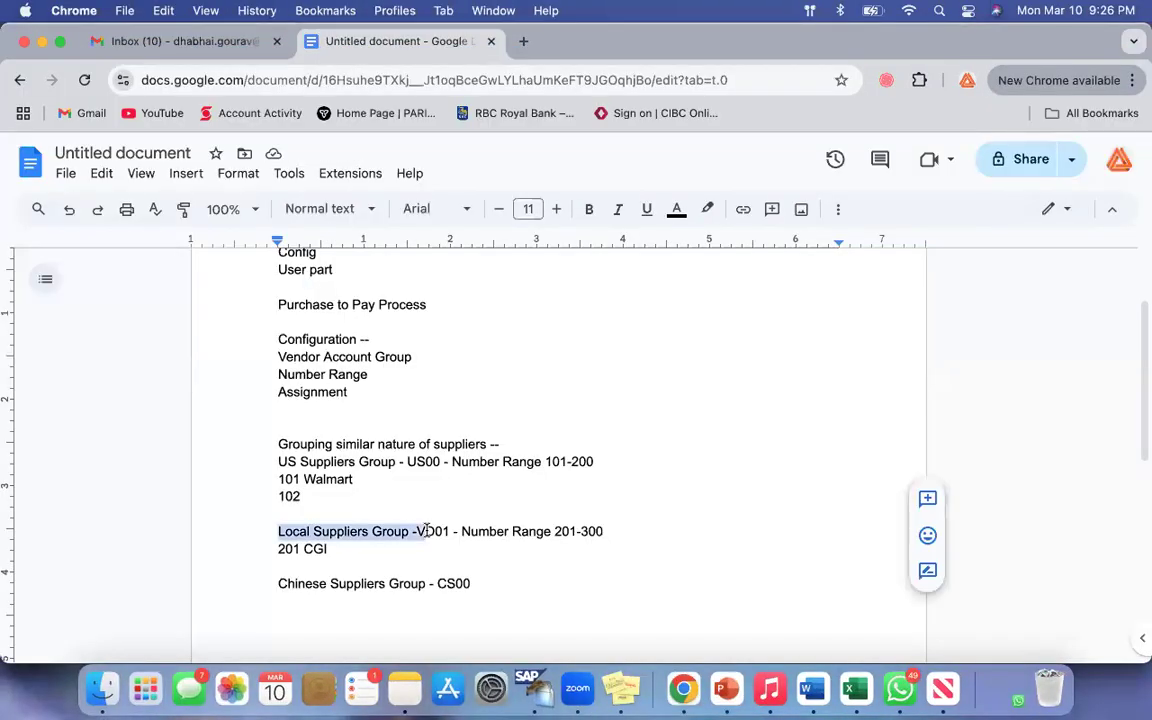
{"action": "left_click", "coordinate": [40, 42]}
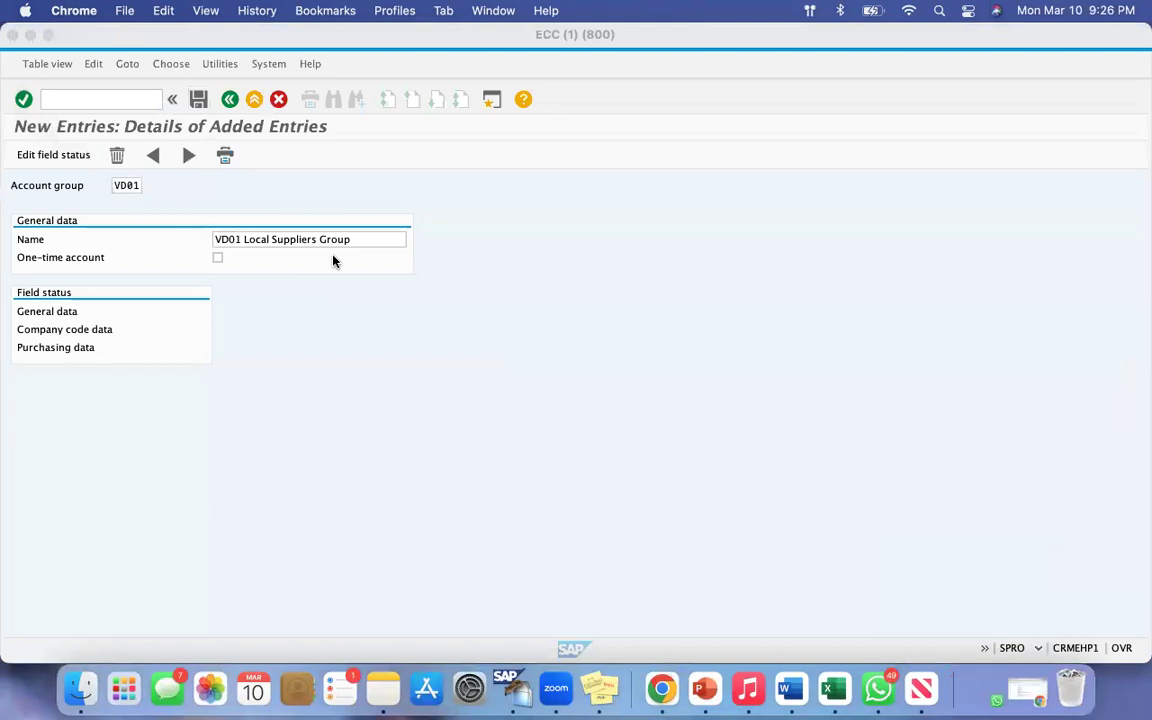
{"action": "key", "text": "super+shift+4"}
{"action": "left_click_drag", "start_coordinate": [13, 280], "coordinate": [124, 304]}
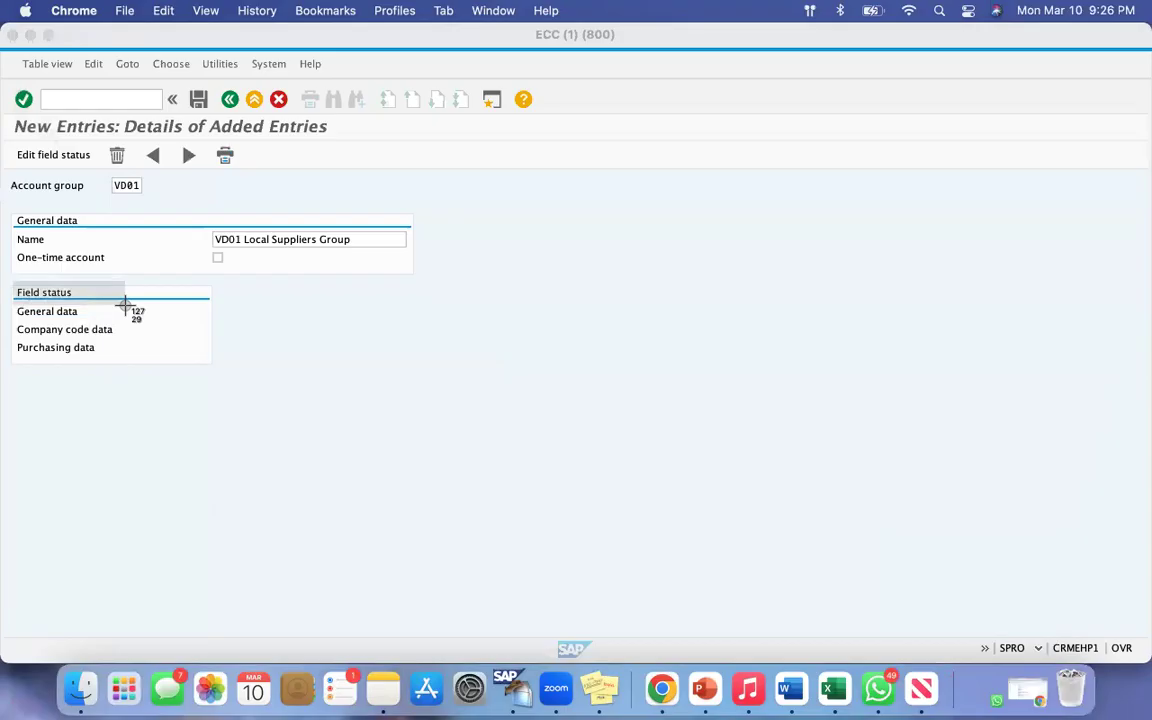
{"action": "left_click_drag", "start_coordinate": [124, 304], "coordinate": [148, 383]}
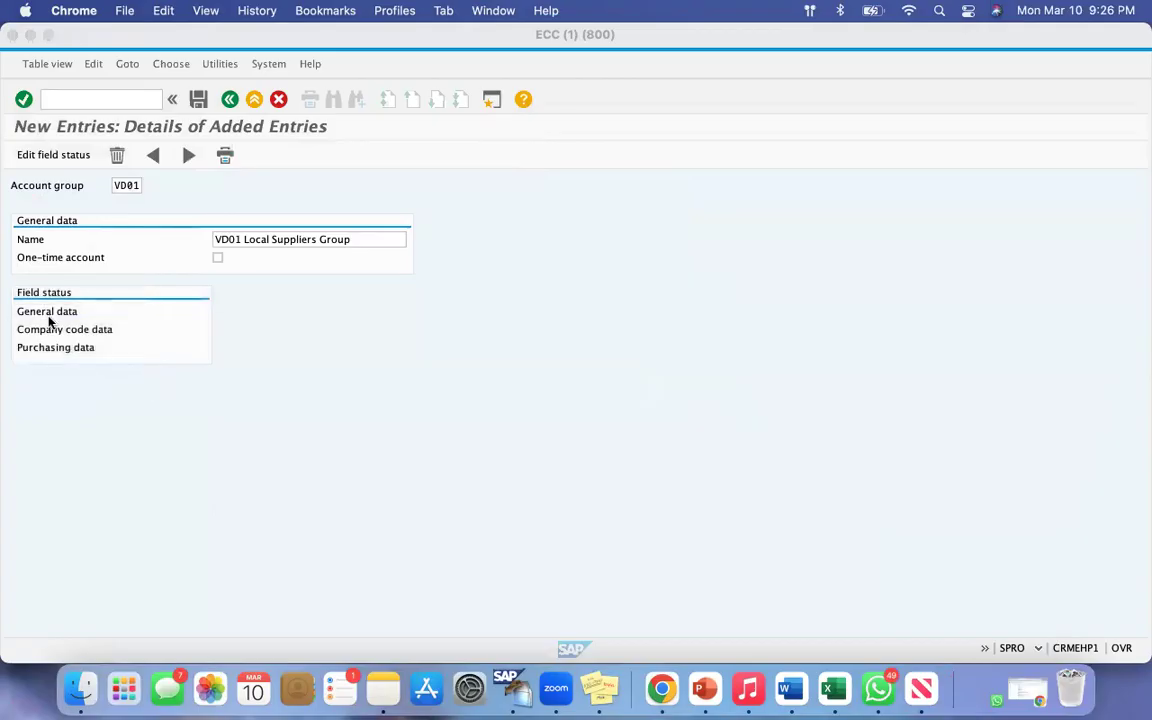
Step: Switch to the Google Docs notes in Chrome and add the line "Field Status - field selection - field reference - screen layout" below Chinese Suppliers Group
{"action": "left_click", "coordinate": [661, 688]}
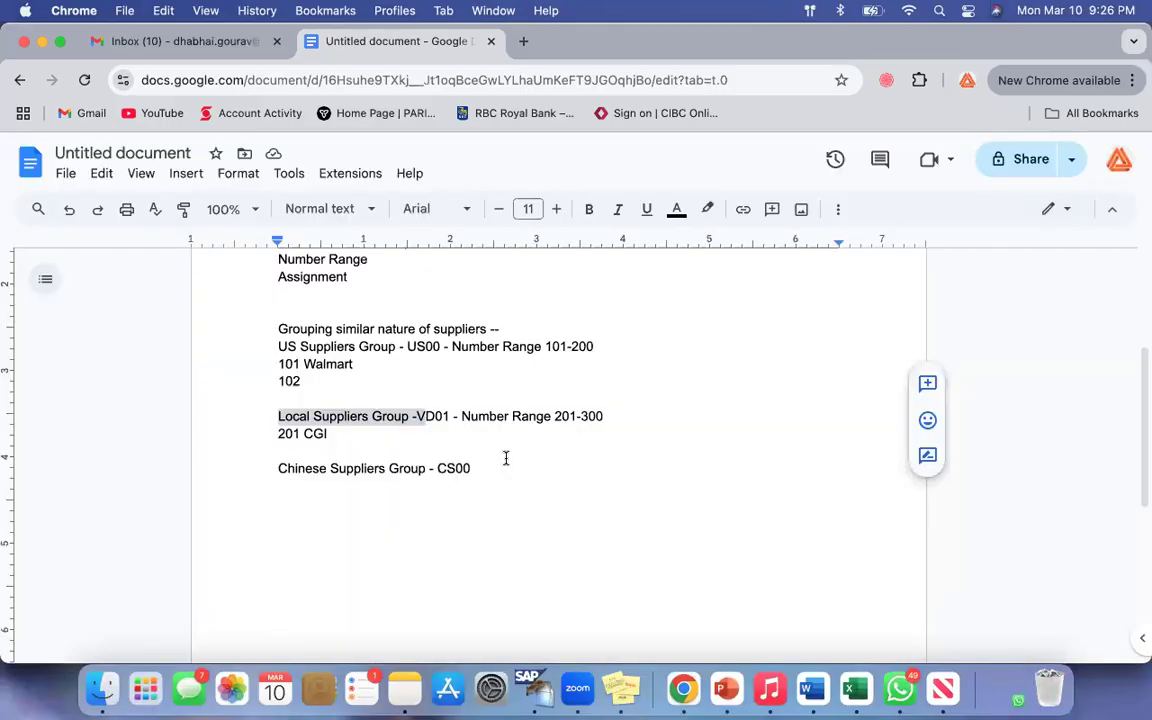
{"action": "left_click", "coordinate": [507, 466]}
{"action": "key", "text": "Return"}
{"action": "key", "text": "Return"}
{"action": "type", "text": "F"}
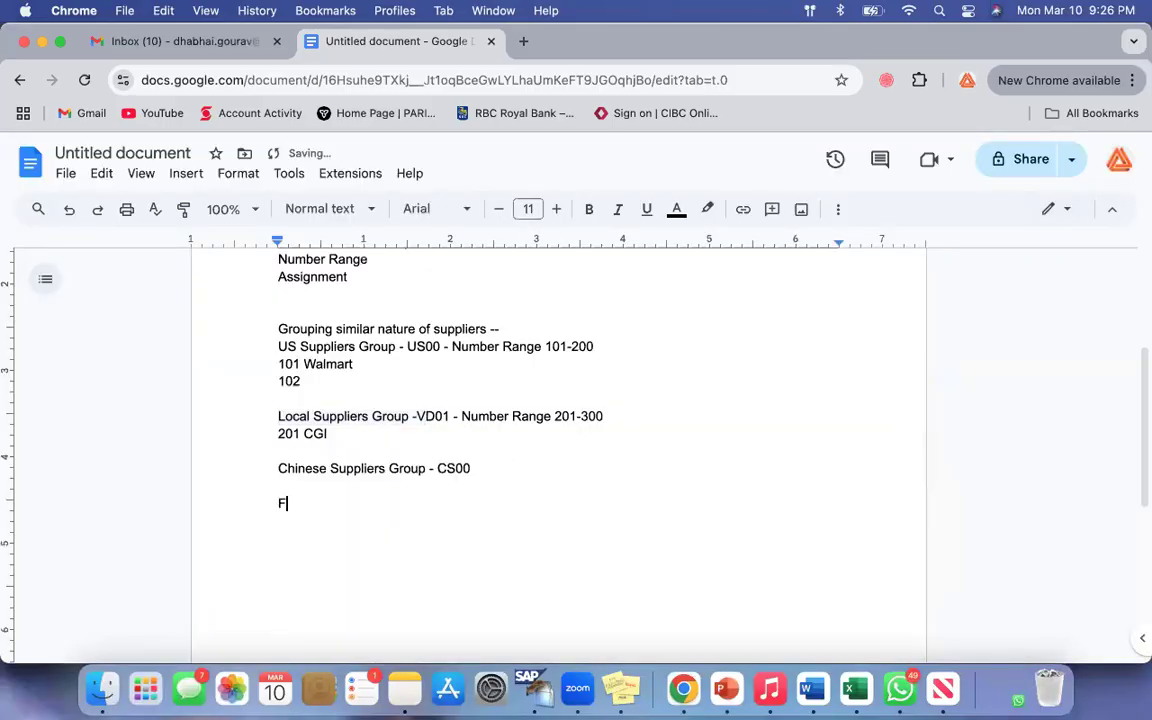
{"action": "type", "text": "ield Status - "}
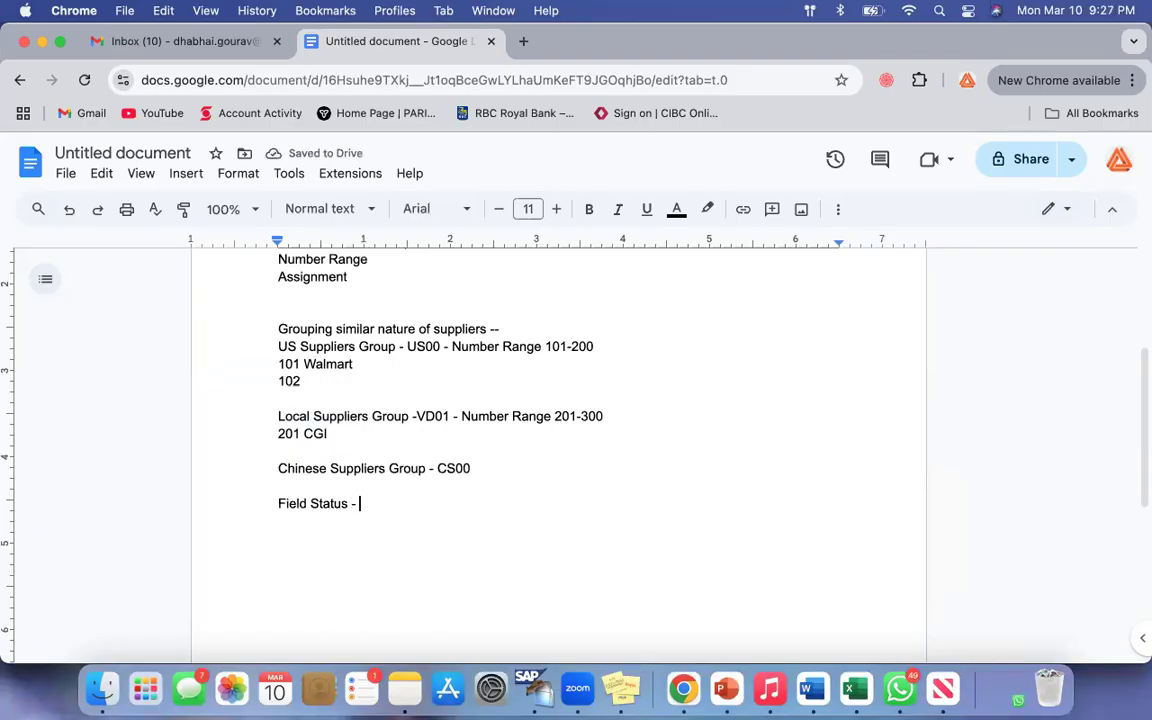
{"action": "type", "text": "field selection - "}
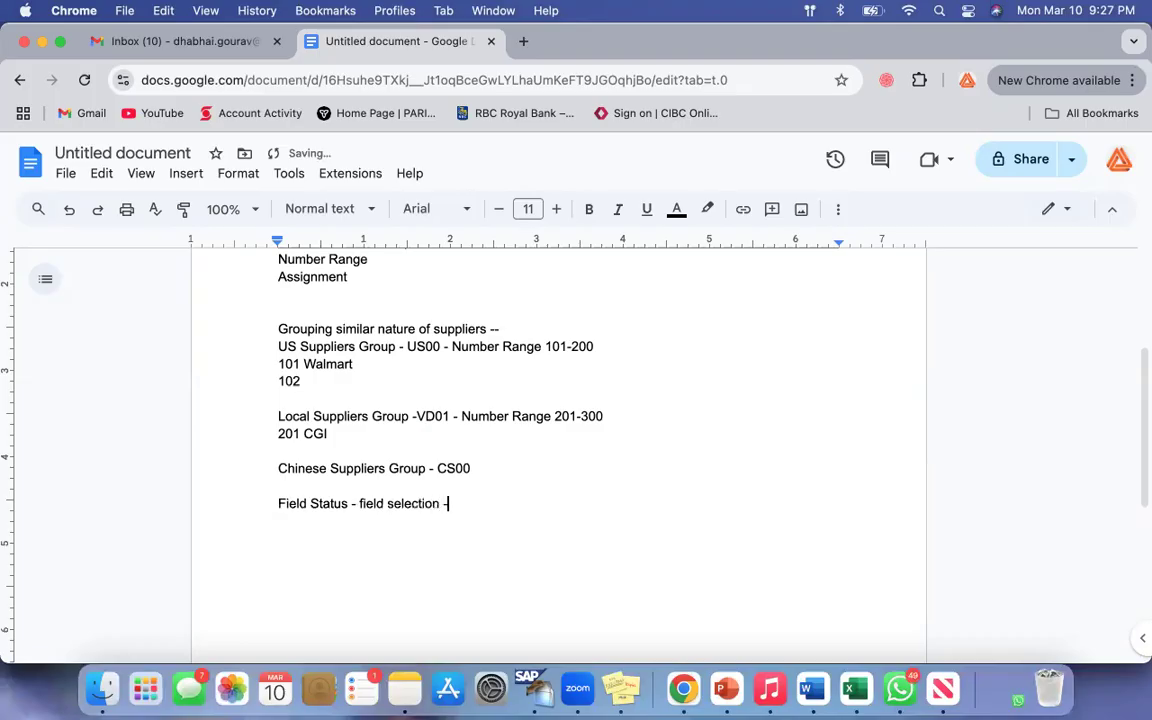
{"action": "type", "text": "fifle"}
{"action": "key", "text": "BackSpace"}
{"action": "key", "text": "BackSpace"}
{"action": "key", "text": "BackSpace"}
{"action": "key", "text": "BackSpace"}
{"action": "type", "text": "ield reference - screen"}
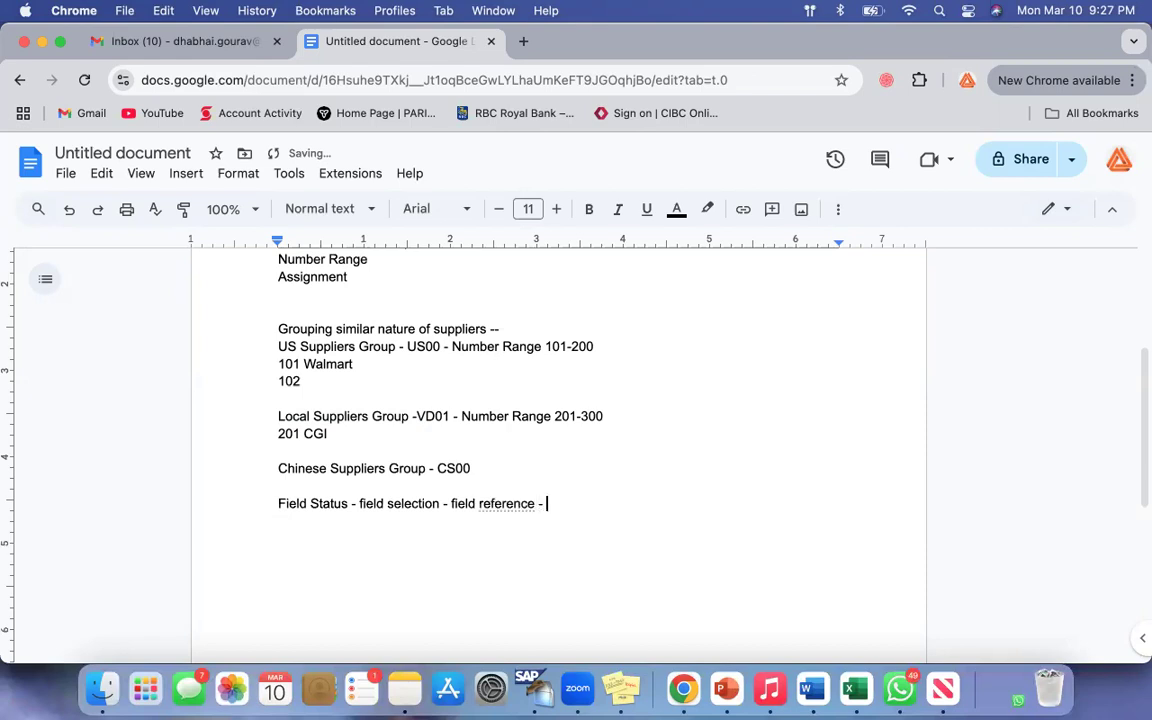
{"action": "type", "text": " layout"}
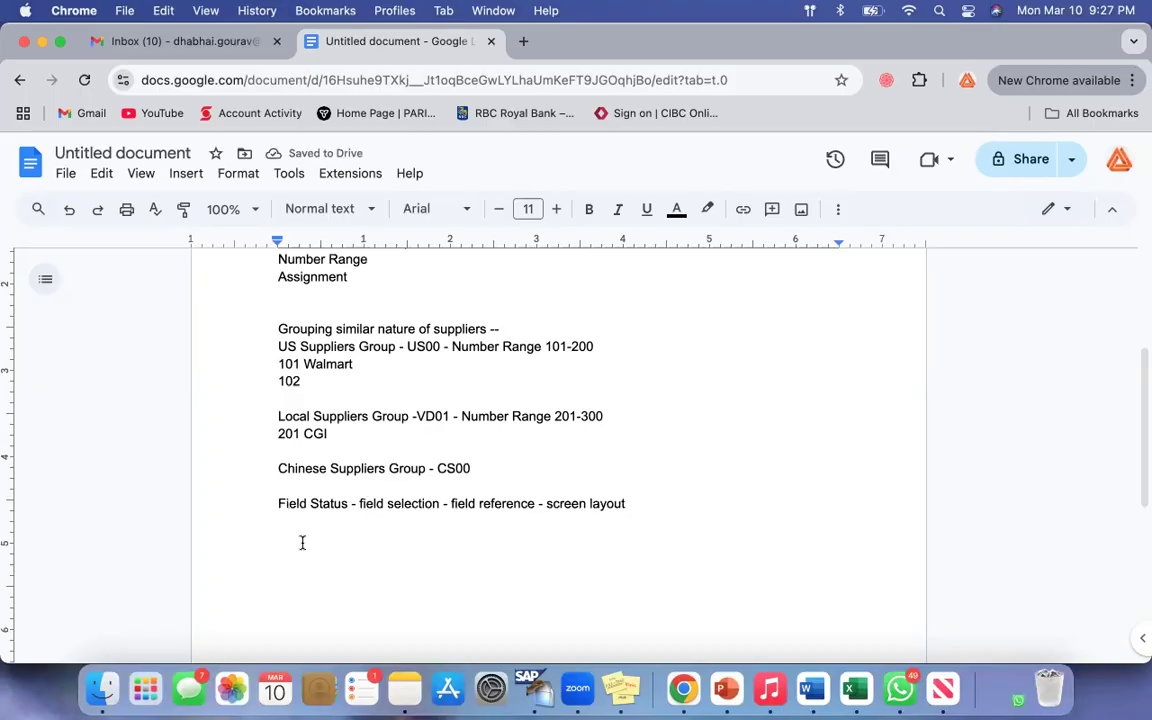
Step: Review the Field Status line in the notes, switch back to SAP and examine account group VD01's Field status section and name
{"action": "left_click", "coordinate": [280, 503]}
{"action": "left_click_drag", "start_coordinate": [283, 502], "coordinate": [653, 514]}
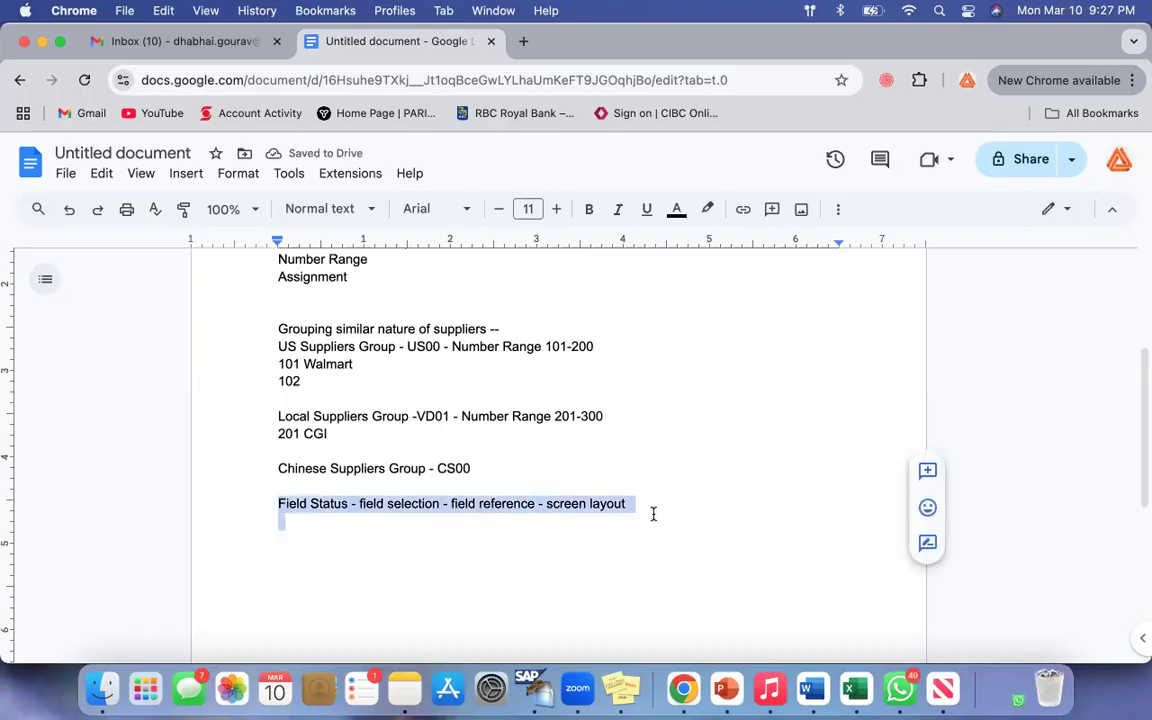
{"action": "left_click", "coordinate": [653, 514]}
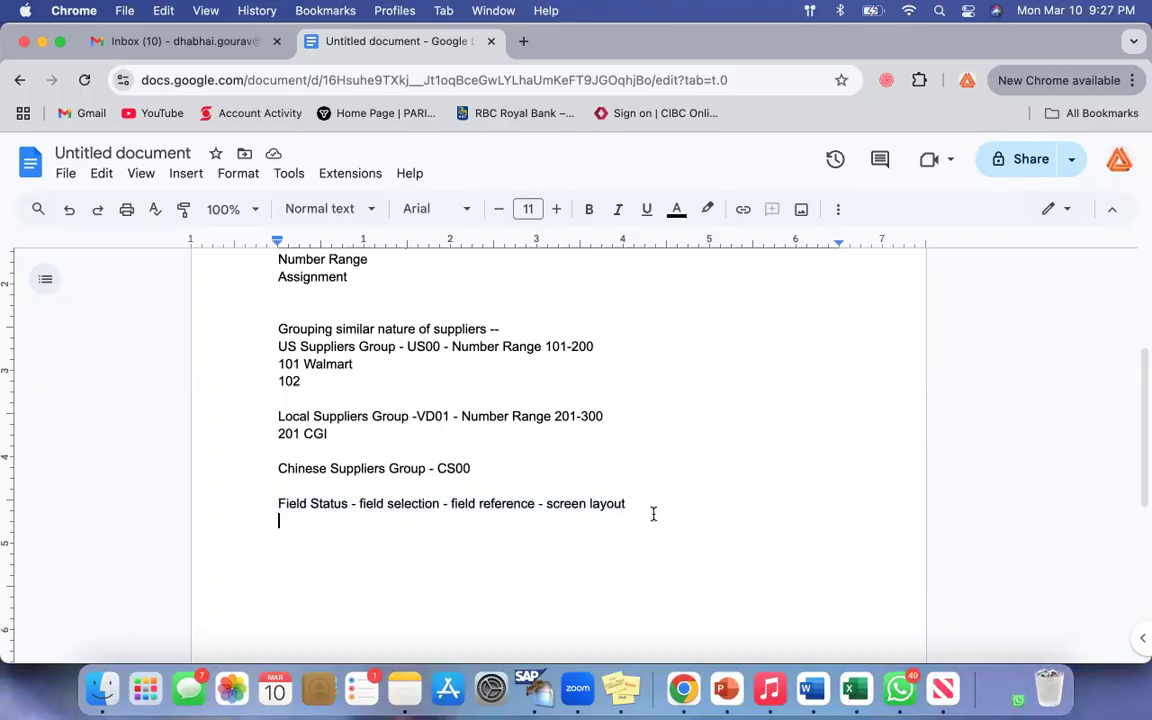
{"action": "left_click", "coordinate": [283, 505]}
{"action": "left_click_drag", "start_coordinate": [312, 506], "coordinate": [579, 532]}
{"action": "left_click", "coordinate": [579, 532]}
{"action": "left_click_drag", "start_coordinate": [284, 500], "coordinate": [596, 496]}
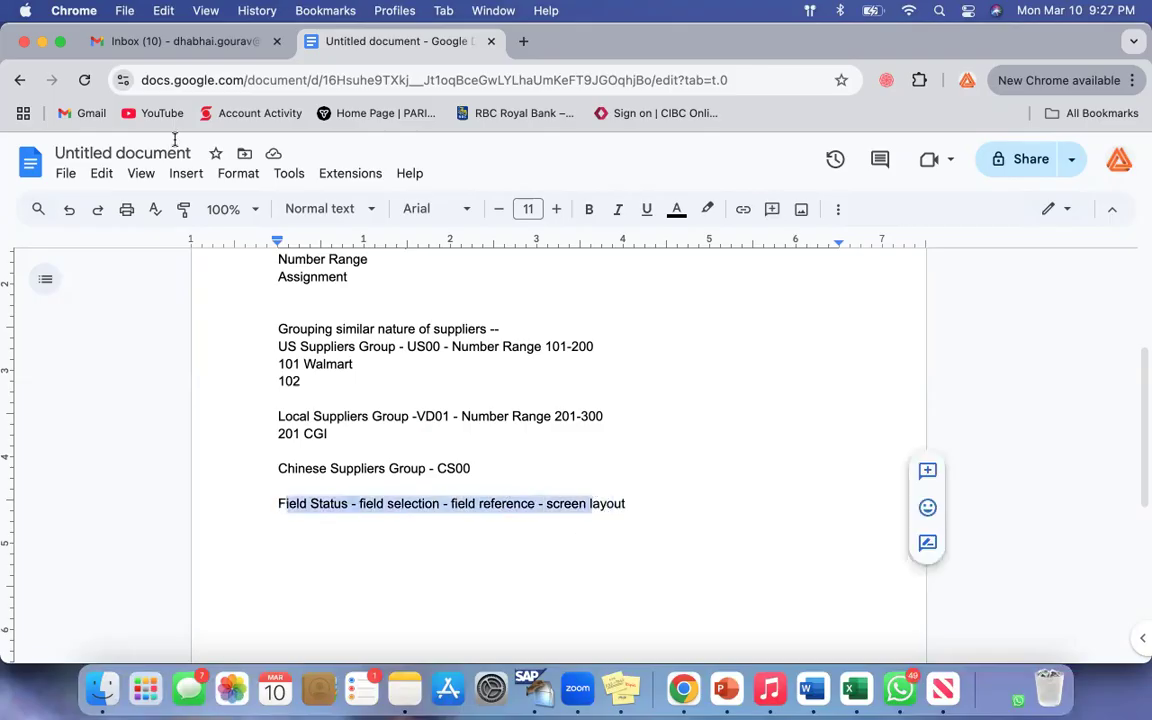
{"action": "left_click", "coordinate": [43, 41]}
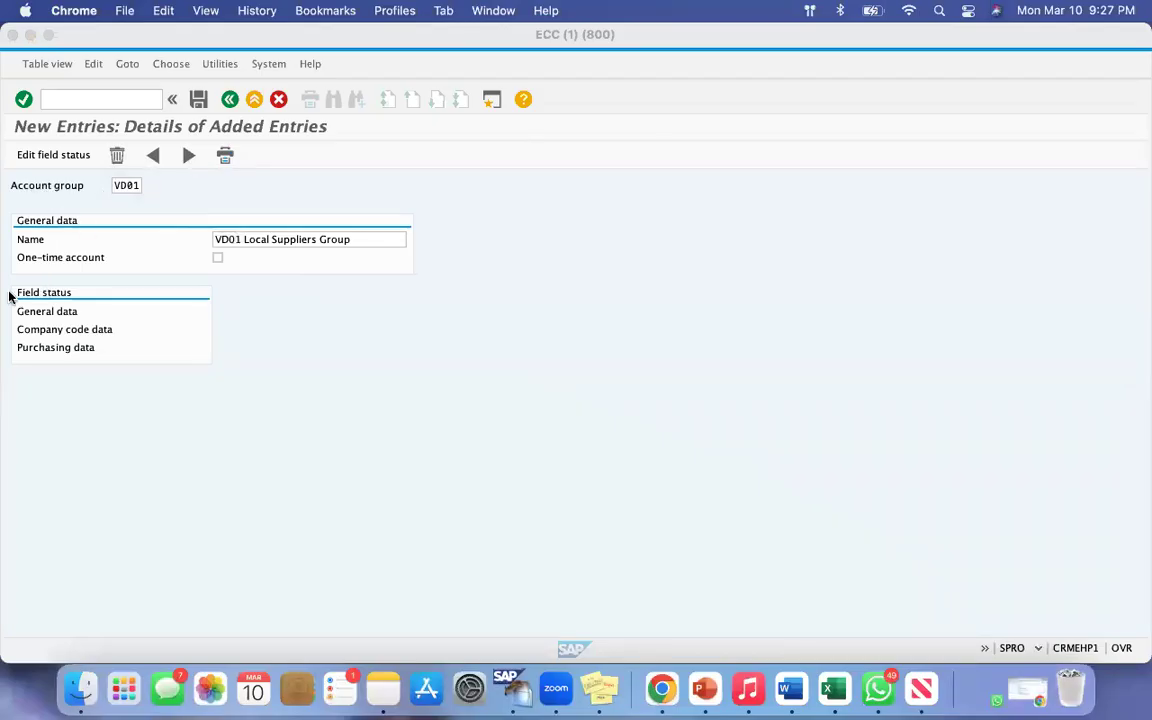
{"action": "key", "text": "super+shift+4"}
{"action": "left_click_drag", "start_coordinate": [4, 278], "coordinate": [168, 390]}
{"action": "left_click", "coordinate": [139, 195]}
{"action": "left_click", "coordinate": [216, 239]}
{"action": "left_click_drag", "start_coordinate": [333, 238], "coordinate": [354, 240]}
{"action": "left_click", "coordinate": [354, 240]}
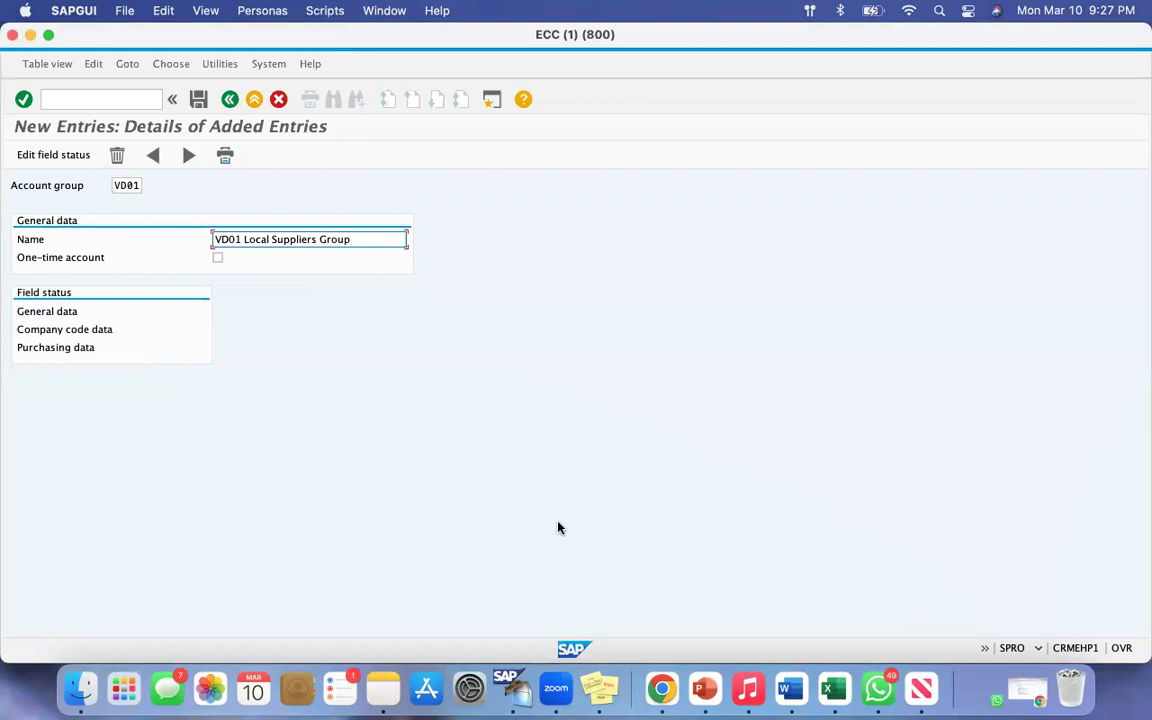
Step: Switch to the Google Docs notes in Chrome and review the Local Suppliers Group line with its 201 CGI entry
{"action": "left_click", "coordinate": [661, 687]}
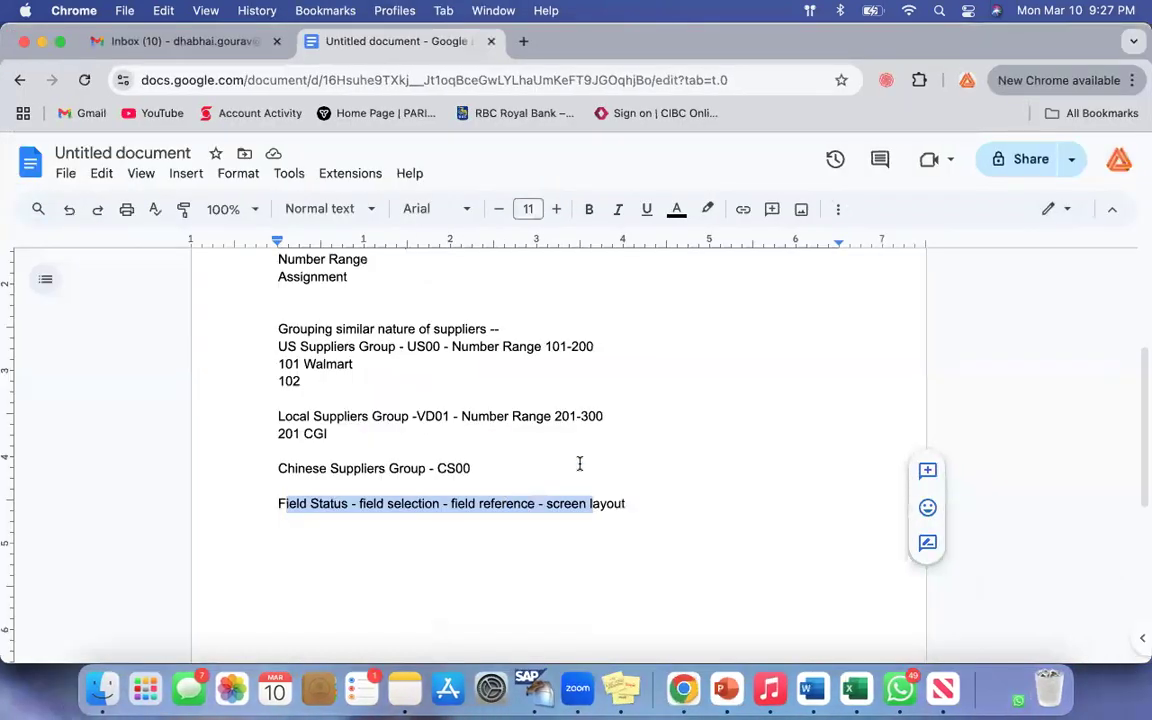
{"action": "left_click", "coordinate": [579, 464]}
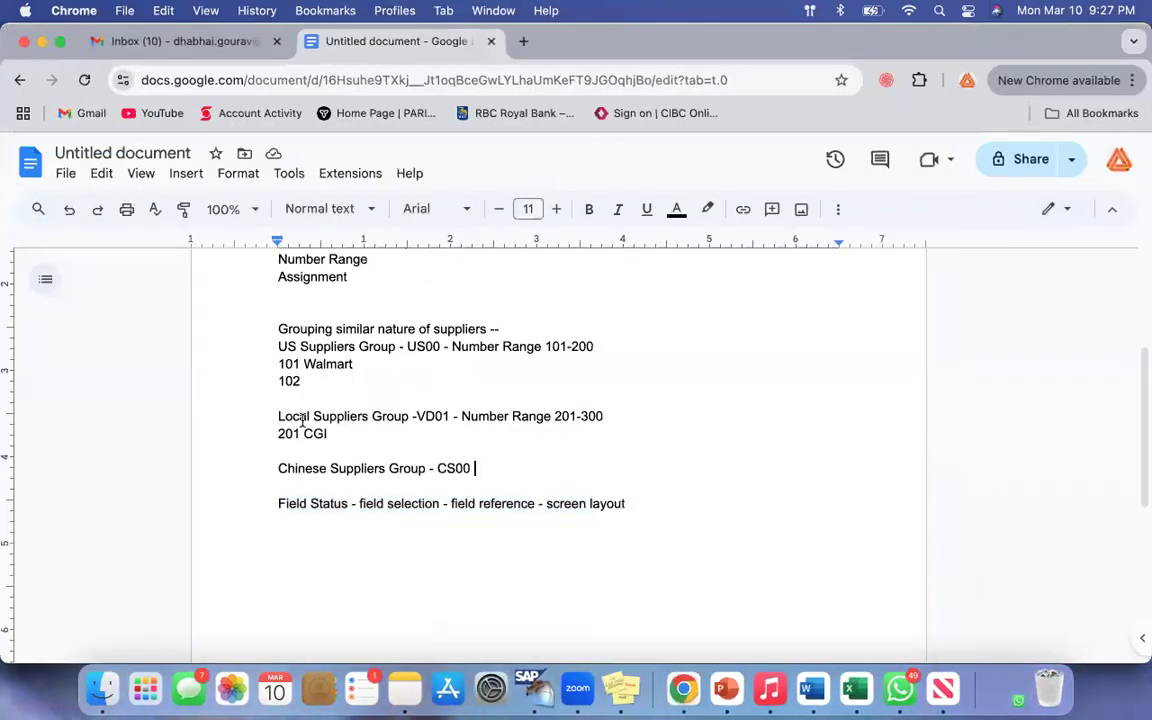
{"action": "left_click_drag", "start_coordinate": [279, 418], "coordinate": [573, 416]}
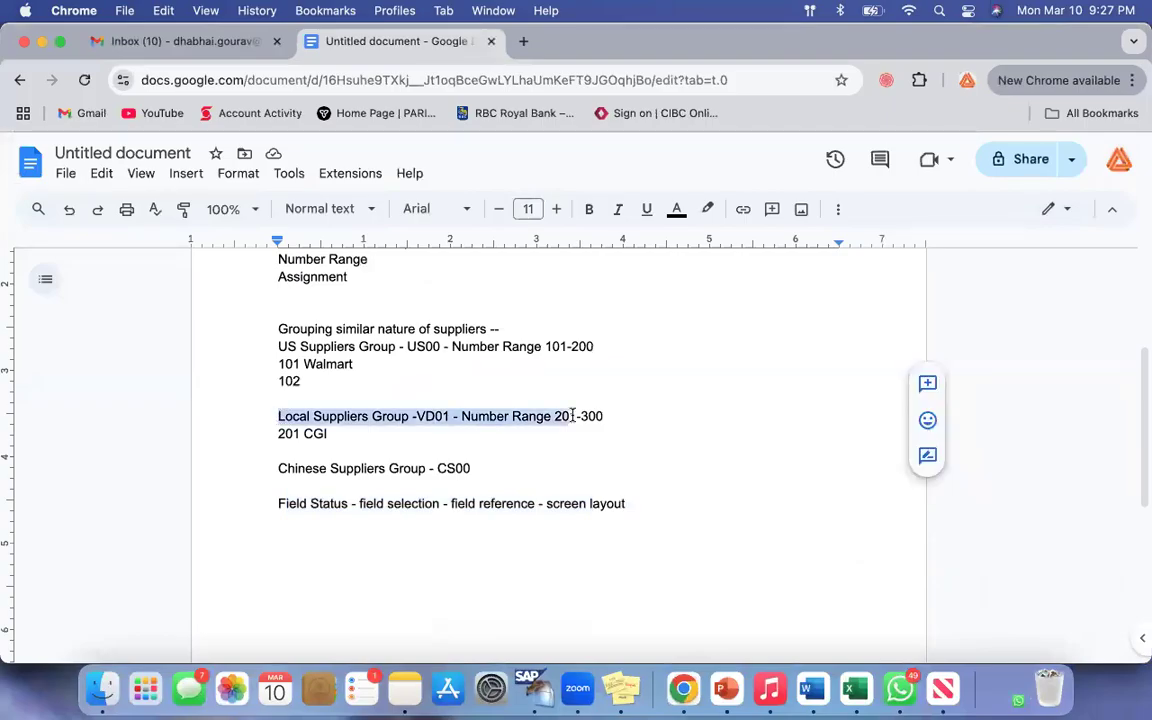
{"action": "left_click_drag", "start_coordinate": [303, 434], "coordinate": [332, 432]}
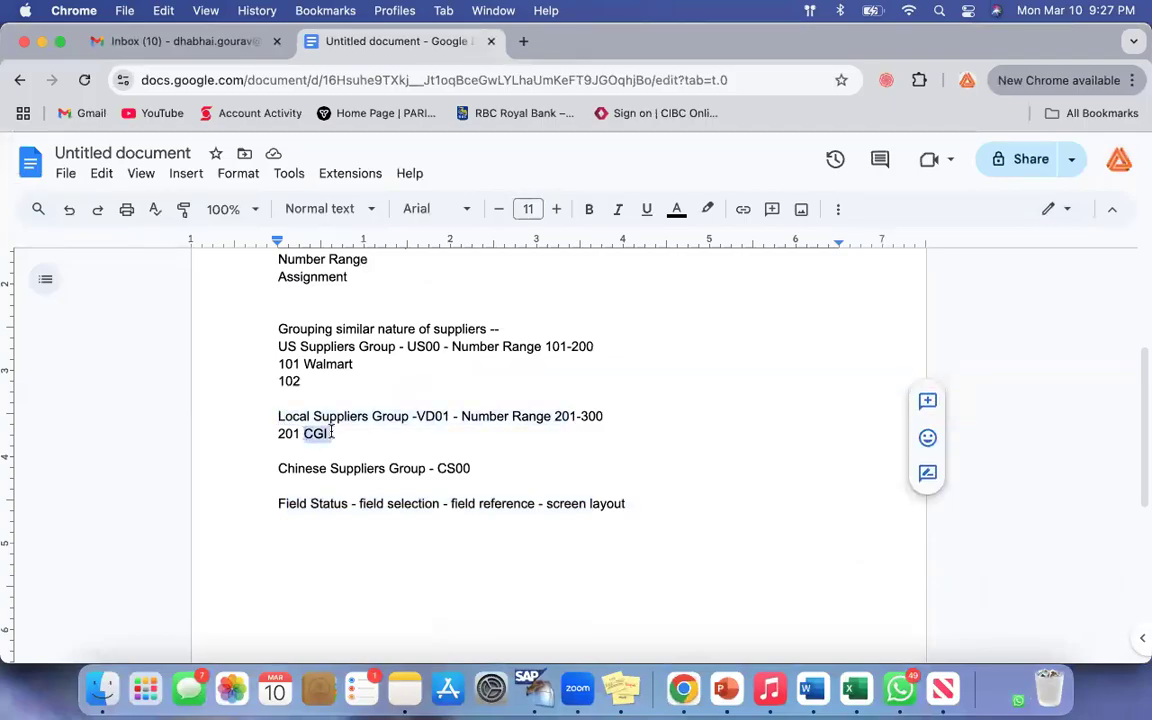
{"action": "left_click", "coordinate": [333, 432]}
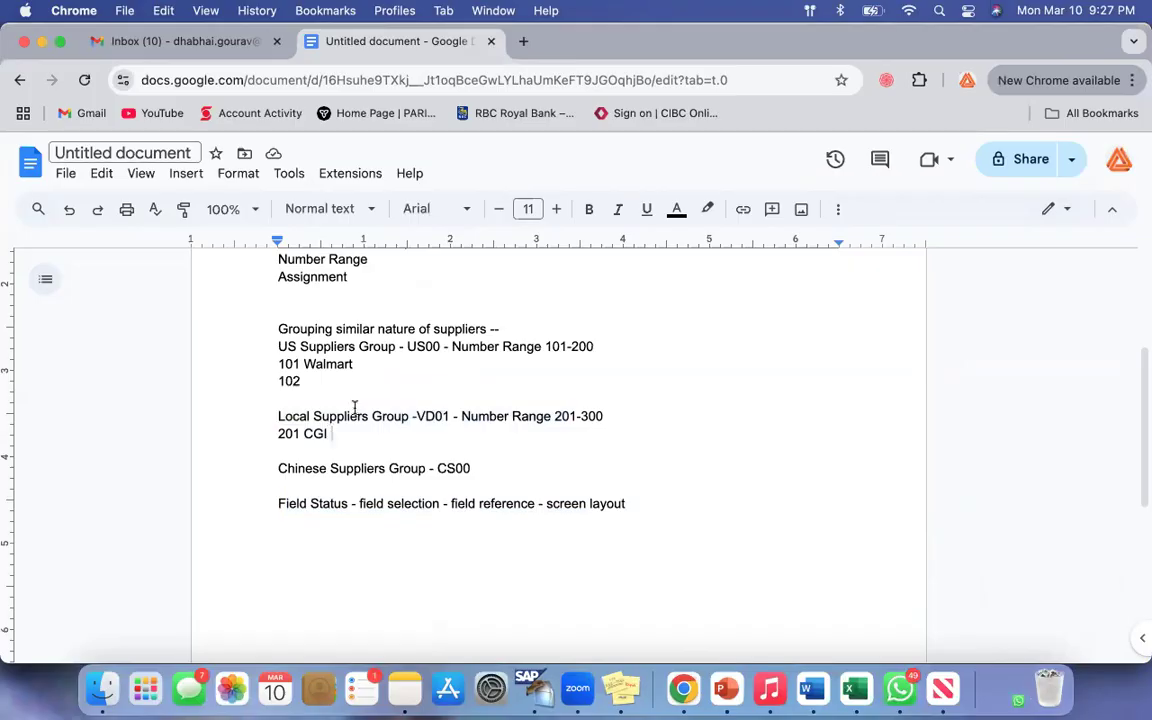
{"action": "double_click", "coordinate": [312, 433]}
Step: List Name, Phone, Email, Account and Tax on separate lines below the 201 CGI entry
{"action": "left_click", "coordinate": [360, 432]}
{"action": "key", "text": "Return"}
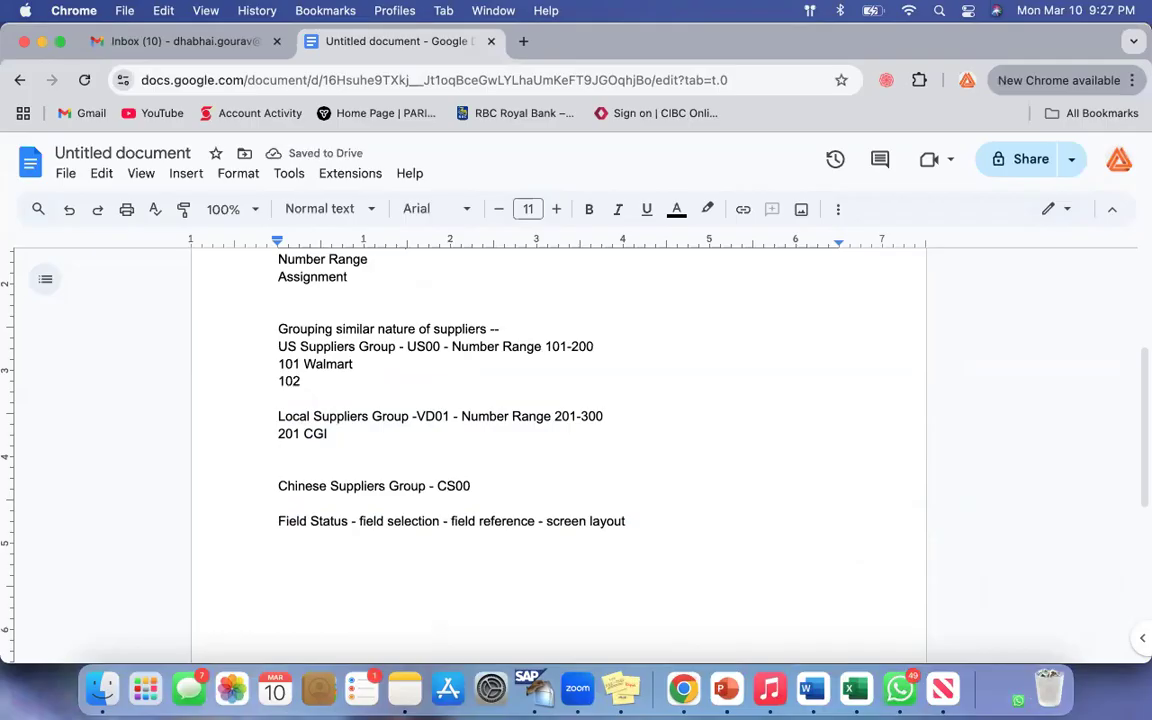
{"action": "type", "text": "Name"}
{"action": "key", "text": "Return"}
{"action": "type", "text": "Phone"}
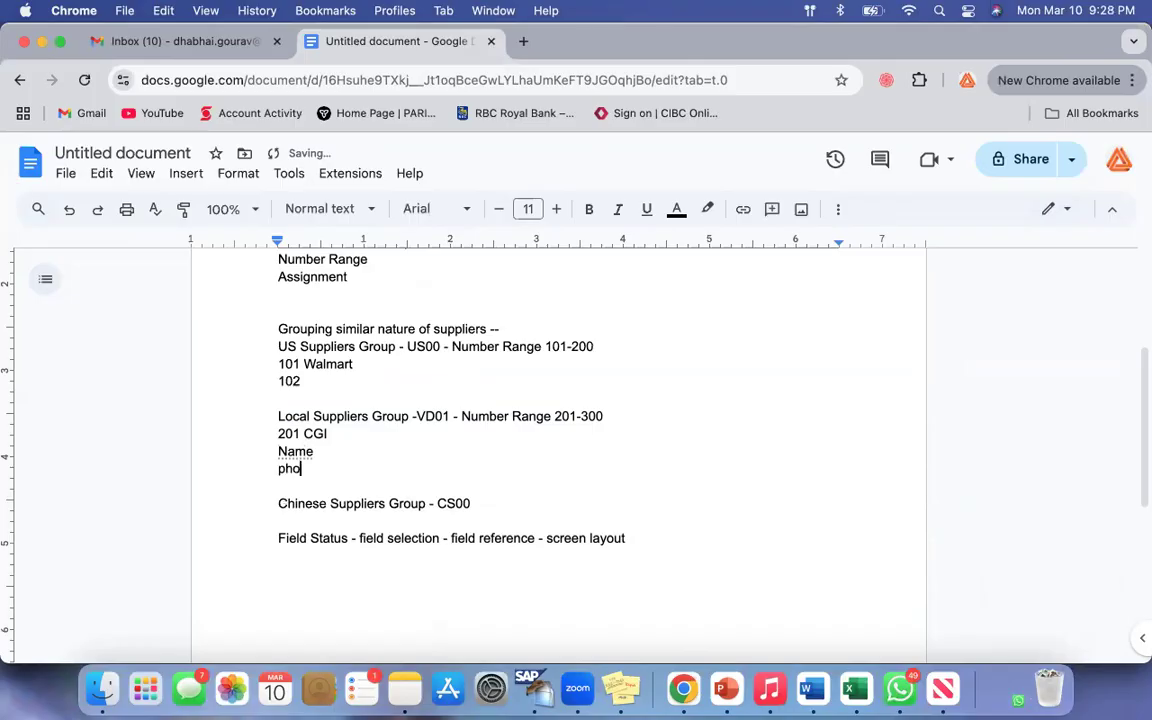
{"action": "key", "text": "Return"}
{"action": "type", "text": "email"}
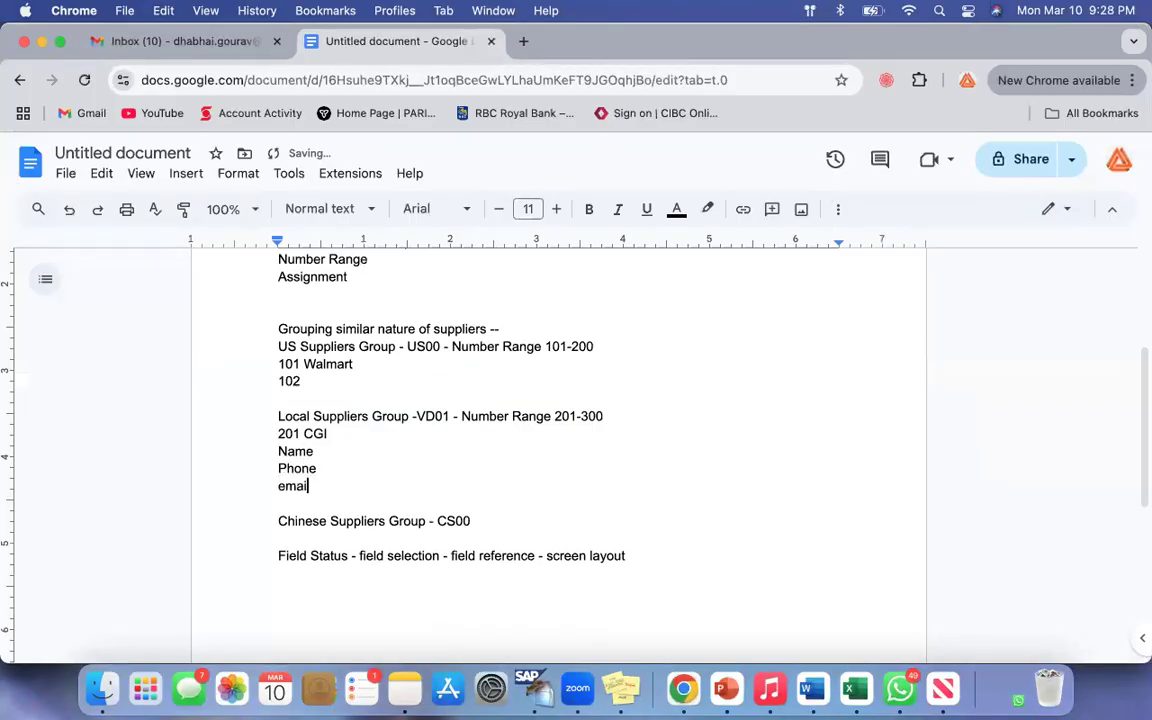
{"action": "key", "text": "Return"}
{"action": "type", "text": "account"}
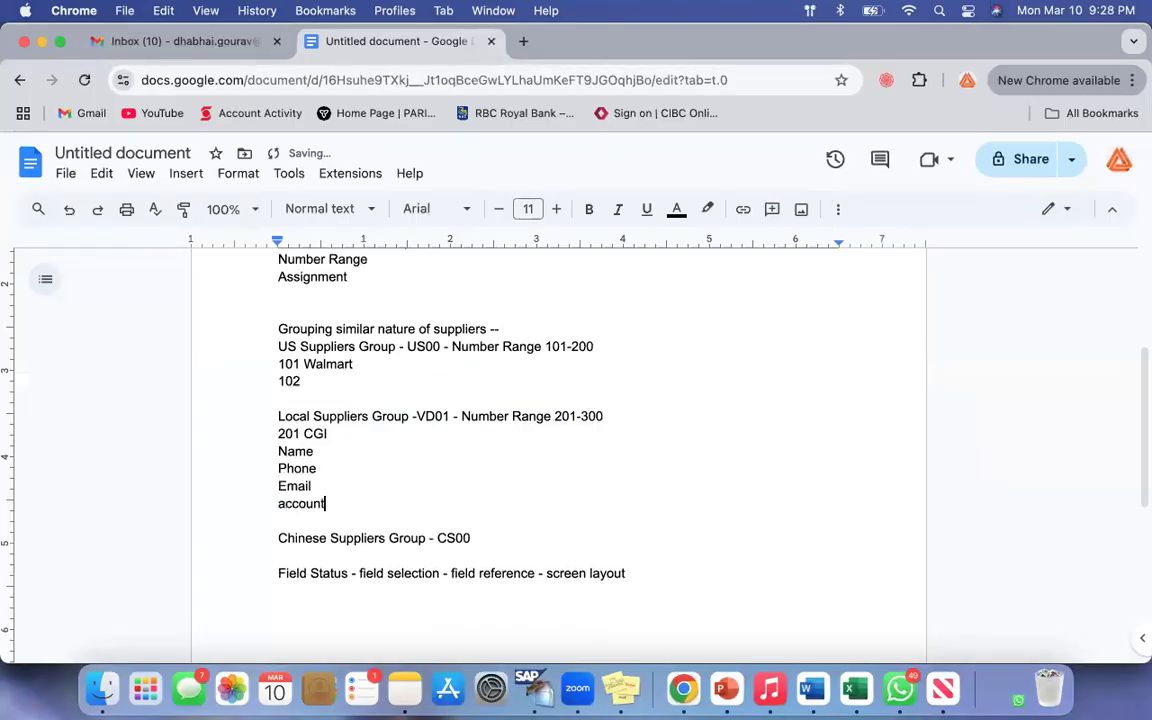
{"action": "key", "text": "Return"}
{"action": "type", "text": "tax"}
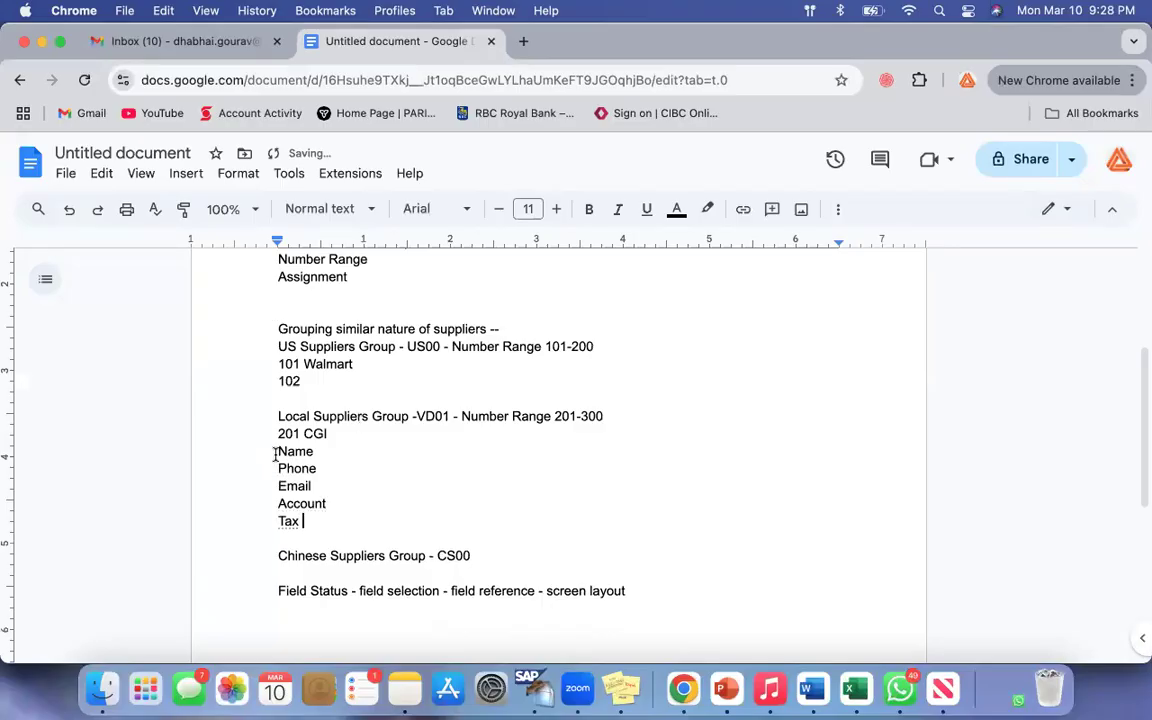
Step: Replace the Name to Tax list below 201 CGI with the single line General
{"action": "left_click_drag", "start_coordinate": [279, 453], "coordinate": [345, 536]}
{"action": "left_click", "coordinate": [334, 506]}
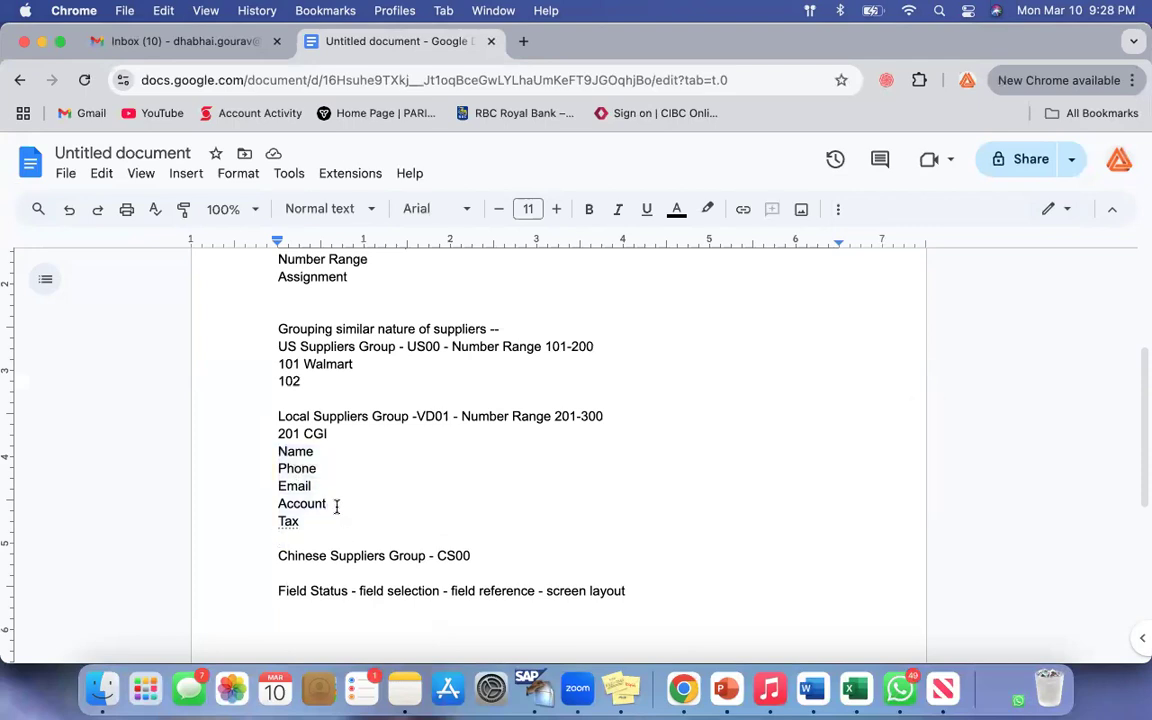
{"action": "left_click_drag", "start_coordinate": [279, 453], "coordinate": [360, 541]}
{"action": "left_click", "coordinate": [360, 541]}
{"action": "left_click_drag", "start_coordinate": [279, 452], "coordinate": [335, 522]}
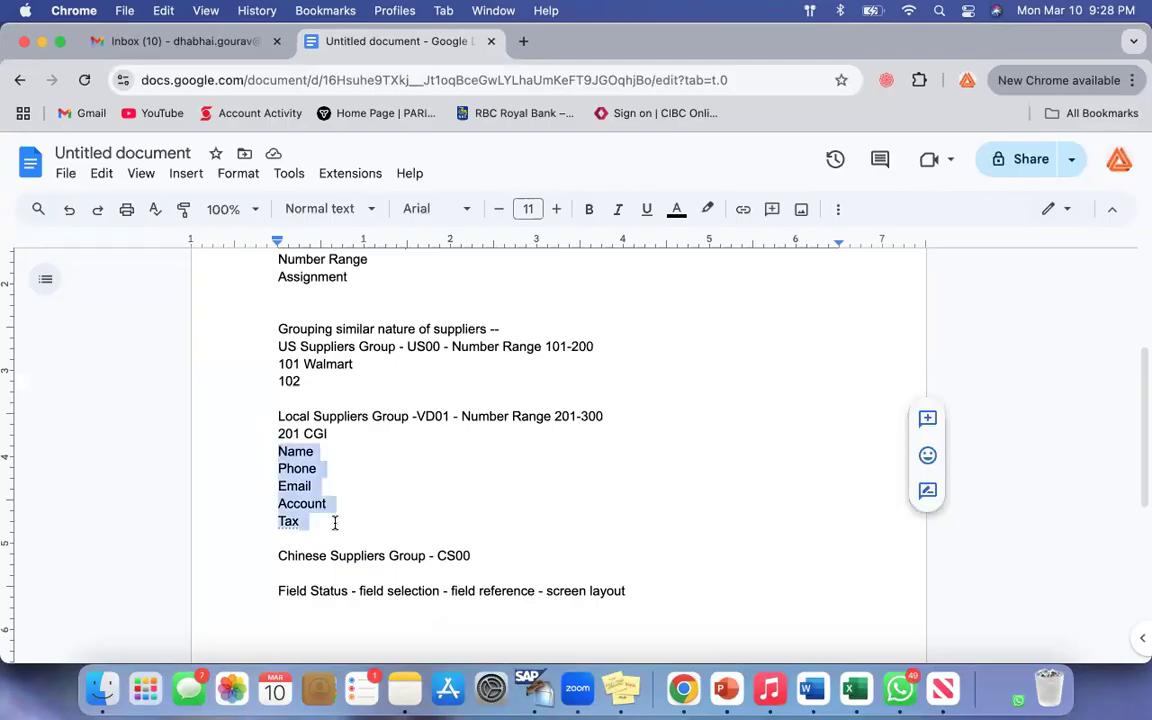
{"action": "key", "text": "BackSpace"}
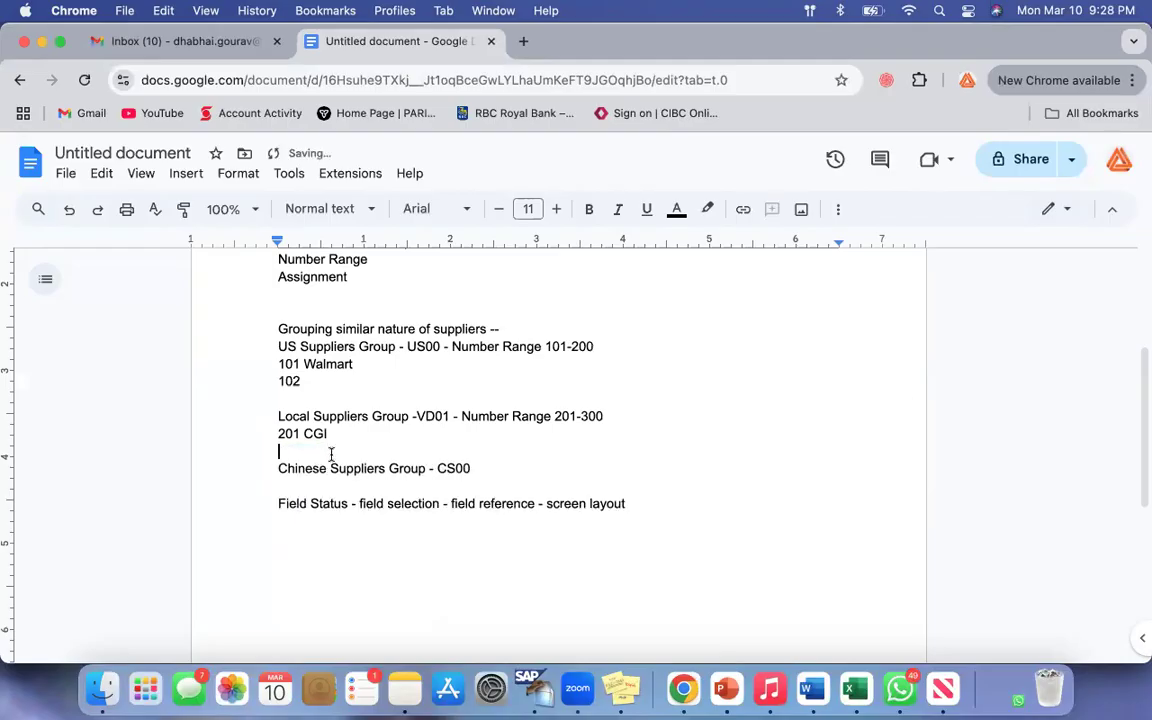
{"action": "type", "text": "General"}
{"action": "key", "text": "Return"}
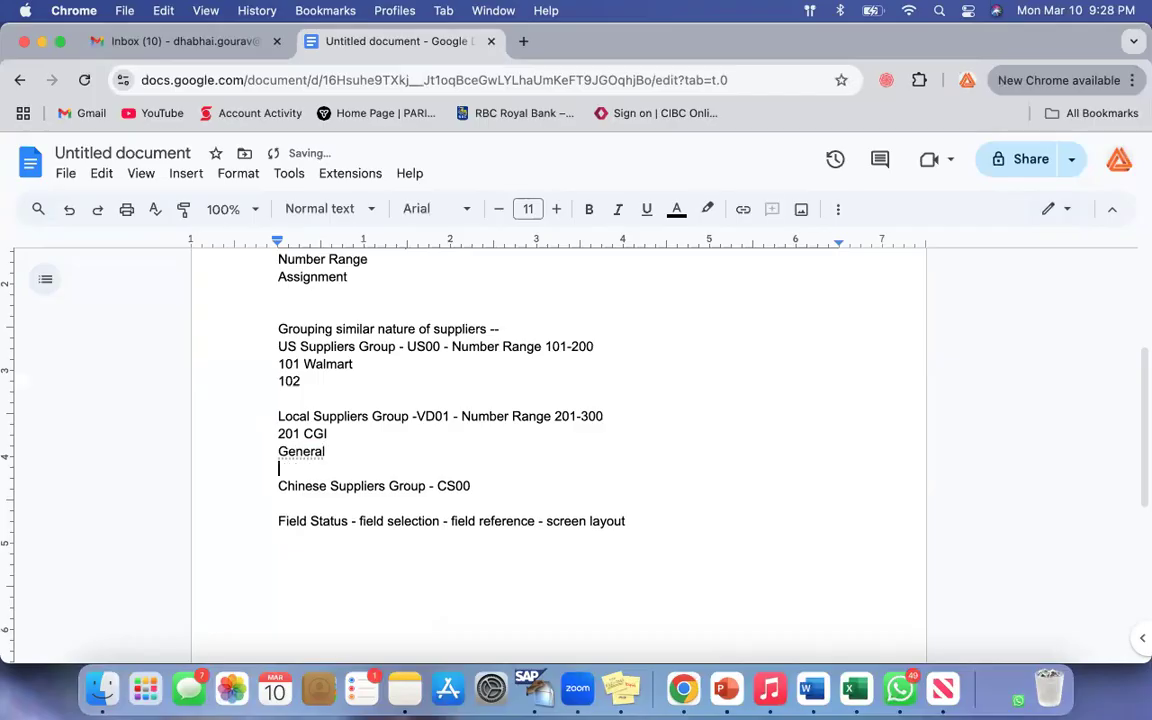
Step: Return to SAP and save the new vendor account group VD01
{"action": "left_click", "coordinate": [42, 41]}
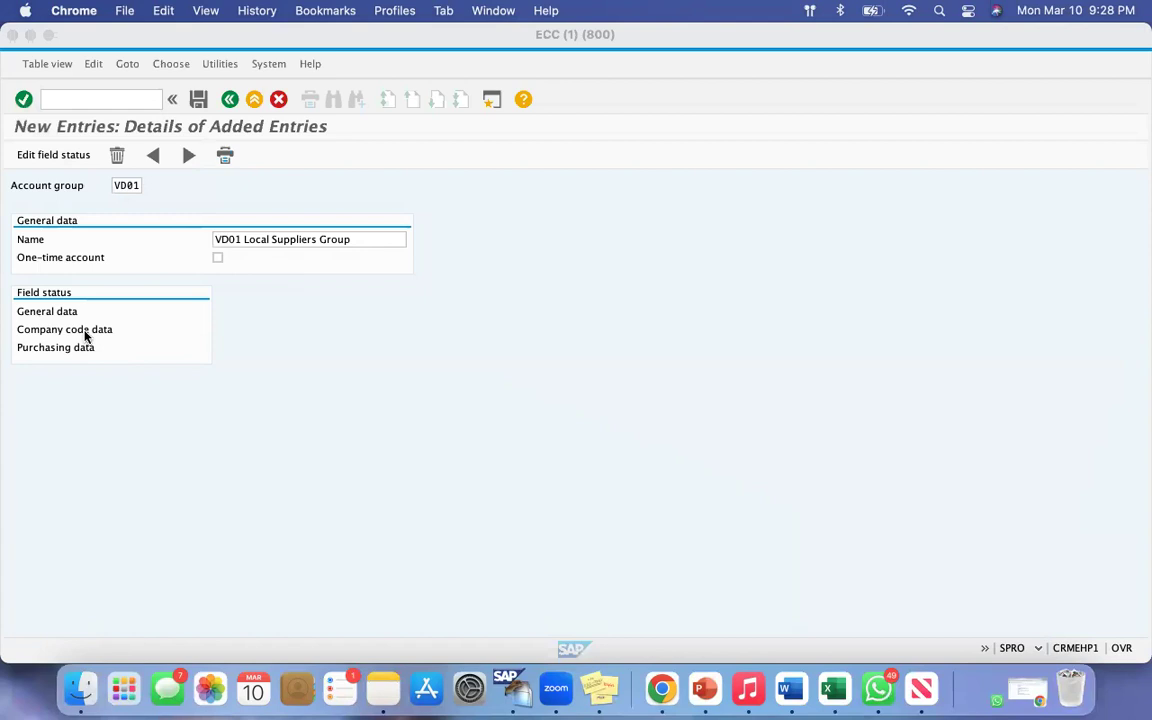
{"action": "left_click", "coordinate": [200, 100]}
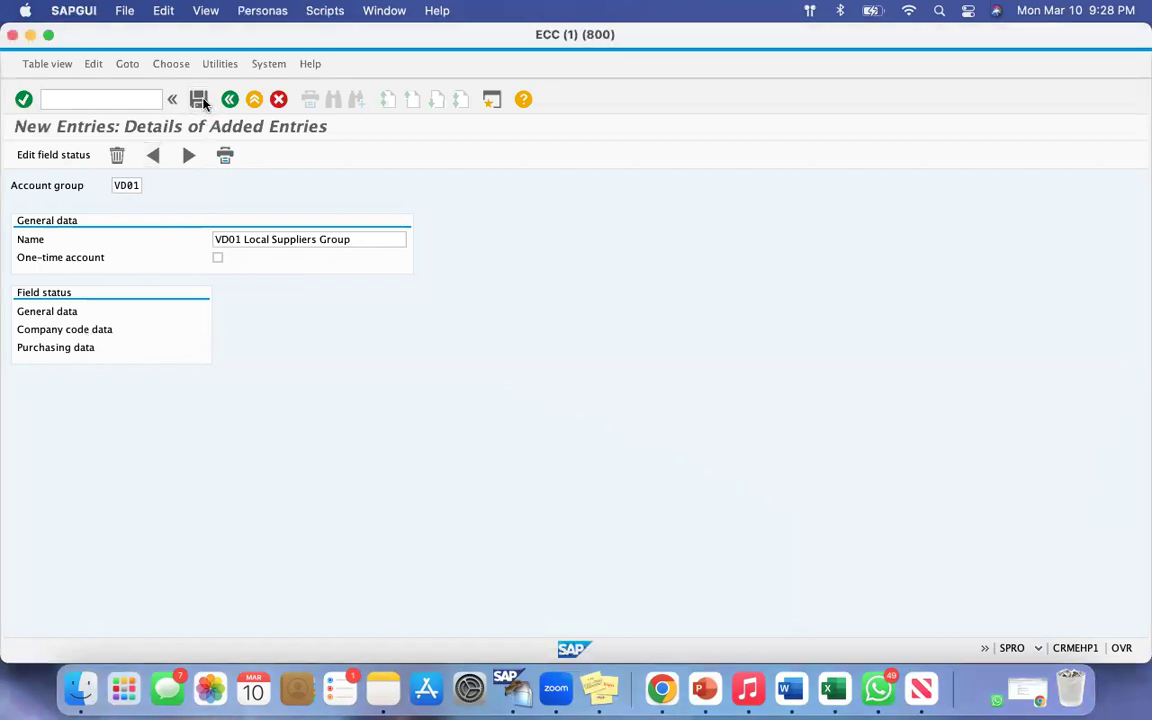
{"action": "left_click", "coordinate": [200, 100]}
{"action": "left_click", "coordinate": [267, 201]}
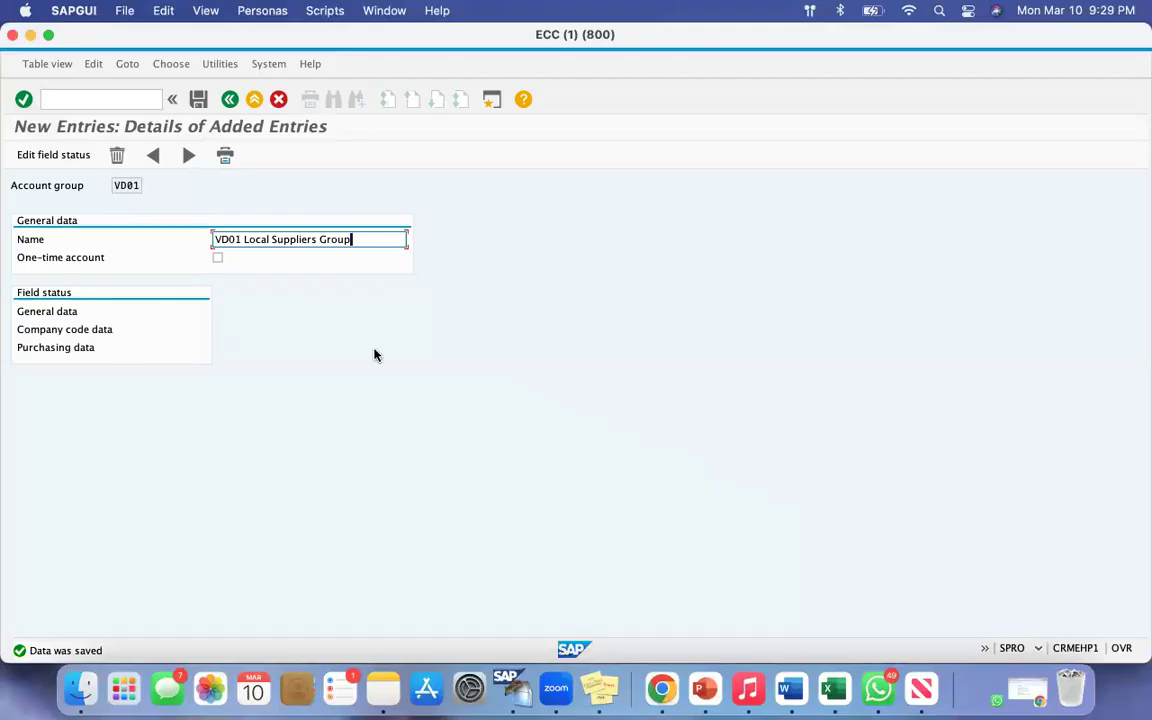
Step: Review the field status areas of account group VD01 and open the Address group under its General data
{"action": "double_click", "coordinate": [126, 188]}
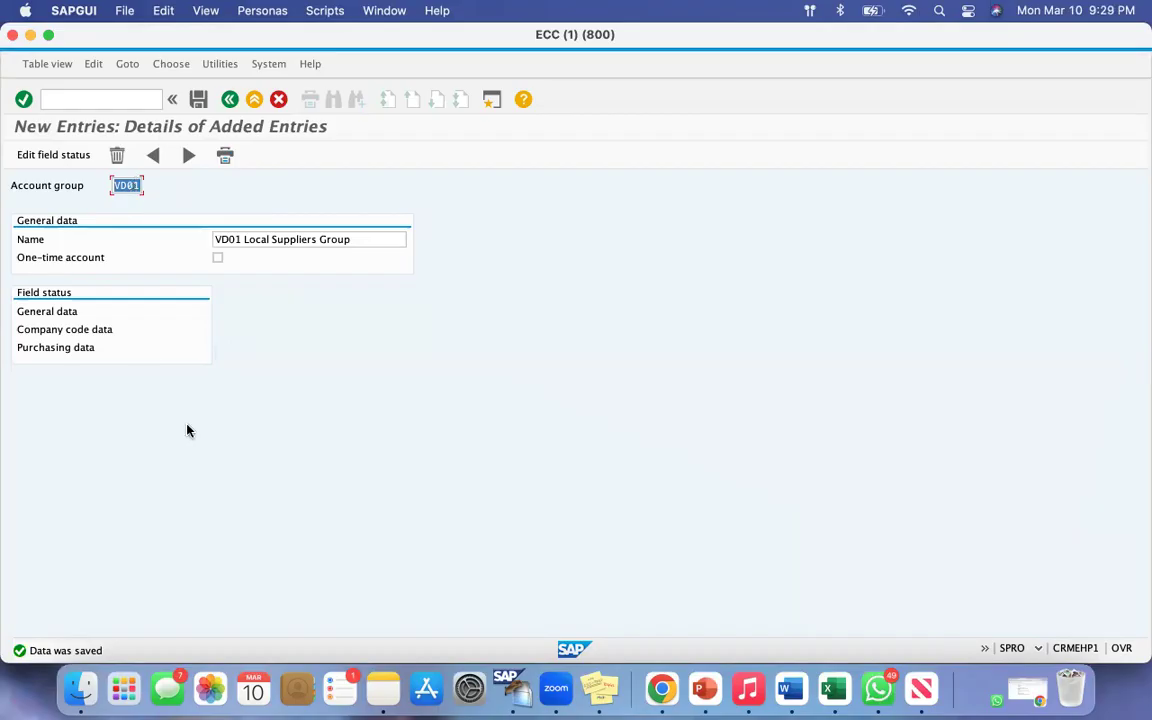
{"action": "left_click_drag", "start_coordinate": [25, 312], "coordinate": [83, 348]}
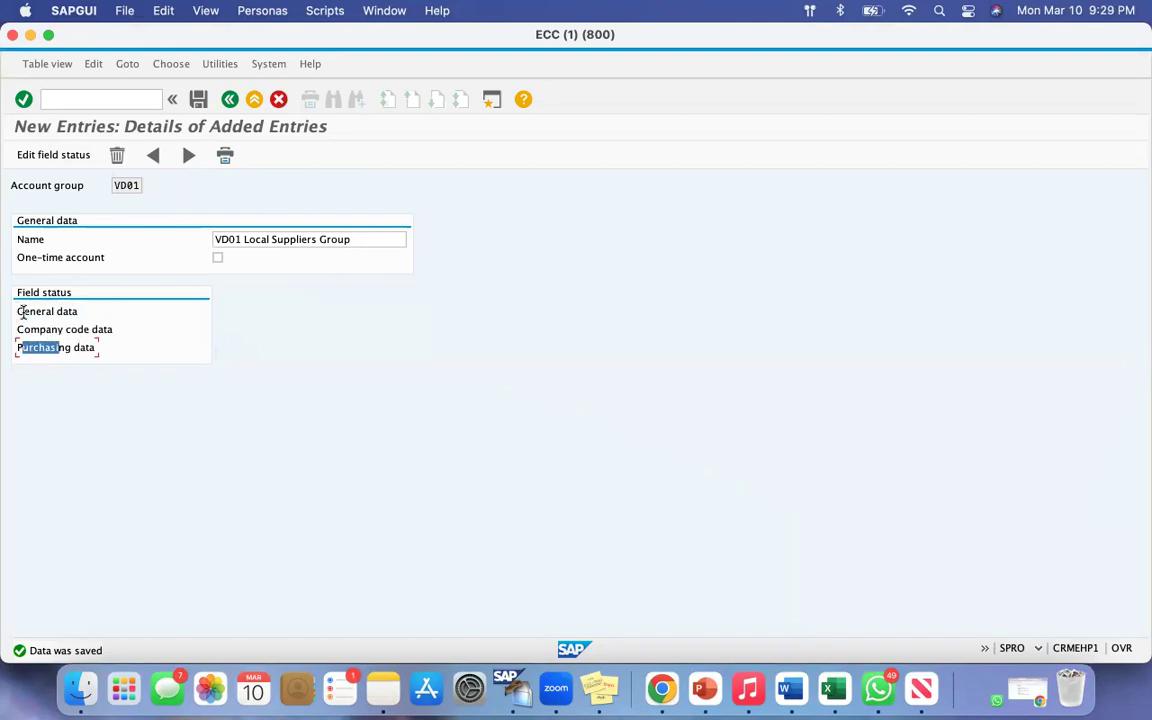
{"action": "left_click_drag", "start_coordinate": [22, 311], "coordinate": [68, 312]}
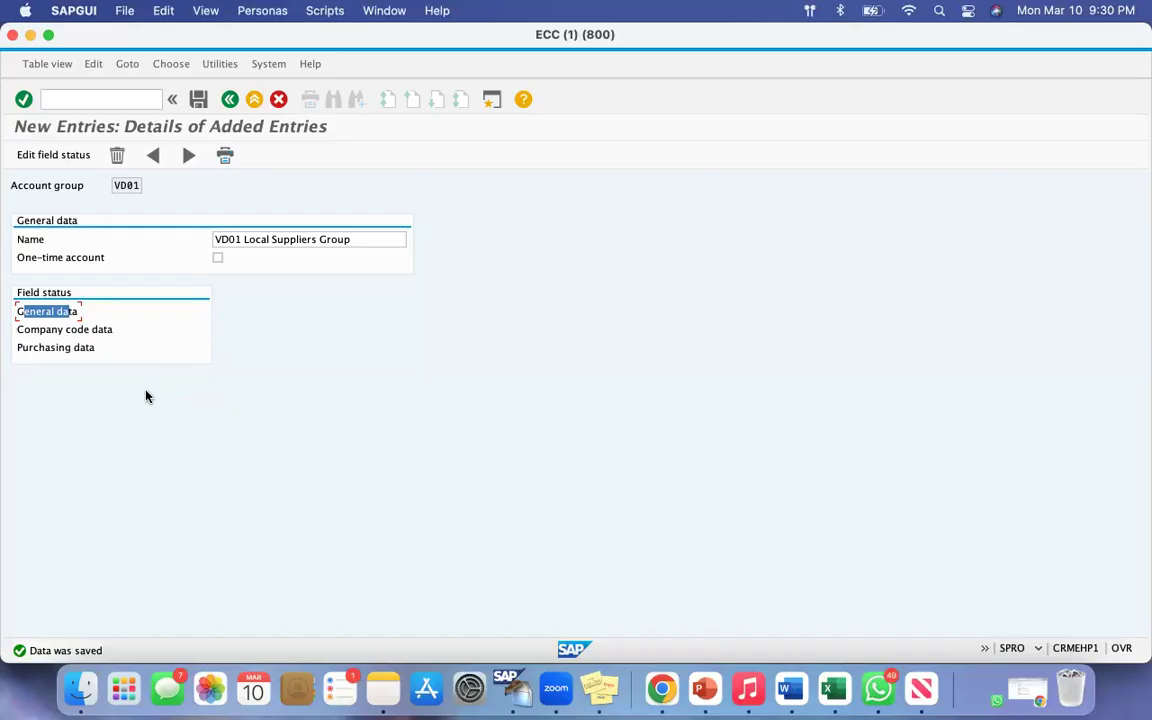
{"action": "left_click", "coordinate": [45, 313]}
{"action": "double_click", "coordinate": [46, 313]}
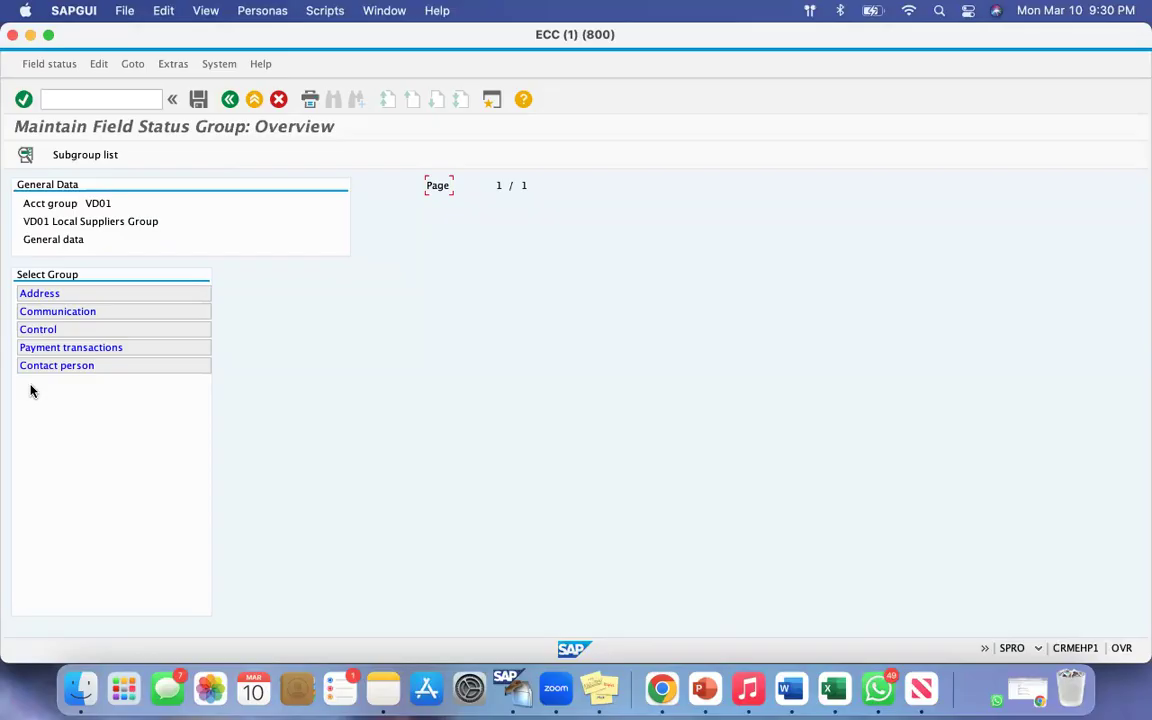
{"action": "double_click", "coordinate": [39, 293]}
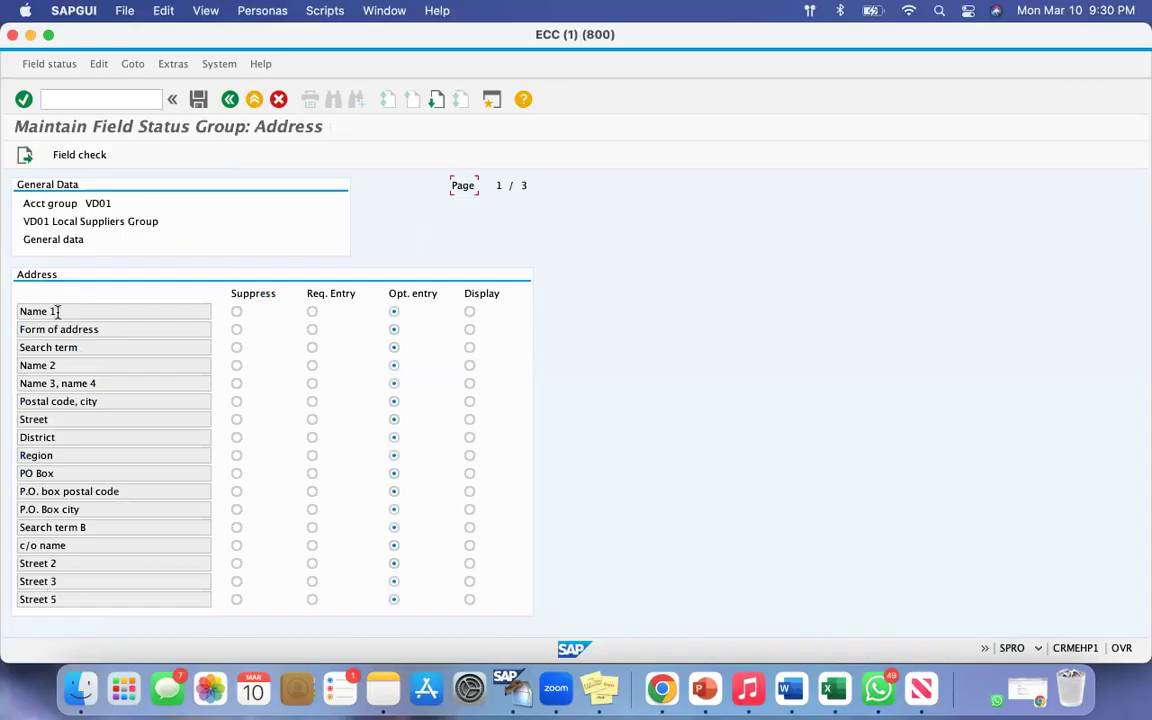
Step: Review the address fields and try required, suppressed and display status for Name 1 before restoring it to optional entry
{"action": "left_click_drag", "start_coordinate": [56, 311], "coordinate": [10, 312]}
{"action": "left_click_drag", "start_coordinate": [80, 347], "coordinate": [18, 365]}
{"action": "left_click_drag", "start_coordinate": [102, 383], "coordinate": [33, 436]}
{"action": "left_click", "coordinate": [311, 312]}
{"action": "left_click", "coordinate": [237, 313]}
{"action": "left_click", "coordinate": [394, 312]}
{"action": "left_click", "coordinate": [469, 312]}
{"action": "left_click", "coordinate": [394, 313]}
Step: Go back to account group VD01's details and examine the Company code data entry under Field status
{"action": "left_click", "coordinate": [229, 99]}
{"action": "left_click", "coordinate": [229, 99]}
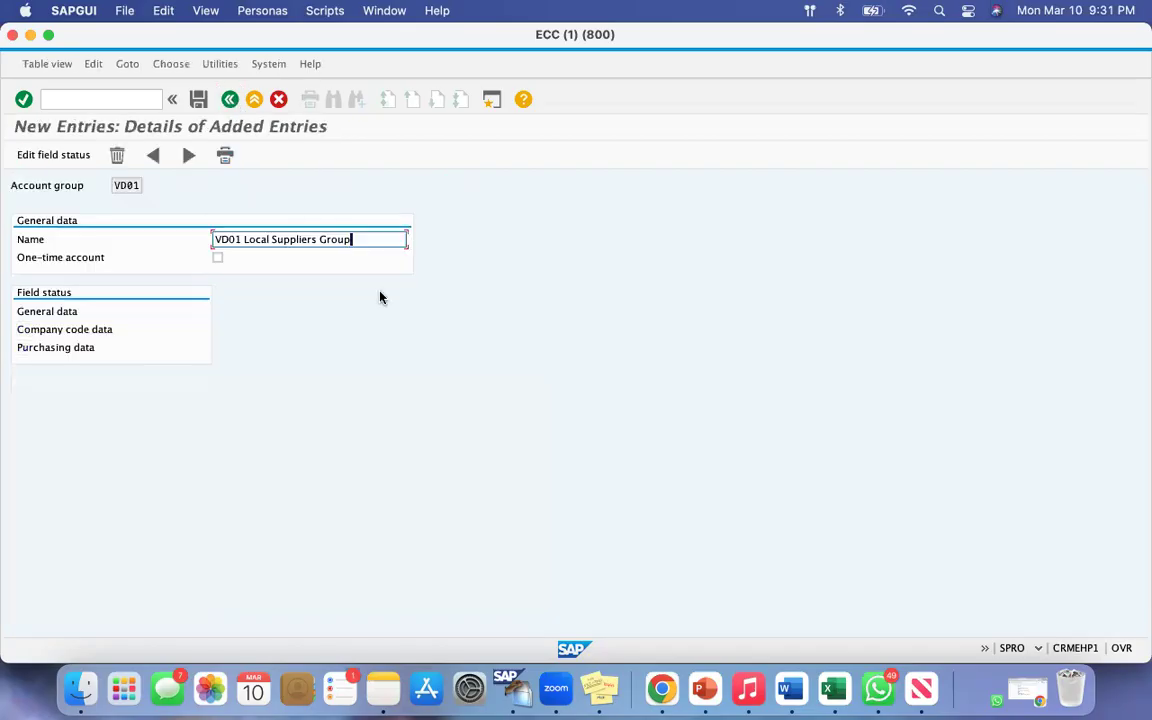
{"action": "left_click_drag", "start_coordinate": [21, 329], "coordinate": [95, 329]}
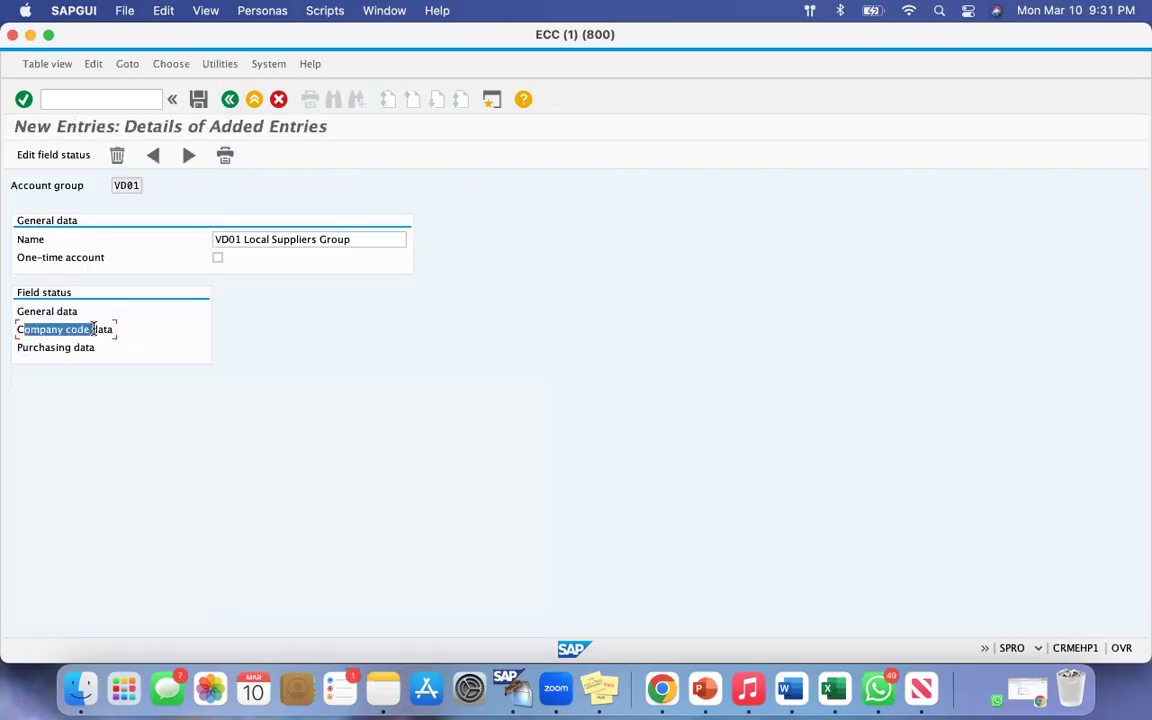
Step: Open the Account management group under VD01's Company code data and make Reconciliation account a required entry
{"action": "double_click", "coordinate": [60, 329]}
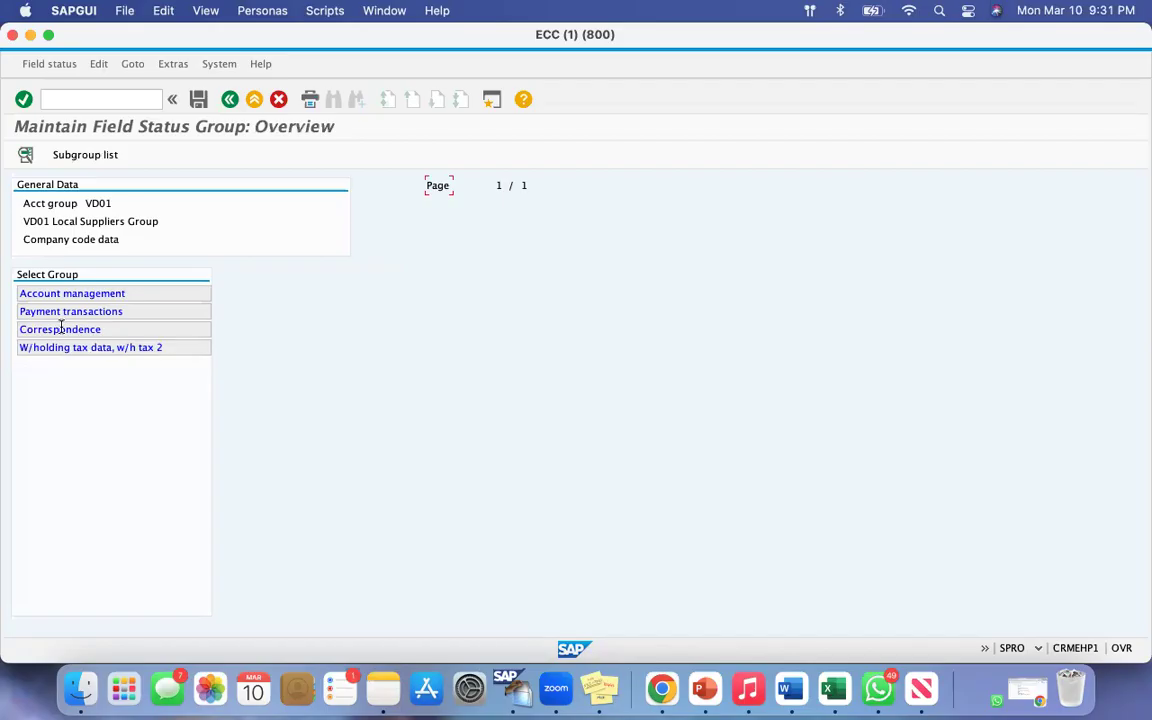
{"action": "double_click", "coordinate": [73, 292]}
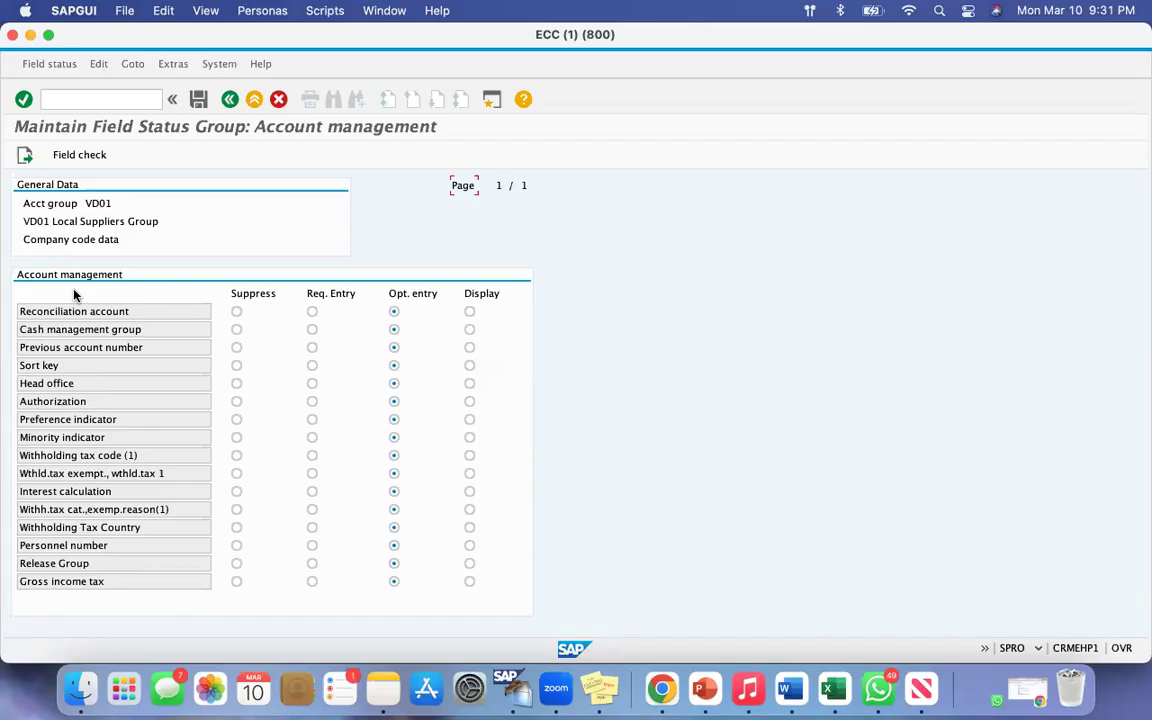
{"action": "right_click", "coordinate": [36, 205]}
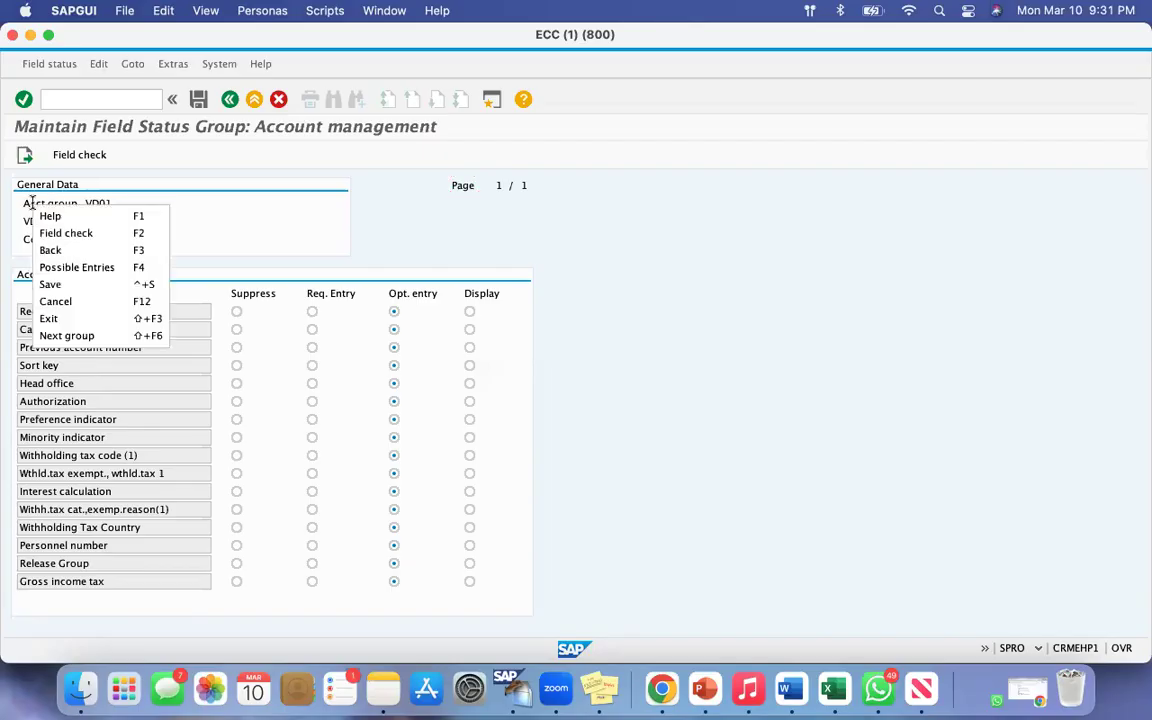
{"action": "left_click", "coordinate": [193, 212]}
{"action": "left_click_drag", "start_coordinate": [112, 203], "coordinate": [44, 203]}
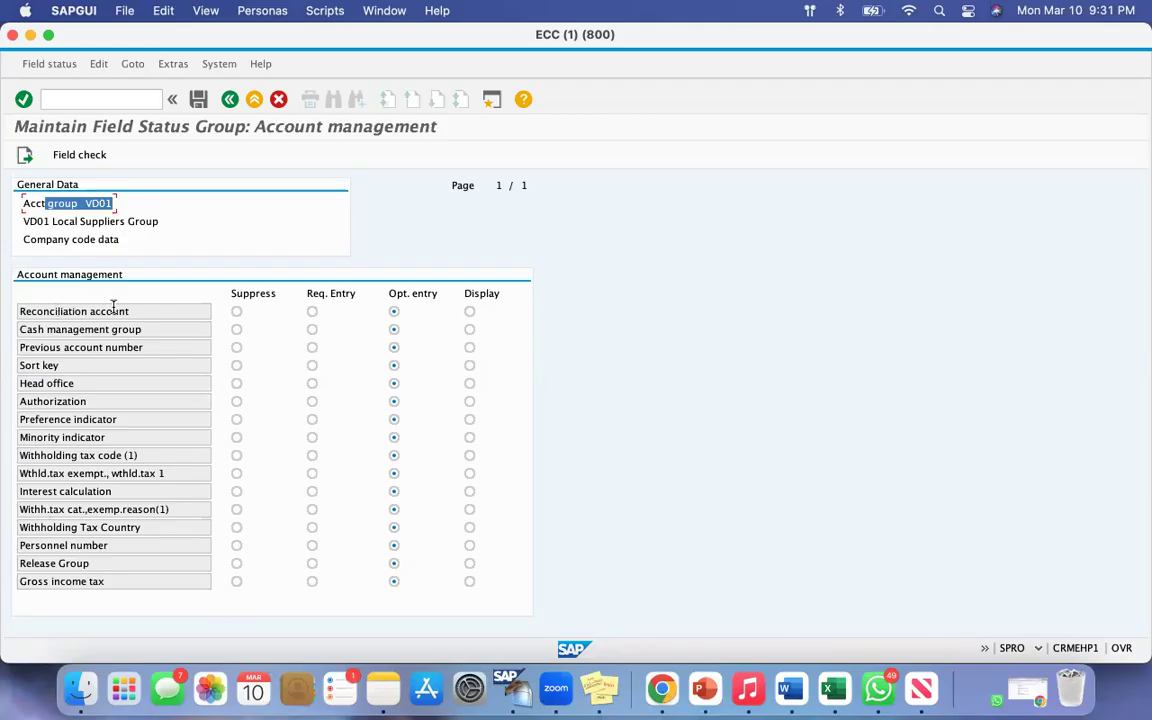
{"action": "left_click_drag", "start_coordinate": [127, 311], "coordinate": [28, 311]}
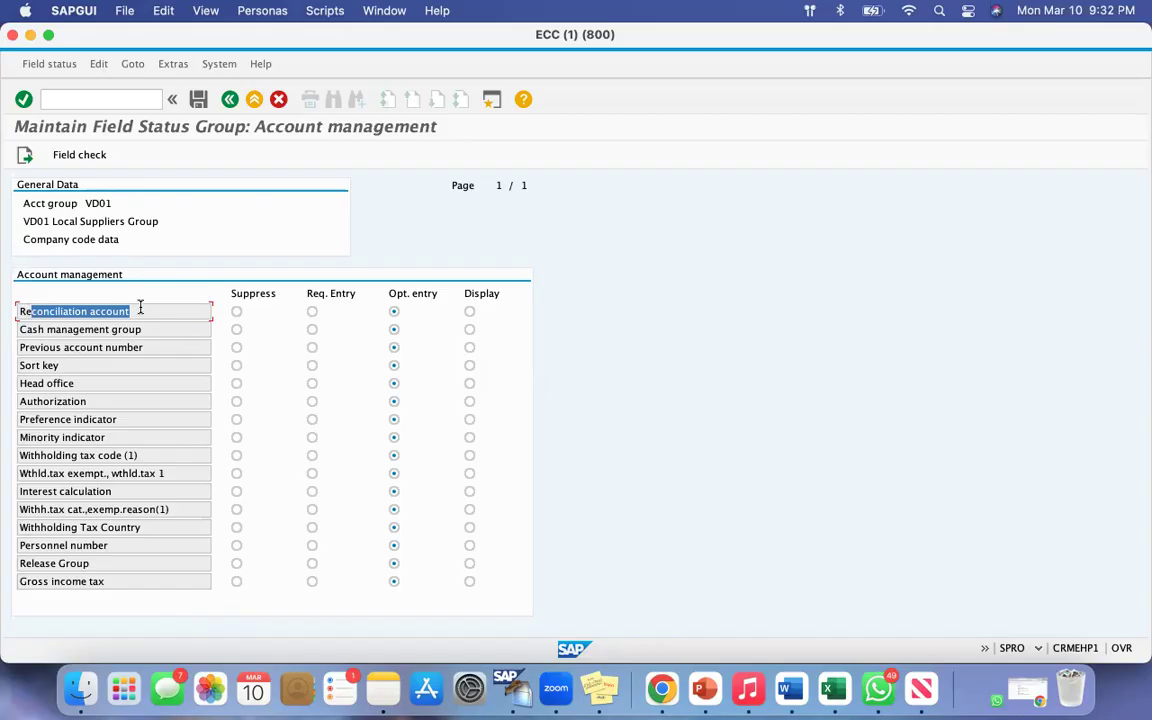
{"action": "left_click", "coordinate": [311, 312]}
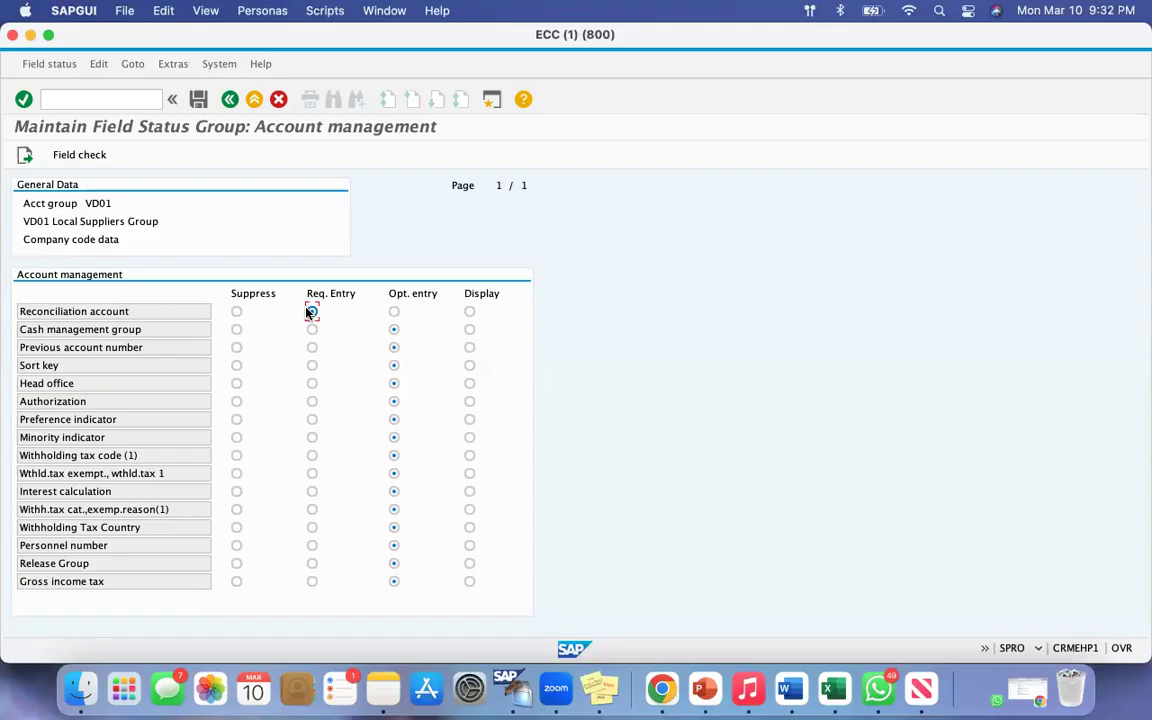
Step: Examine the Reconciliation account field in the Account management group
{"action": "left_click_drag", "start_coordinate": [122, 310], "coordinate": [29, 304]}
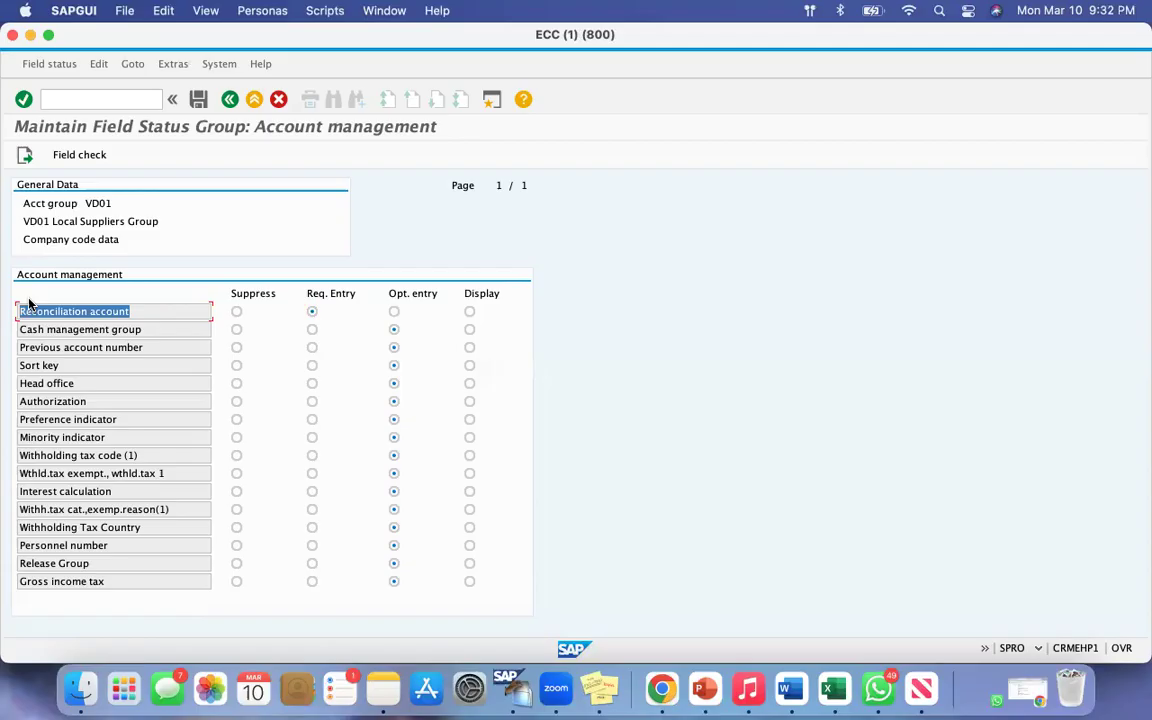
{"action": "left_click", "coordinate": [119, 310]}
{"action": "left_click_drag", "start_coordinate": [131, 311], "coordinate": [22, 311]}
{"action": "left_click", "coordinate": [144, 311]}
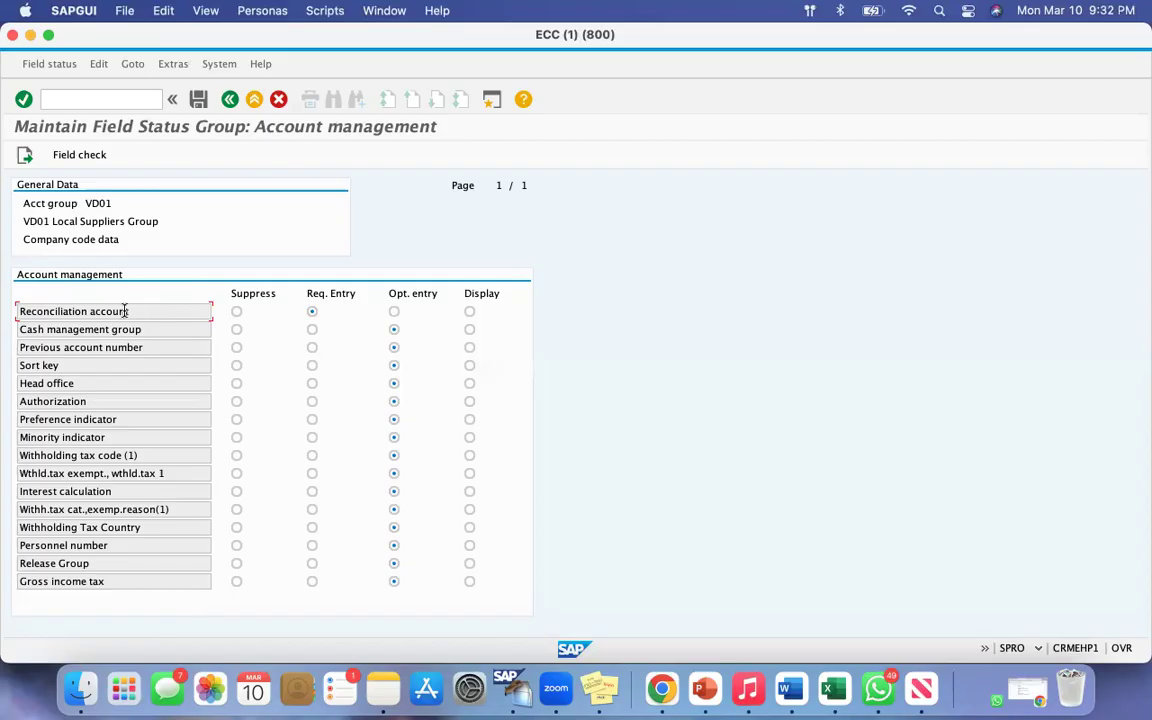
{"action": "left_click_drag", "start_coordinate": [128, 311], "coordinate": [20, 311]}
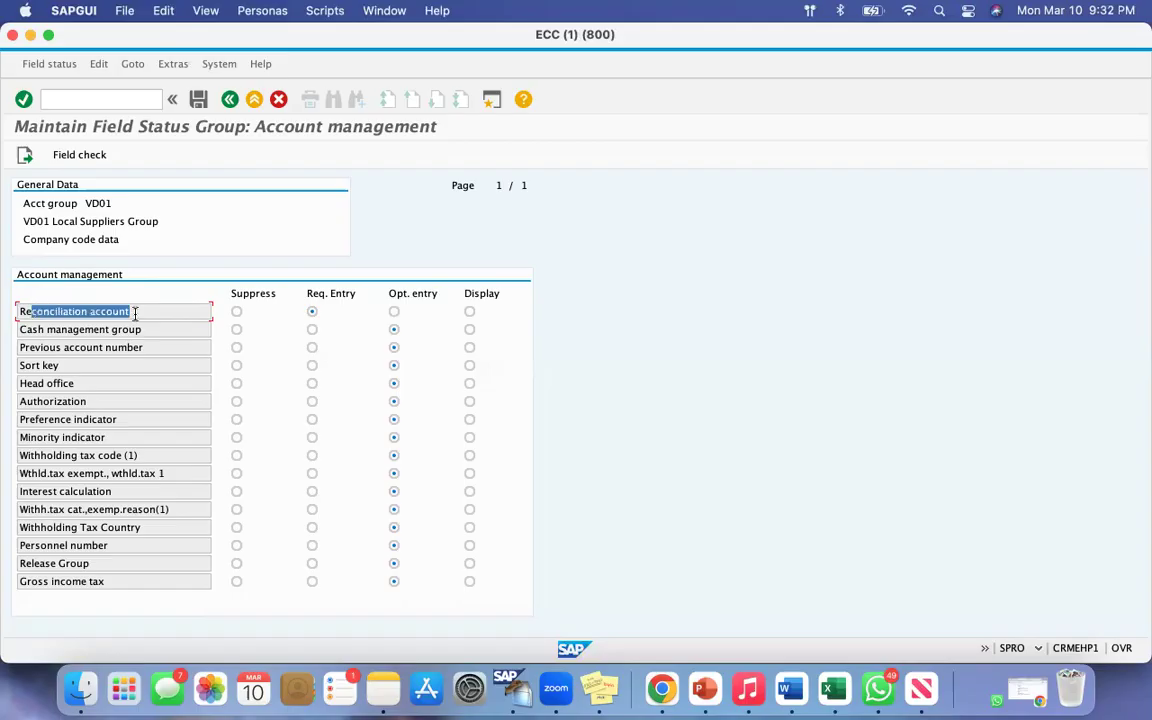
{"action": "left_click", "coordinate": [134, 311]}
{"action": "left_click_drag", "start_coordinate": [134, 311], "coordinate": [38, 309]}
{"action": "left_click", "coordinate": [134, 311]}
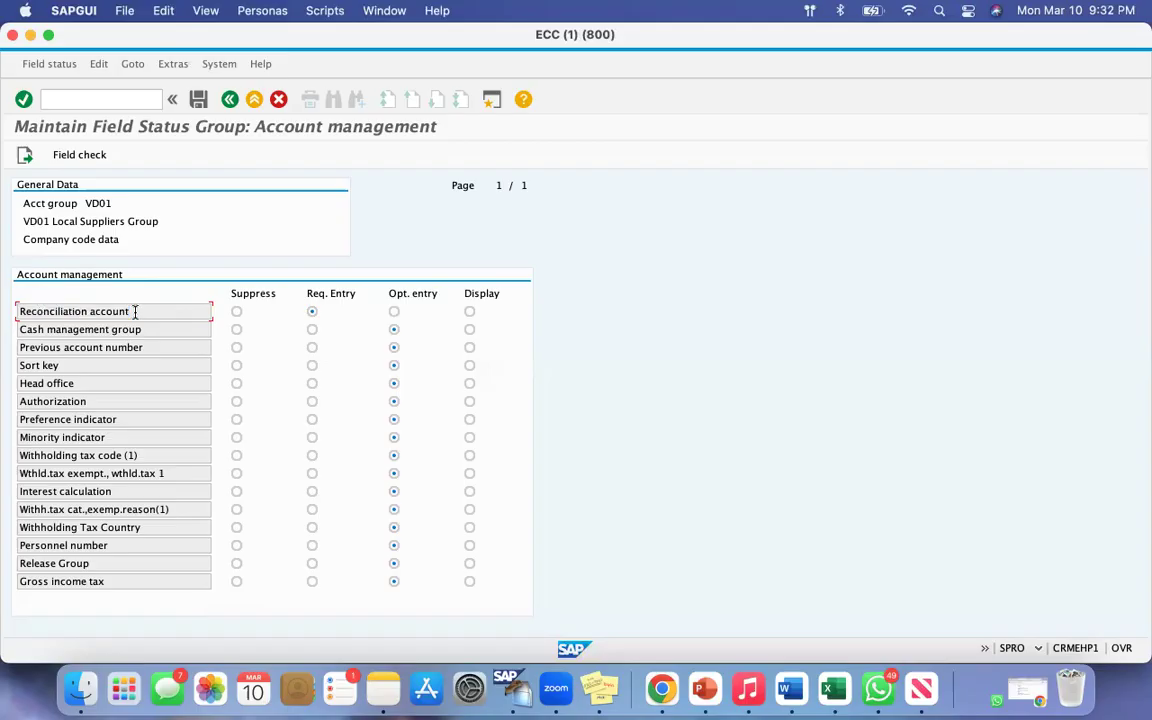
{"action": "left_click_drag", "start_coordinate": [134, 311], "coordinate": [32, 311]}
{"action": "left_click", "coordinate": [131, 311]}
{"action": "left_click_drag", "start_coordinate": [133, 311], "coordinate": [44, 311]}
{"action": "left_click", "coordinate": [144, 315]}
{"action": "left_click_drag", "start_coordinate": [49, 311], "coordinate": [151, 318]}
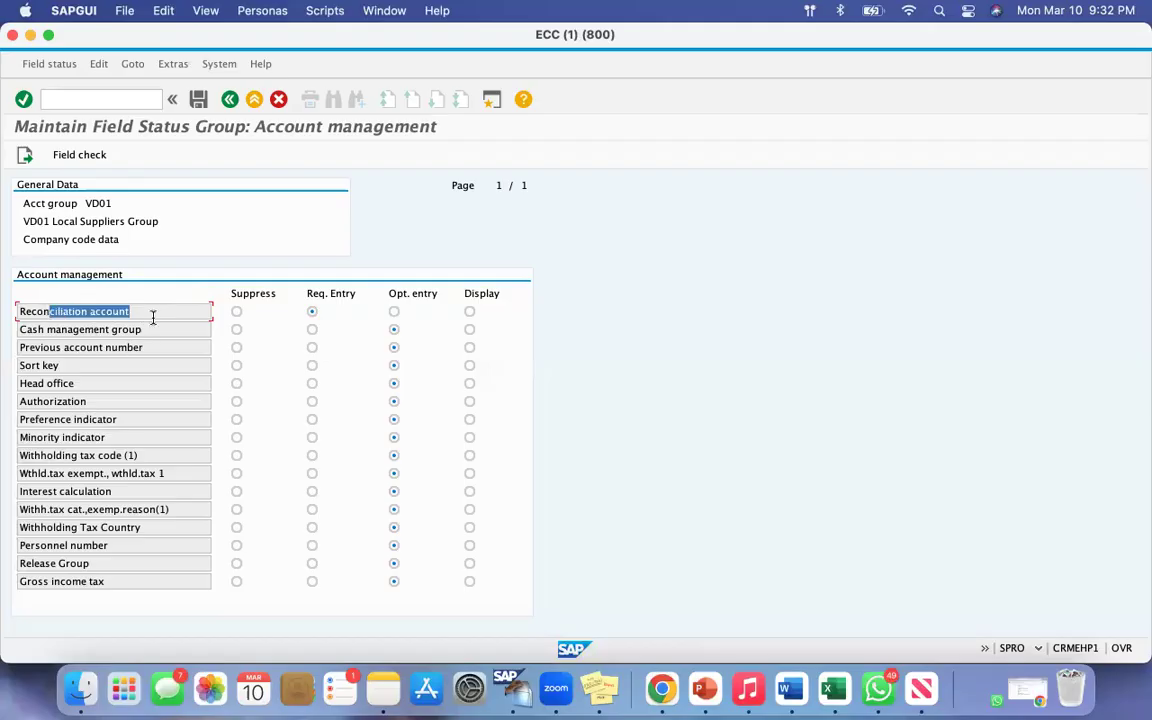
{"action": "left_click", "coordinate": [138, 314]}
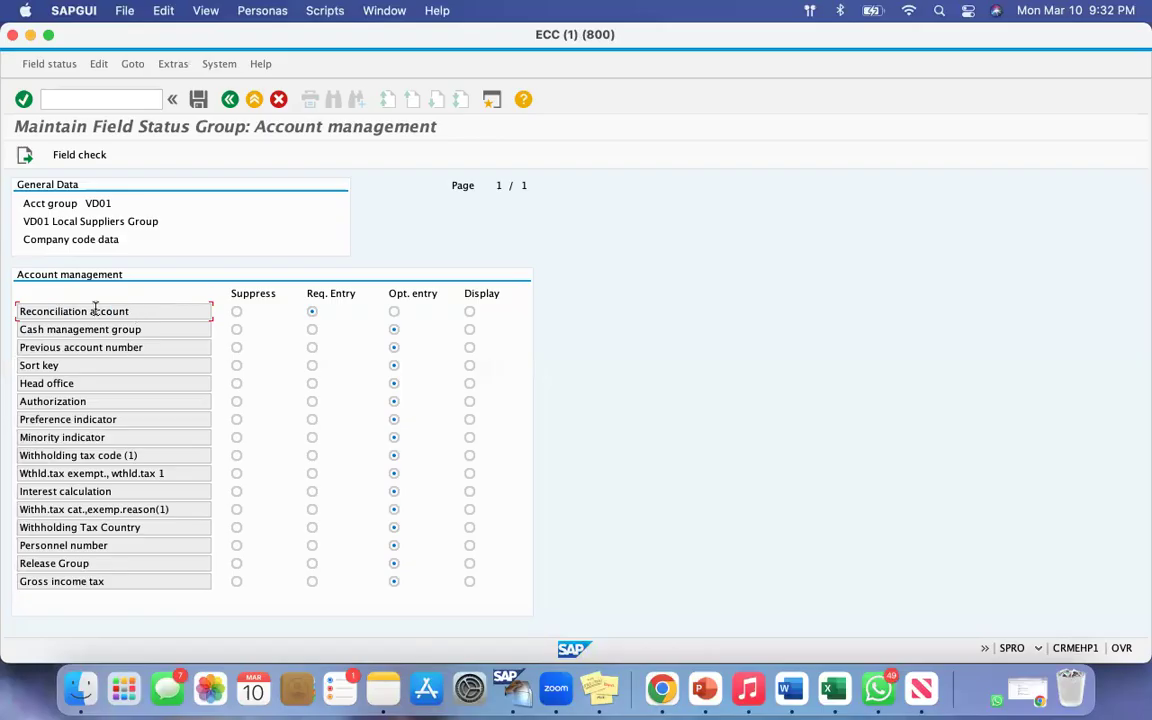
{"action": "left_click_drag", "start_coordinate": [138, 314], "coordinate": [190, 301]}
{"action": "left_click", "coordinate": [149, 312]}
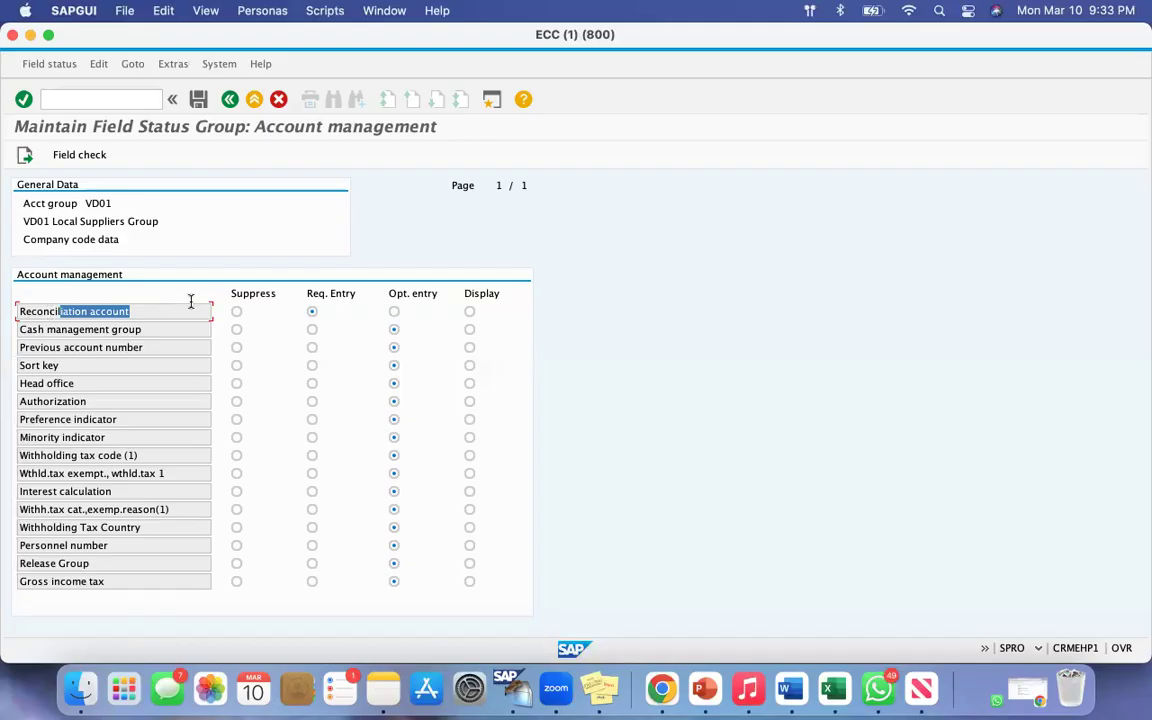
Step: Return to account group VD01's details and open the Purchasing data group under its Purchasing data field status
{"action": "left_click", "coordinate": [230, 100]}
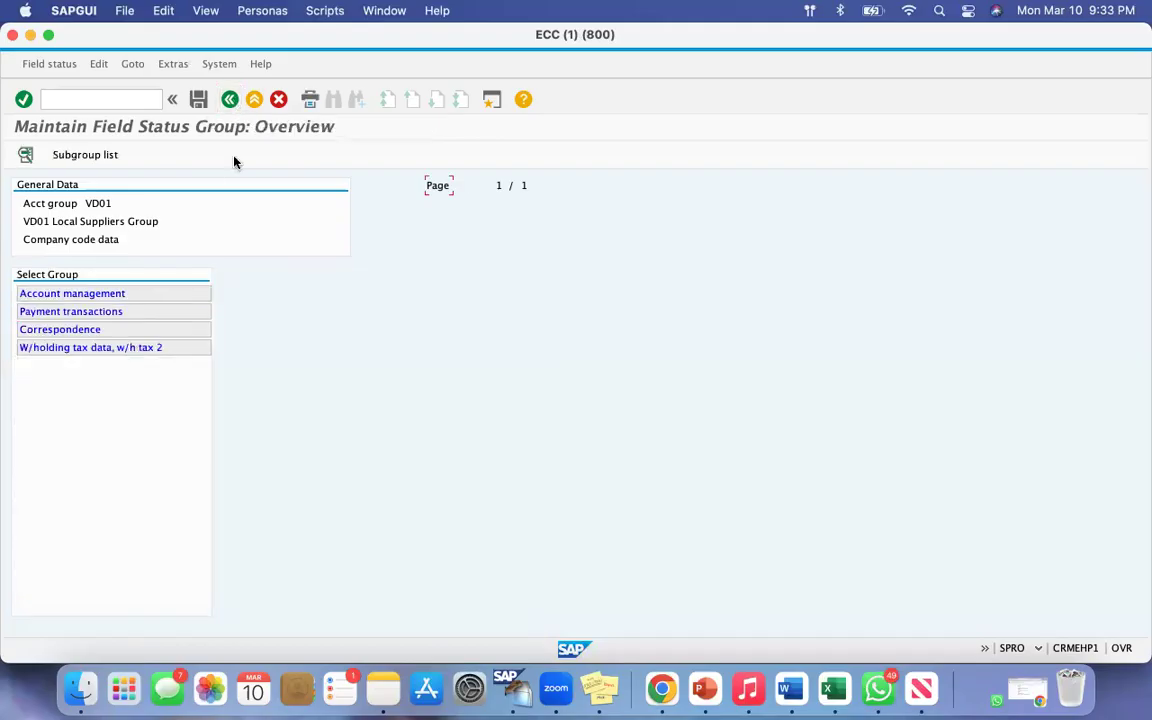
{"action": "left_click", "coordinate": [230, 100]}
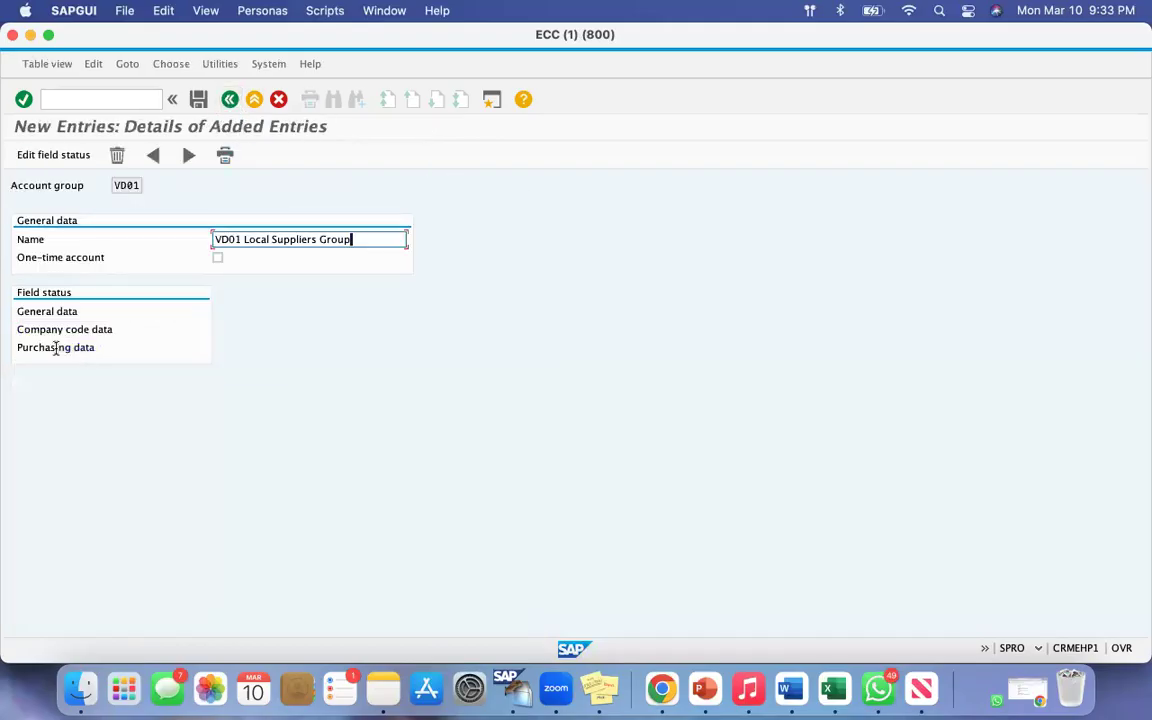
{"action": "double_click", "coordinate": [55, 347]}
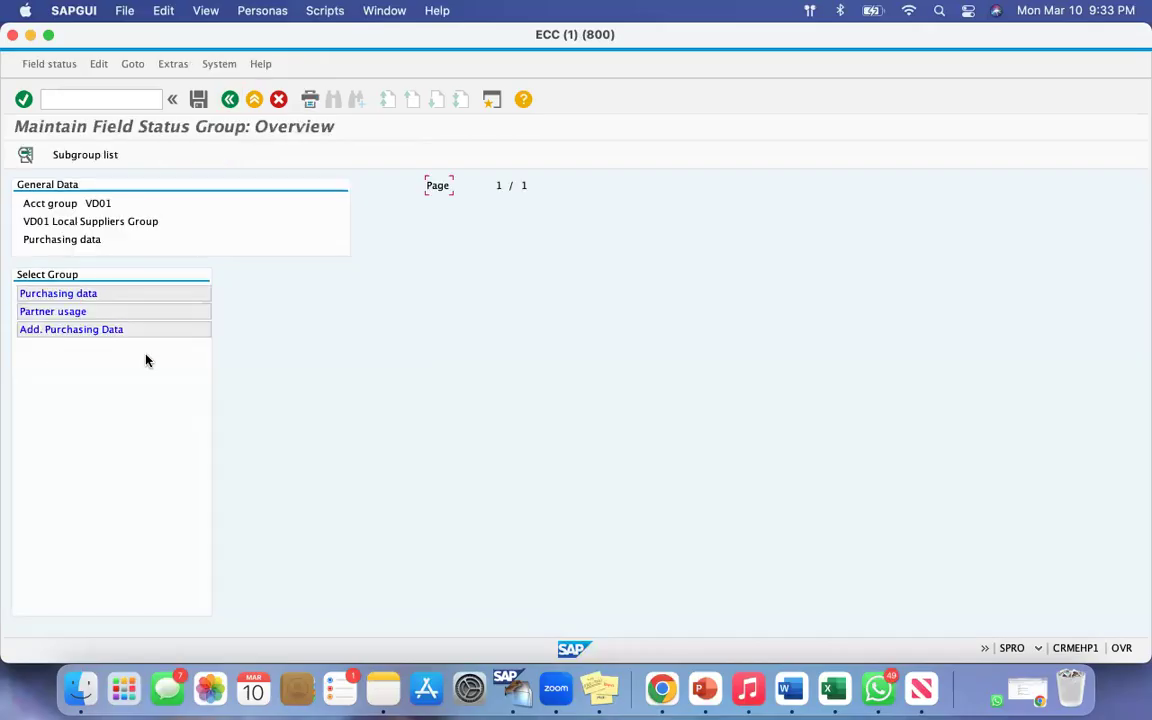
{"action": "double_click", "coordinate": [67, 294]}
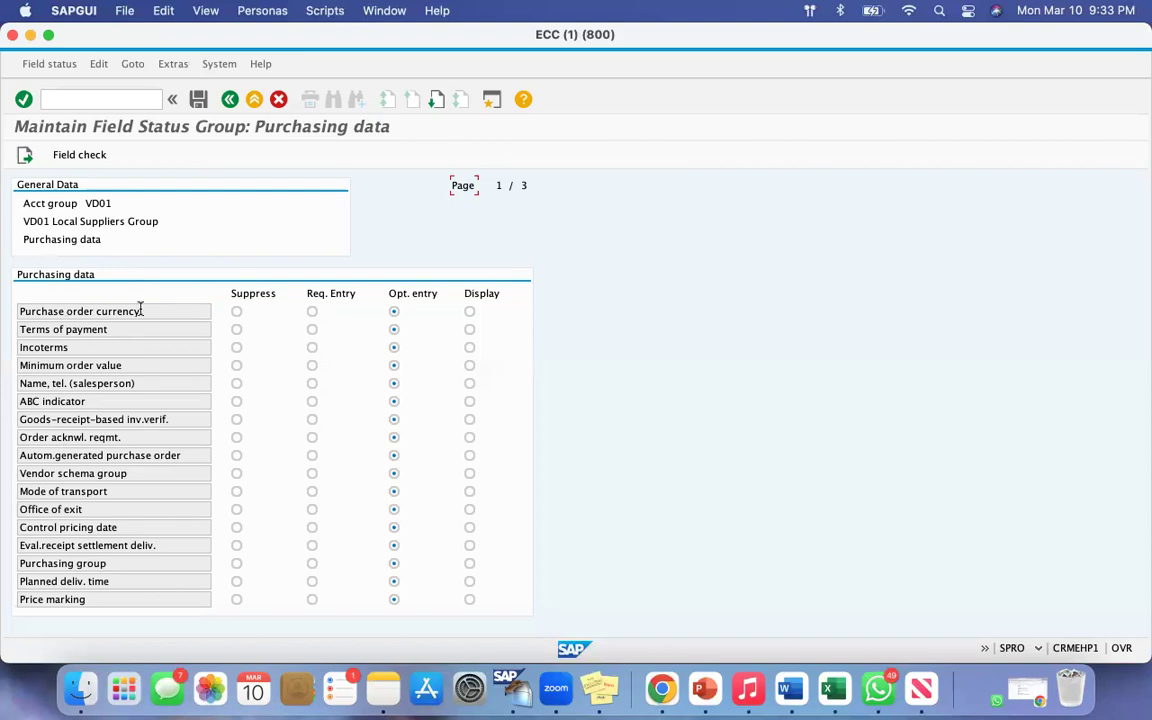
Step: Make Purchase order currency and Terms of payment required entries for account group VD01 and save the field status changes
{"action": "left_click_drag", "start_coordinate": [23, 314], "coordinate": [254, 323]}
{"action": "left_click", "coordinate": [312, 313]}
{"action": "left_click", "coordinate": [311, 330]}
{"action": "left_click_drag", "start_coordinate": [104, 203], "coordinate": [29, 203]}
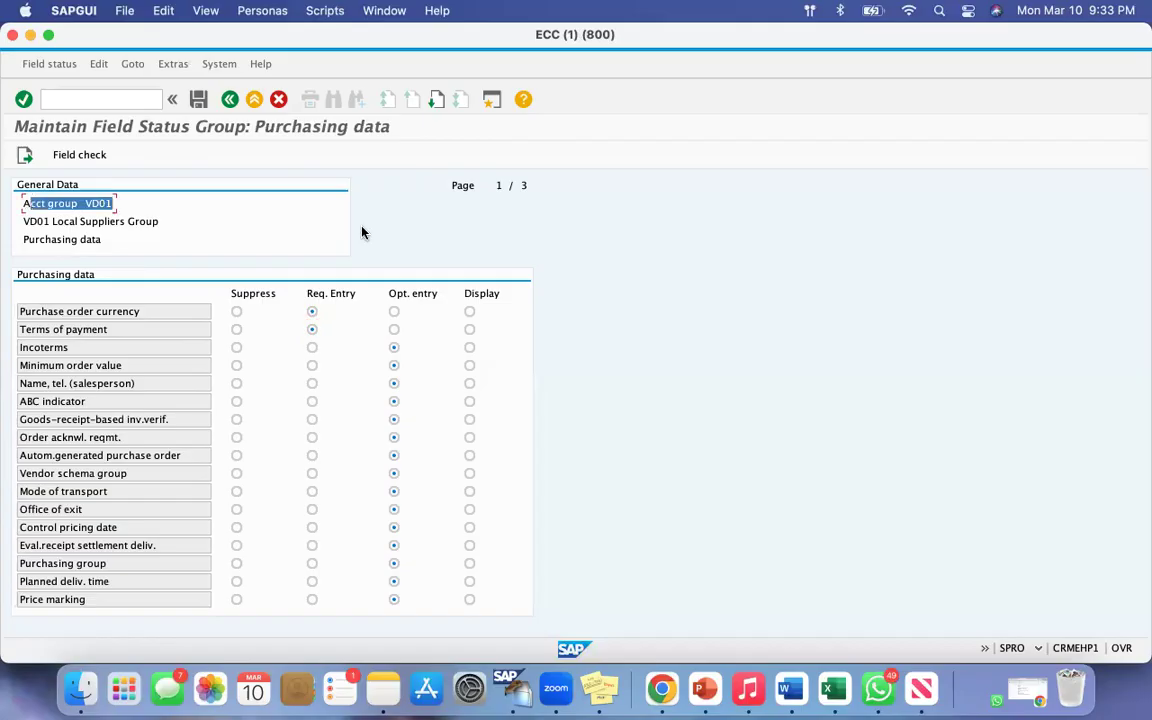
{"action": "left_click", "coordinate": [198, 99]}
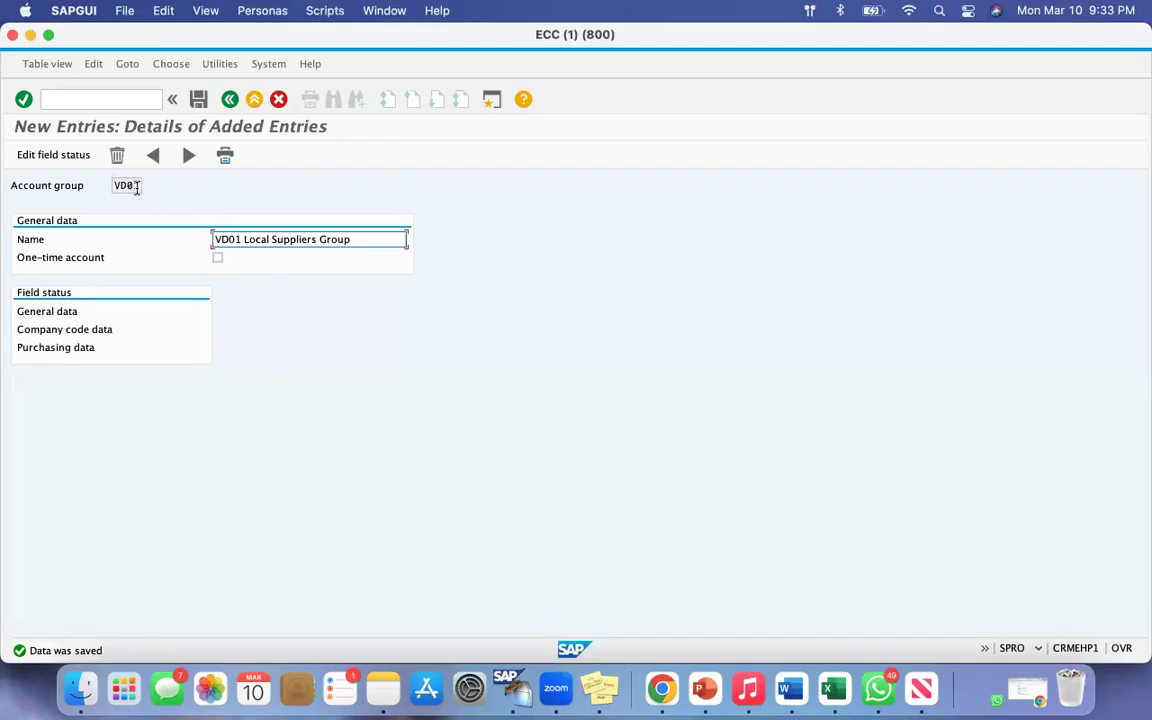
{"action": "left_click_drag", "start_coordinate": [140, 184], "coordinate": [112, 185]}
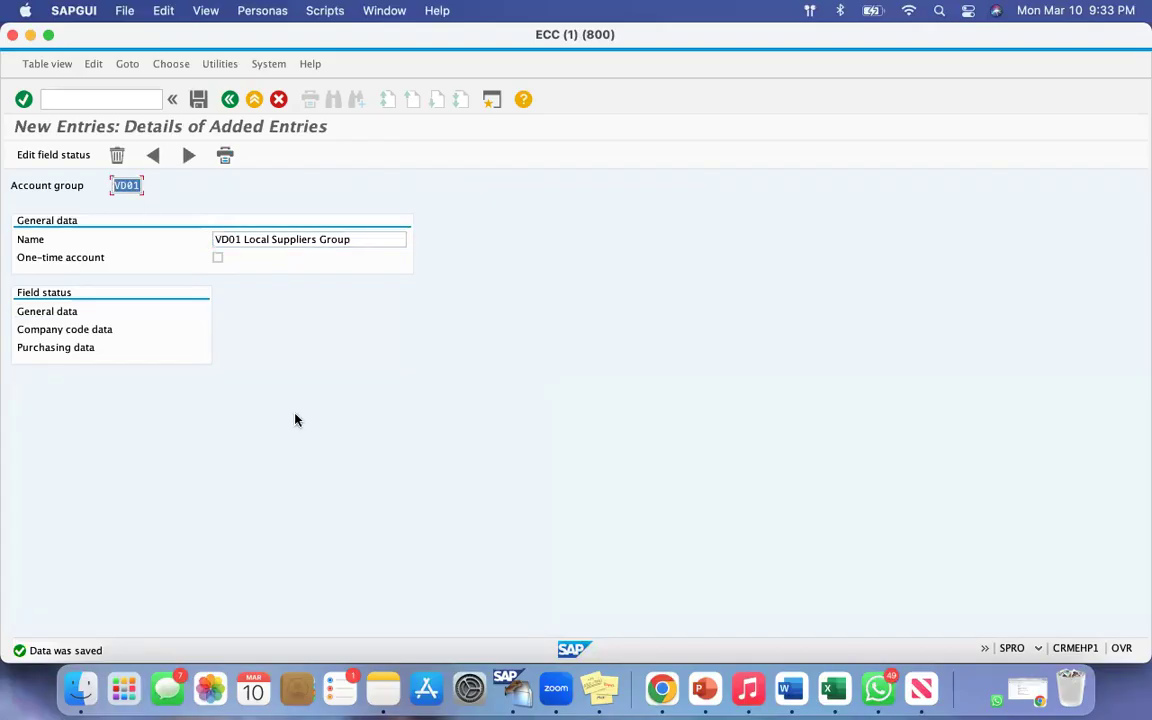